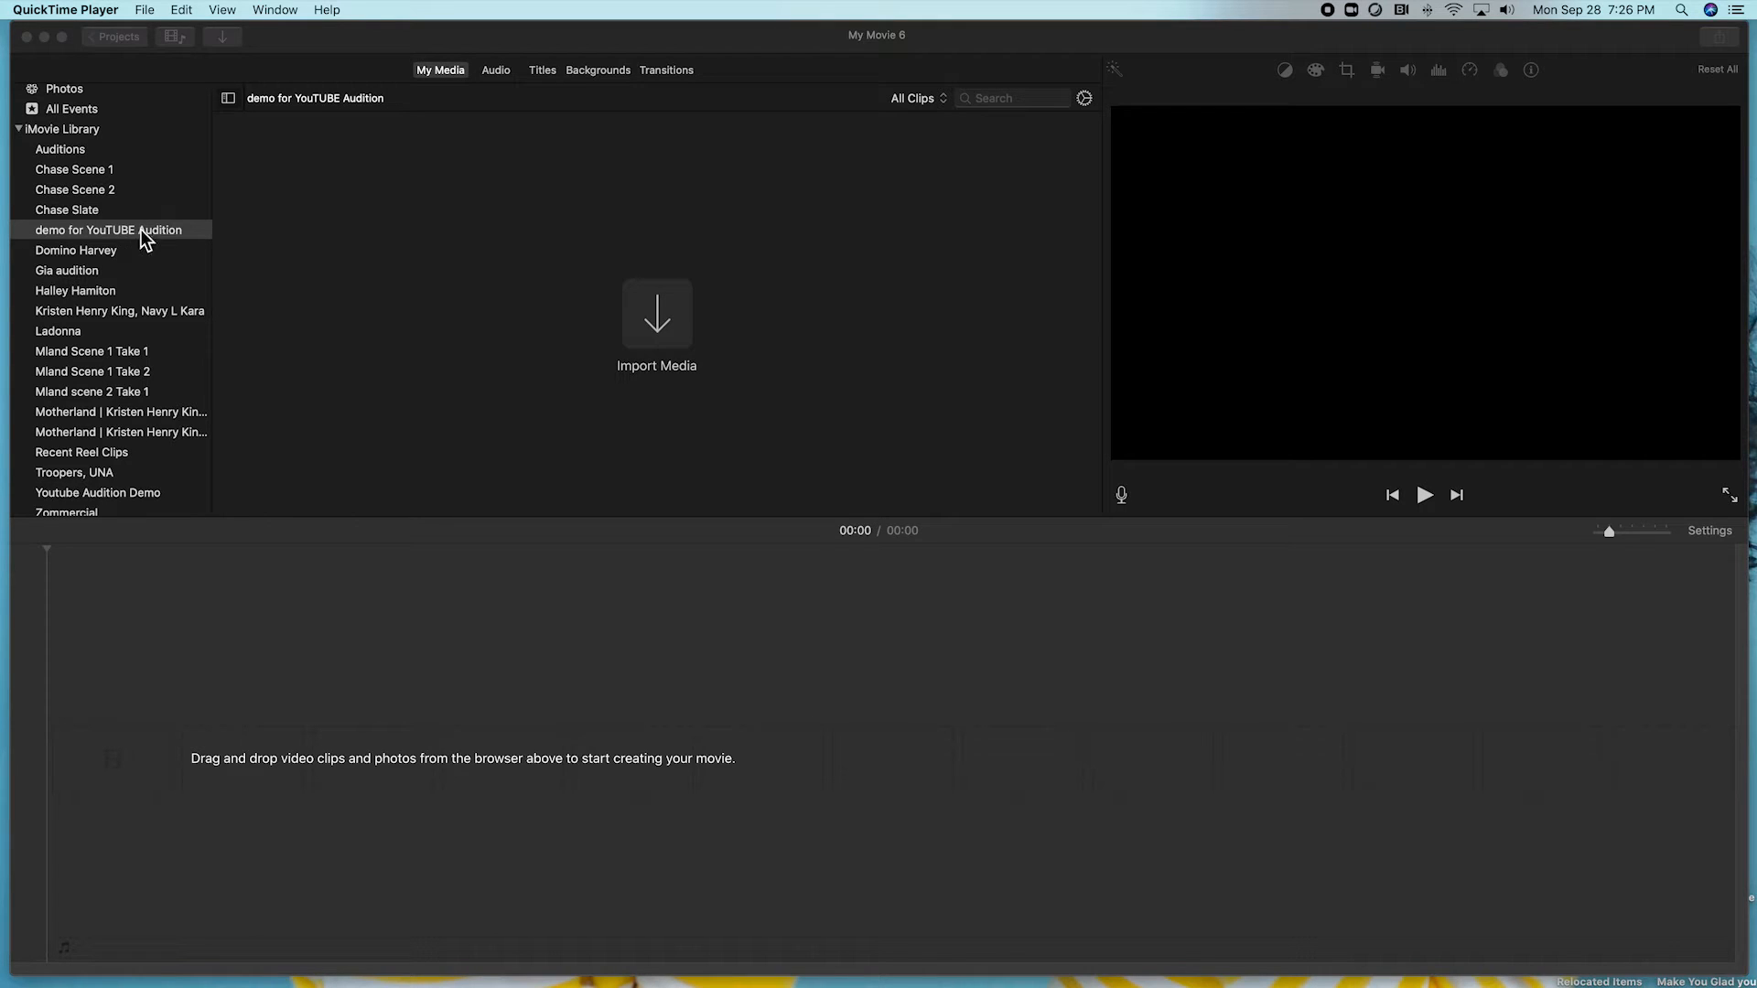
left_click(647, 322)
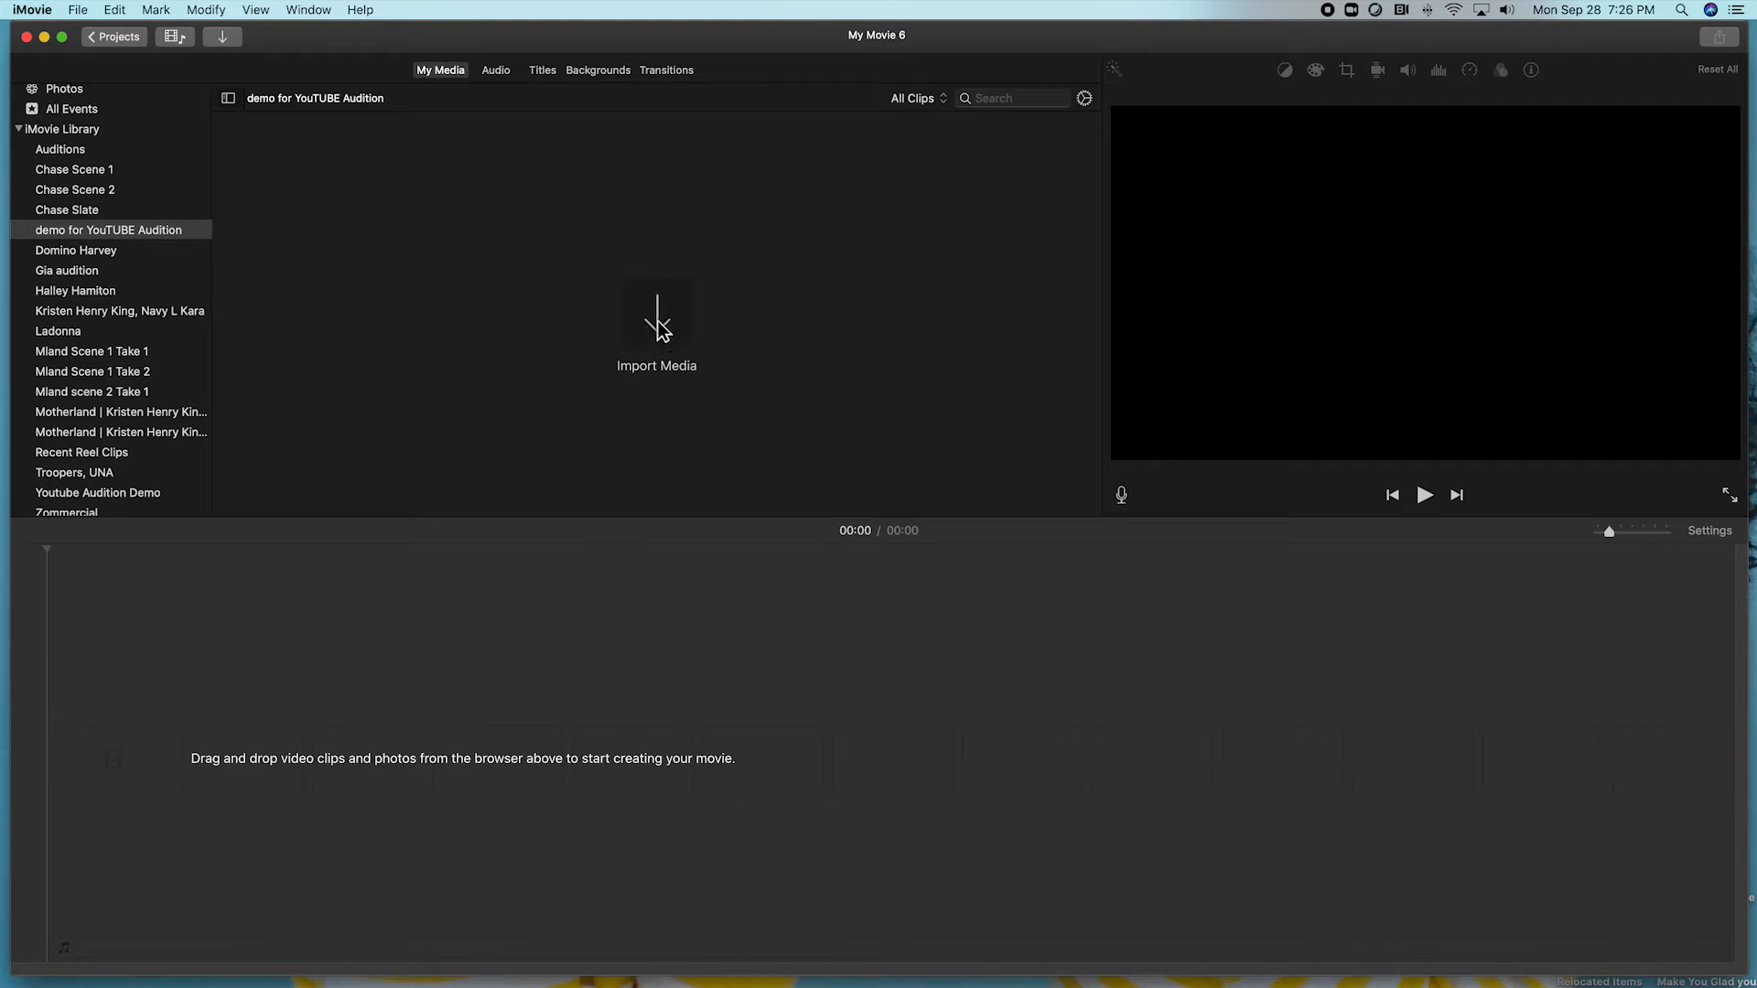
left_click(658, 327)
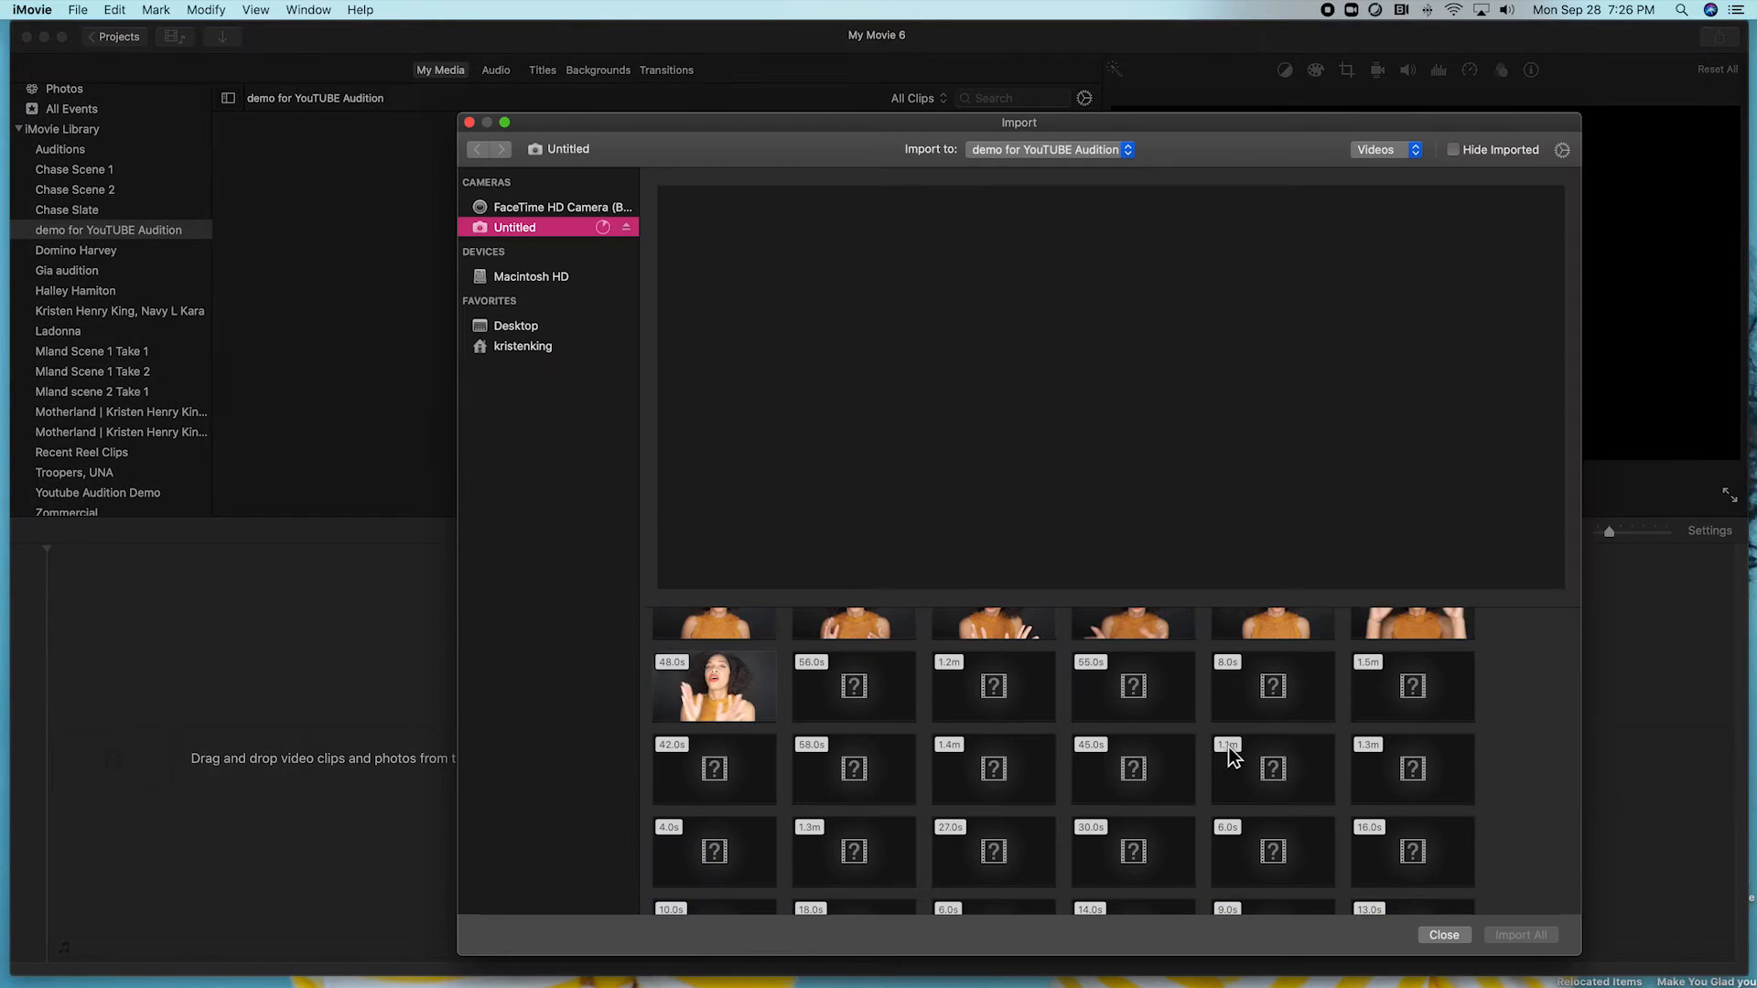
left_click(1237, 758)
scroll(1237, 758, "down", 2)
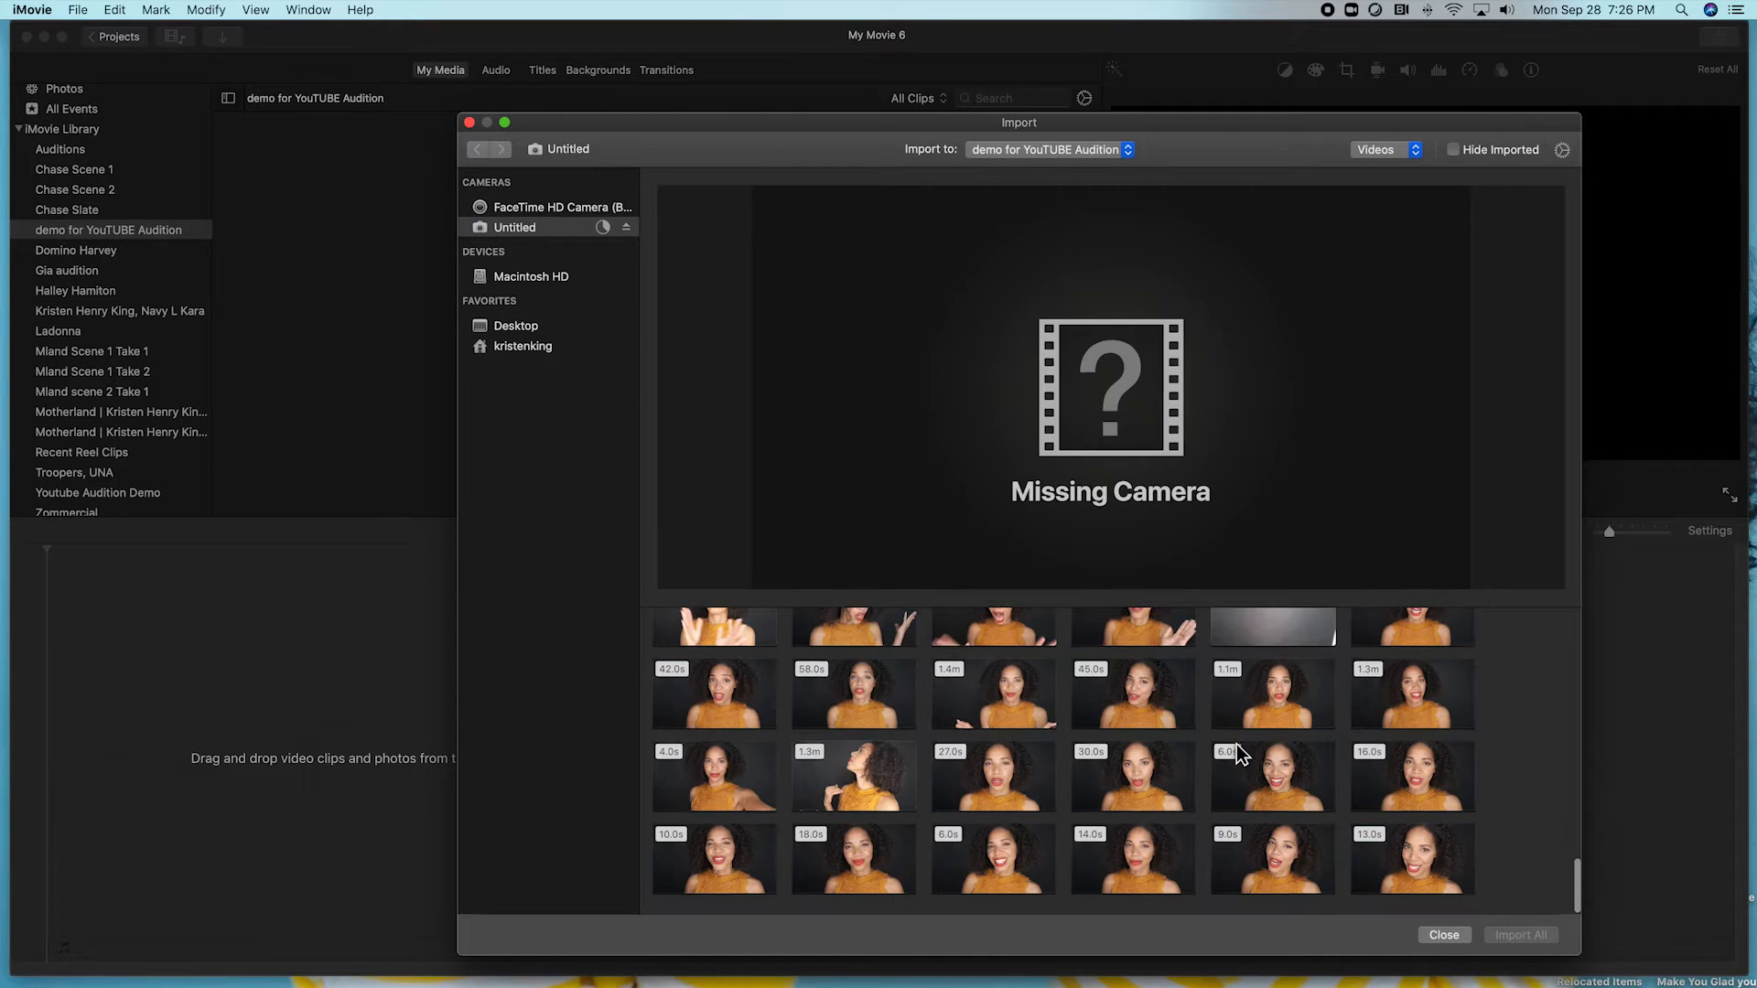
left_click(469, 123)
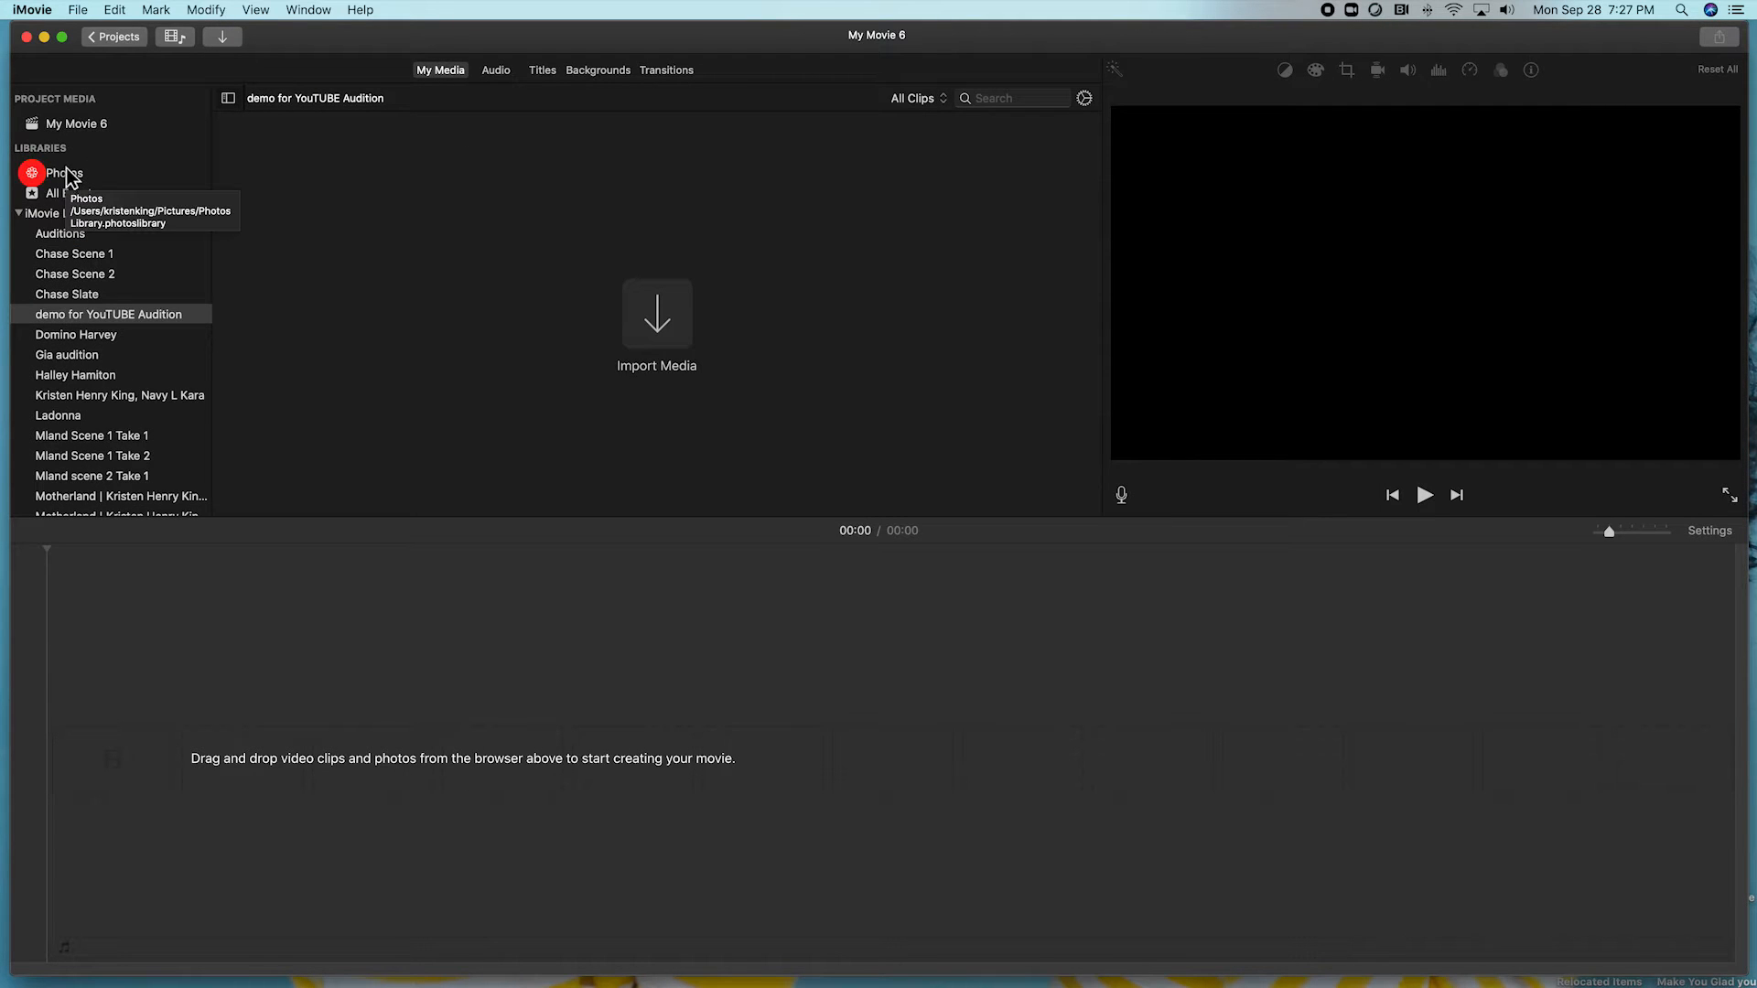
Add the 22.8 s clip, then the 49.8 s clip, from Photos to the timeline.
left_click(64, 173)
left_click_drag(270, 438, 165, 750)
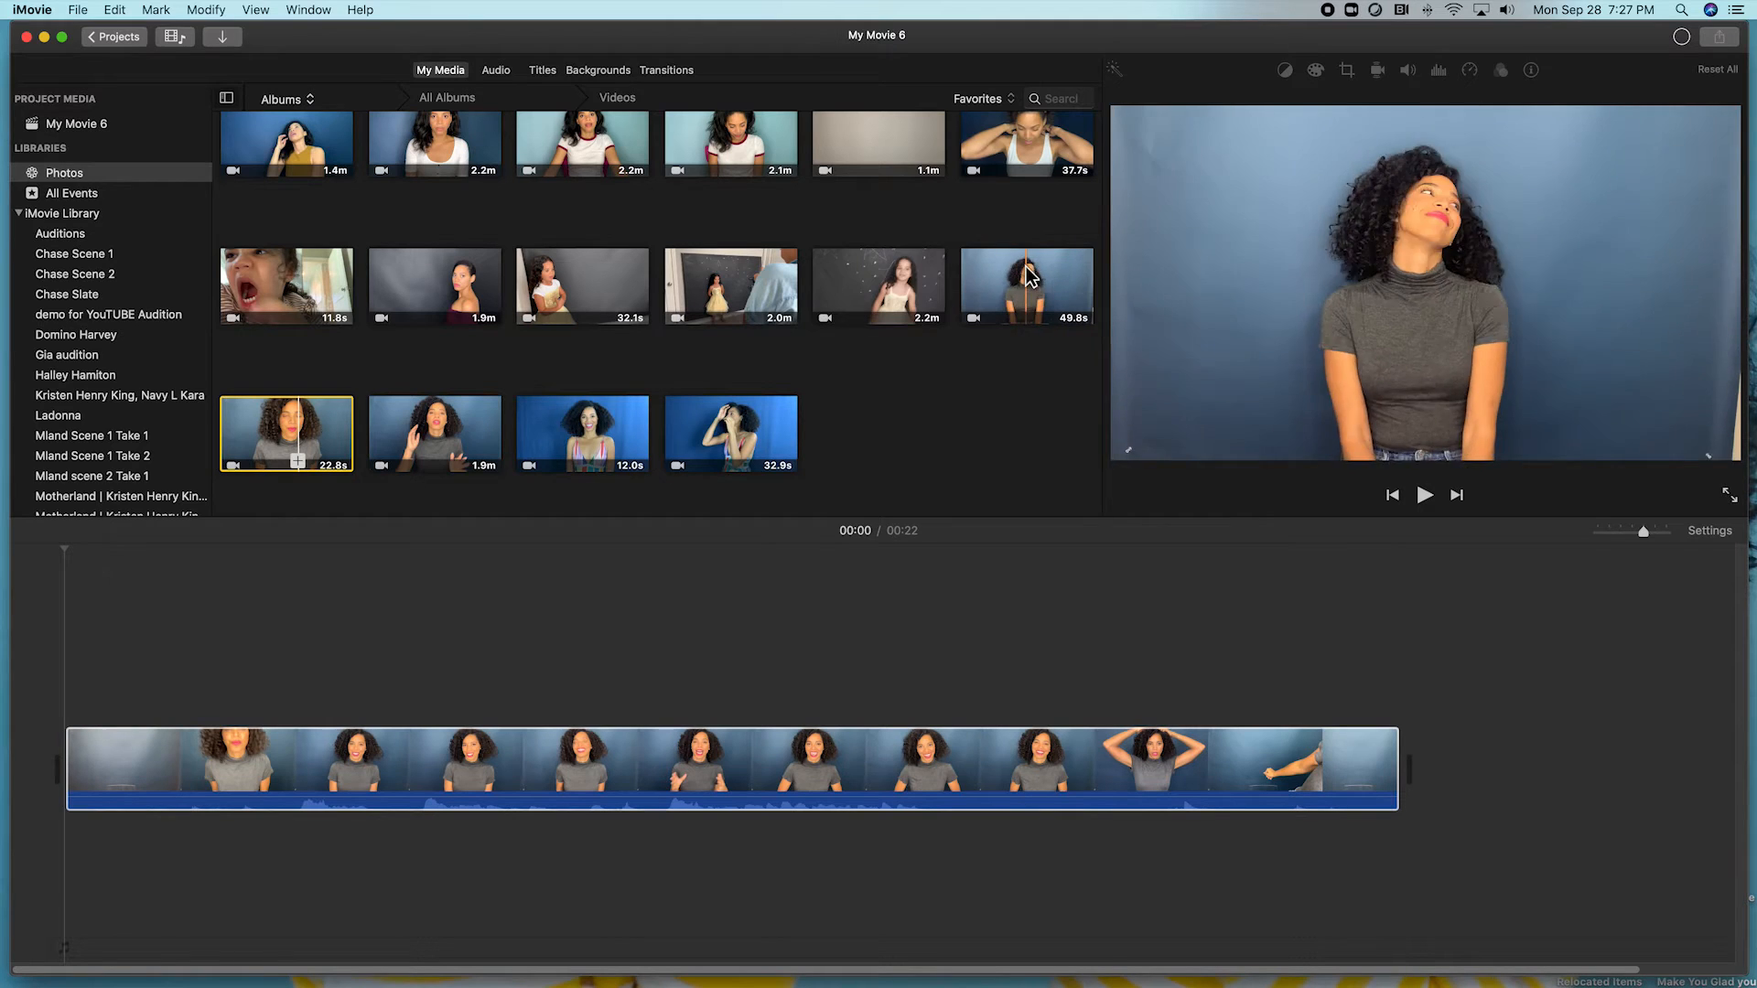
left_click_drag(1048, 289, 1432, 767)
Append the 1.9-minute clip to the movie's end, bringing it to 03:08, and preview playback.
scroll(1427, 756, "right", 10)
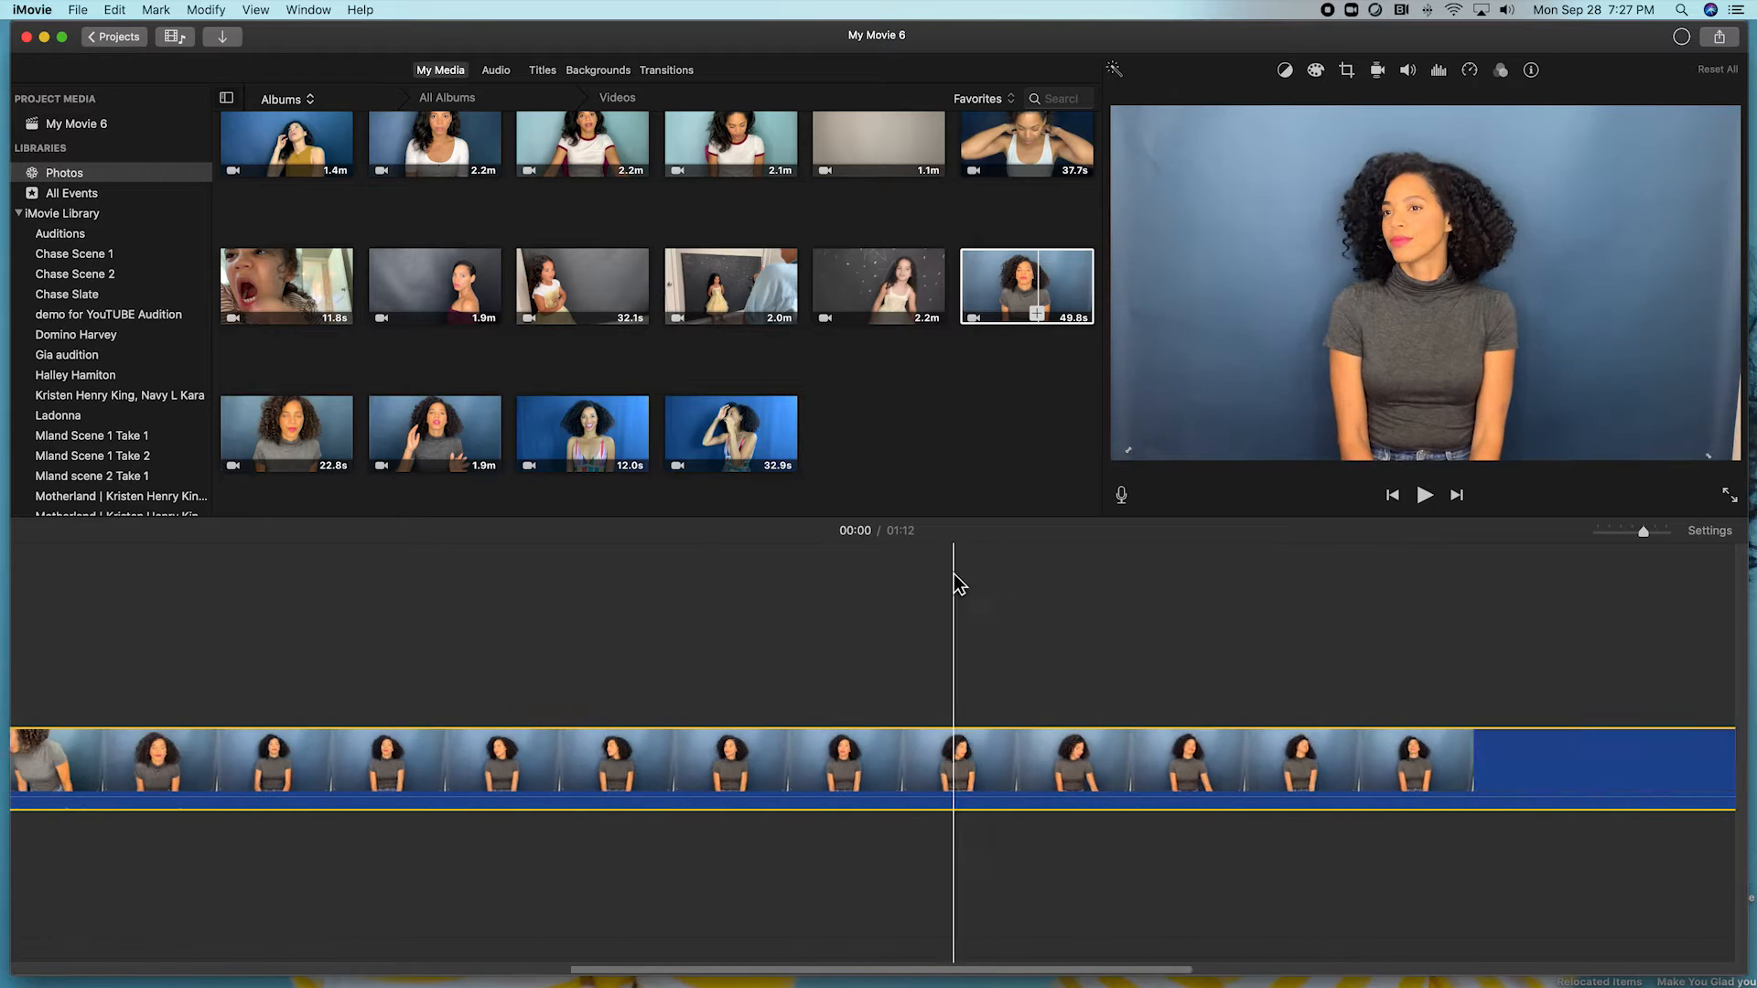
left_click_drag(485, 462, 844, 820)
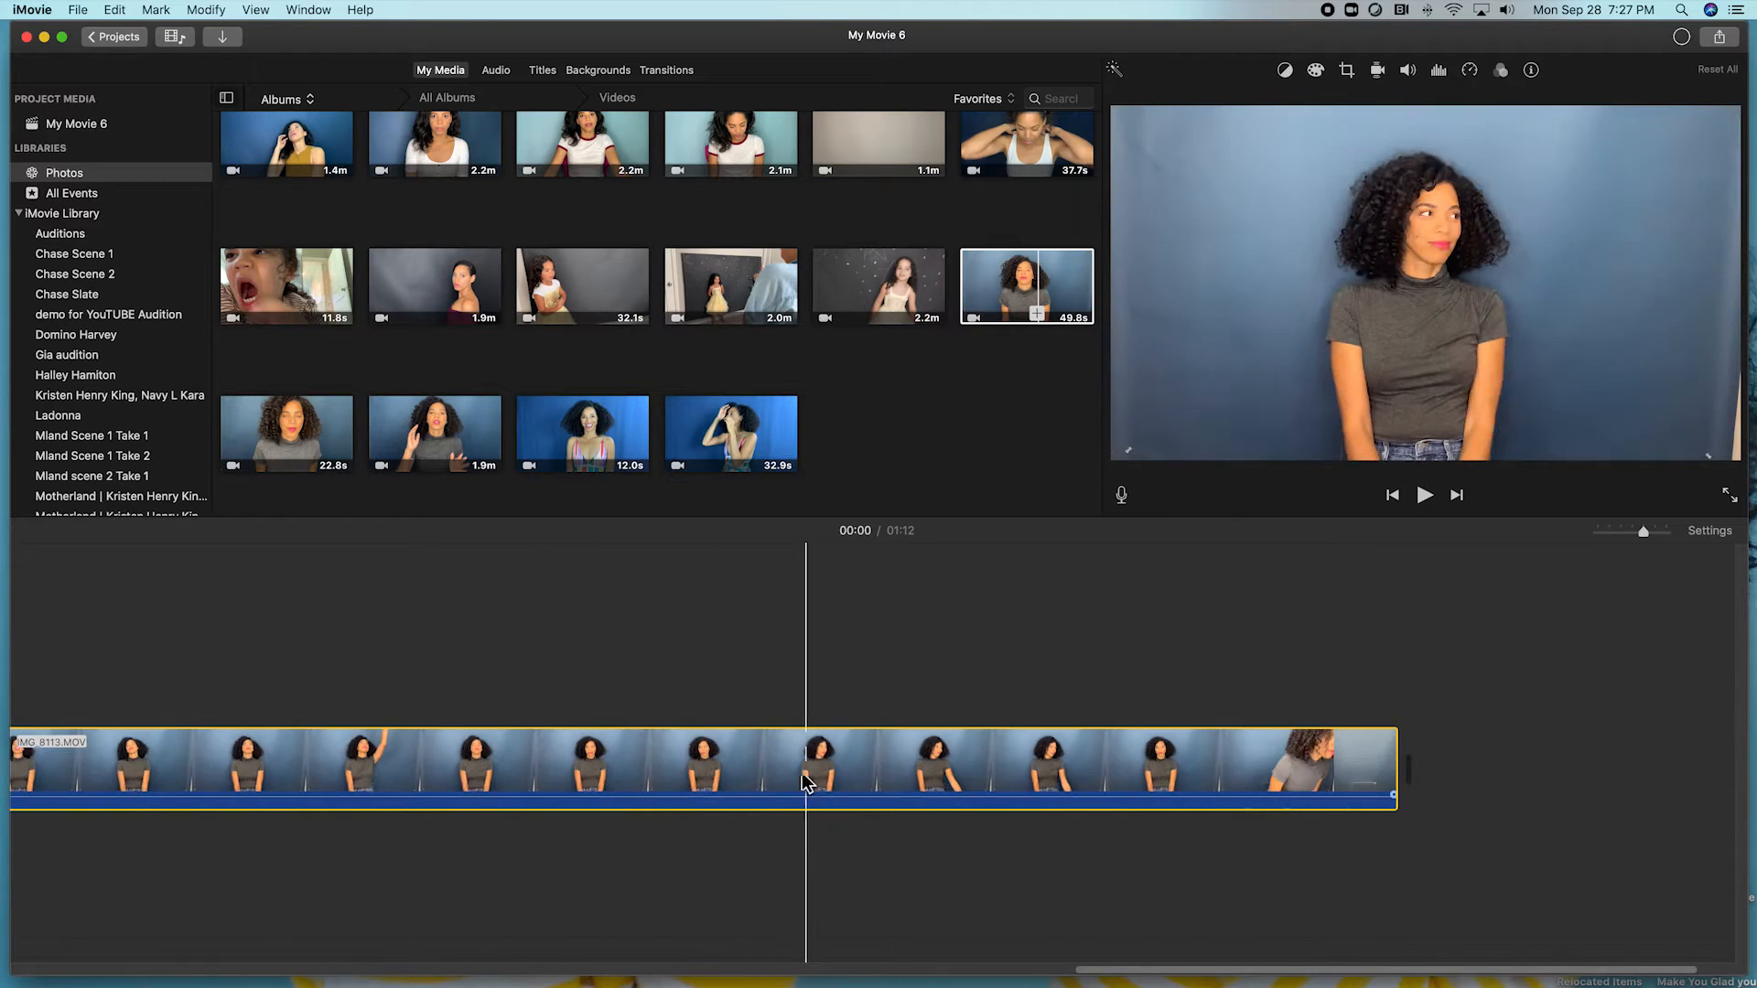
key("space")
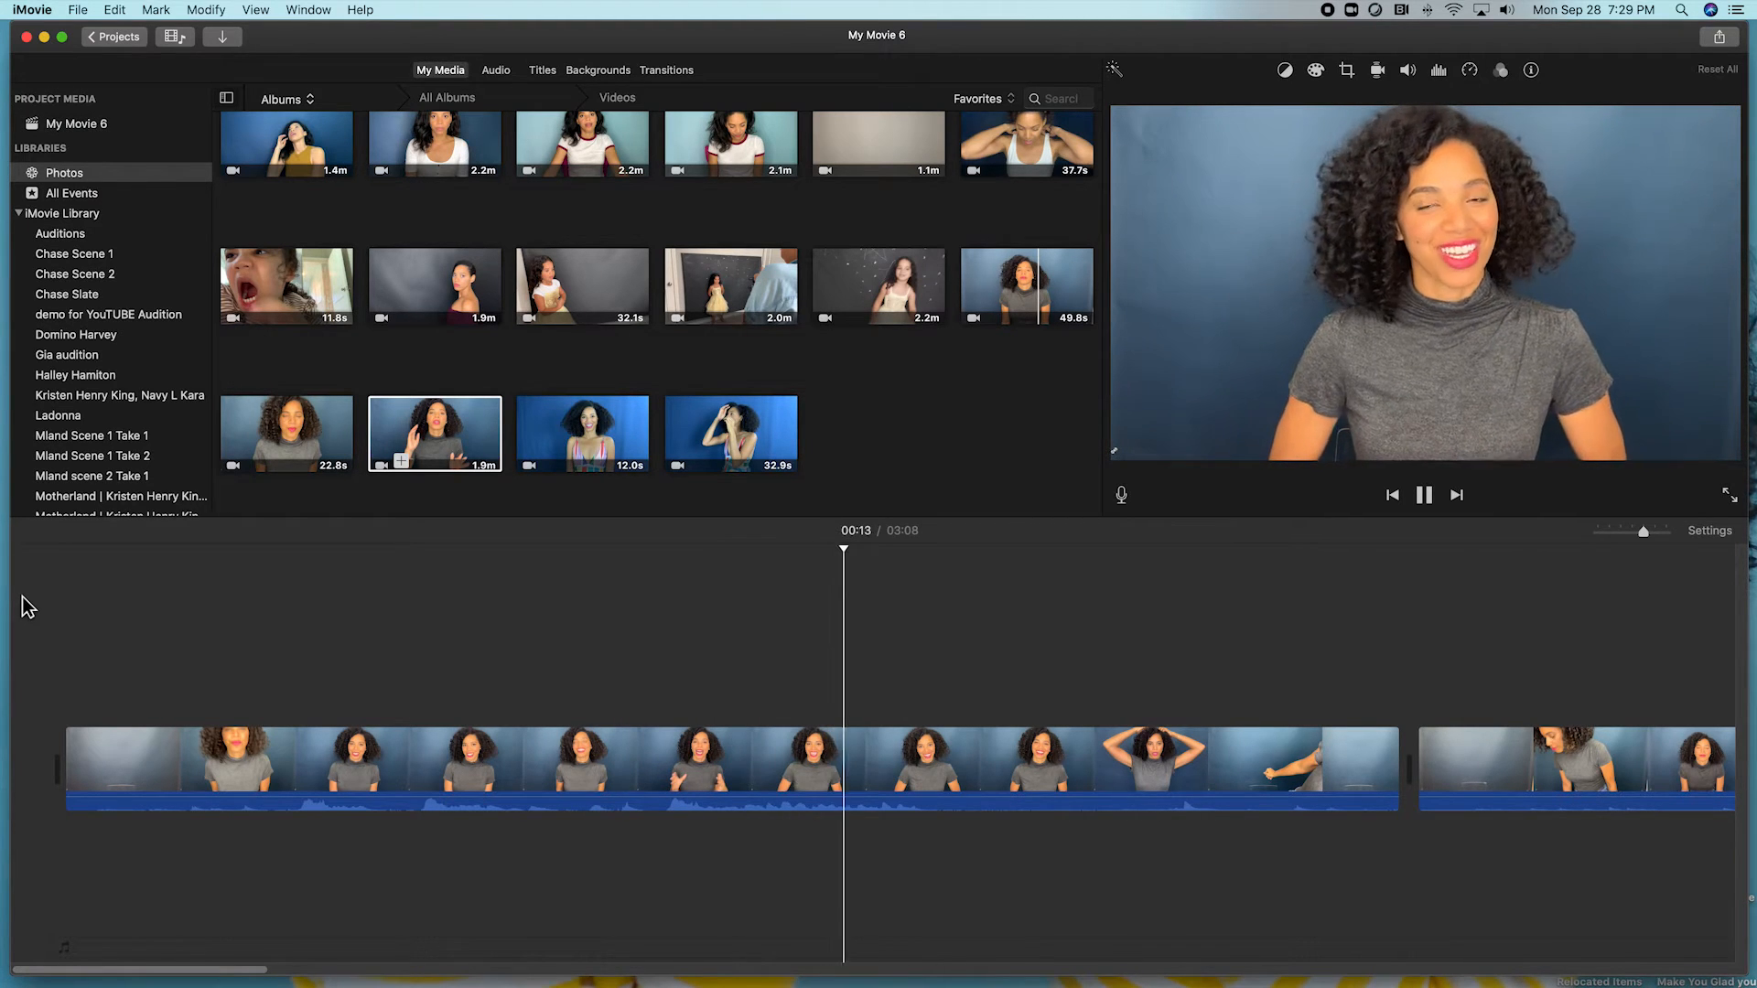
key("space")
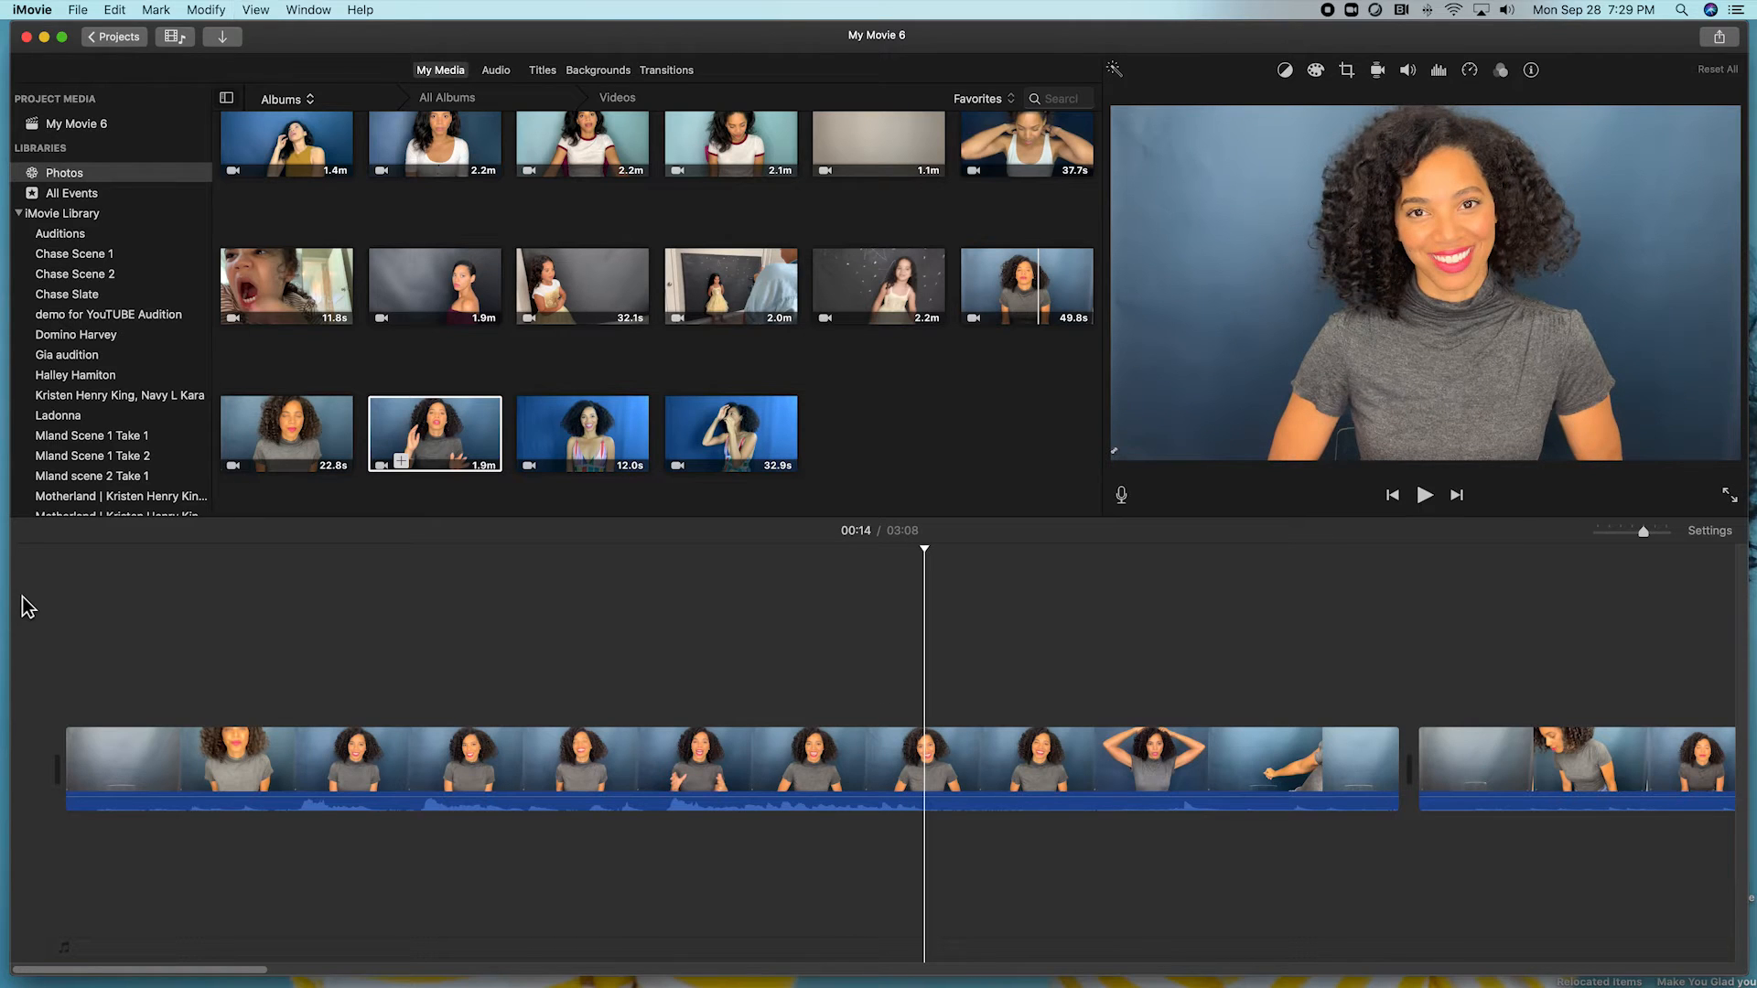
Split the first clip at 00:05 and delete its unwanted opening pieces.
left_click(406, 749)
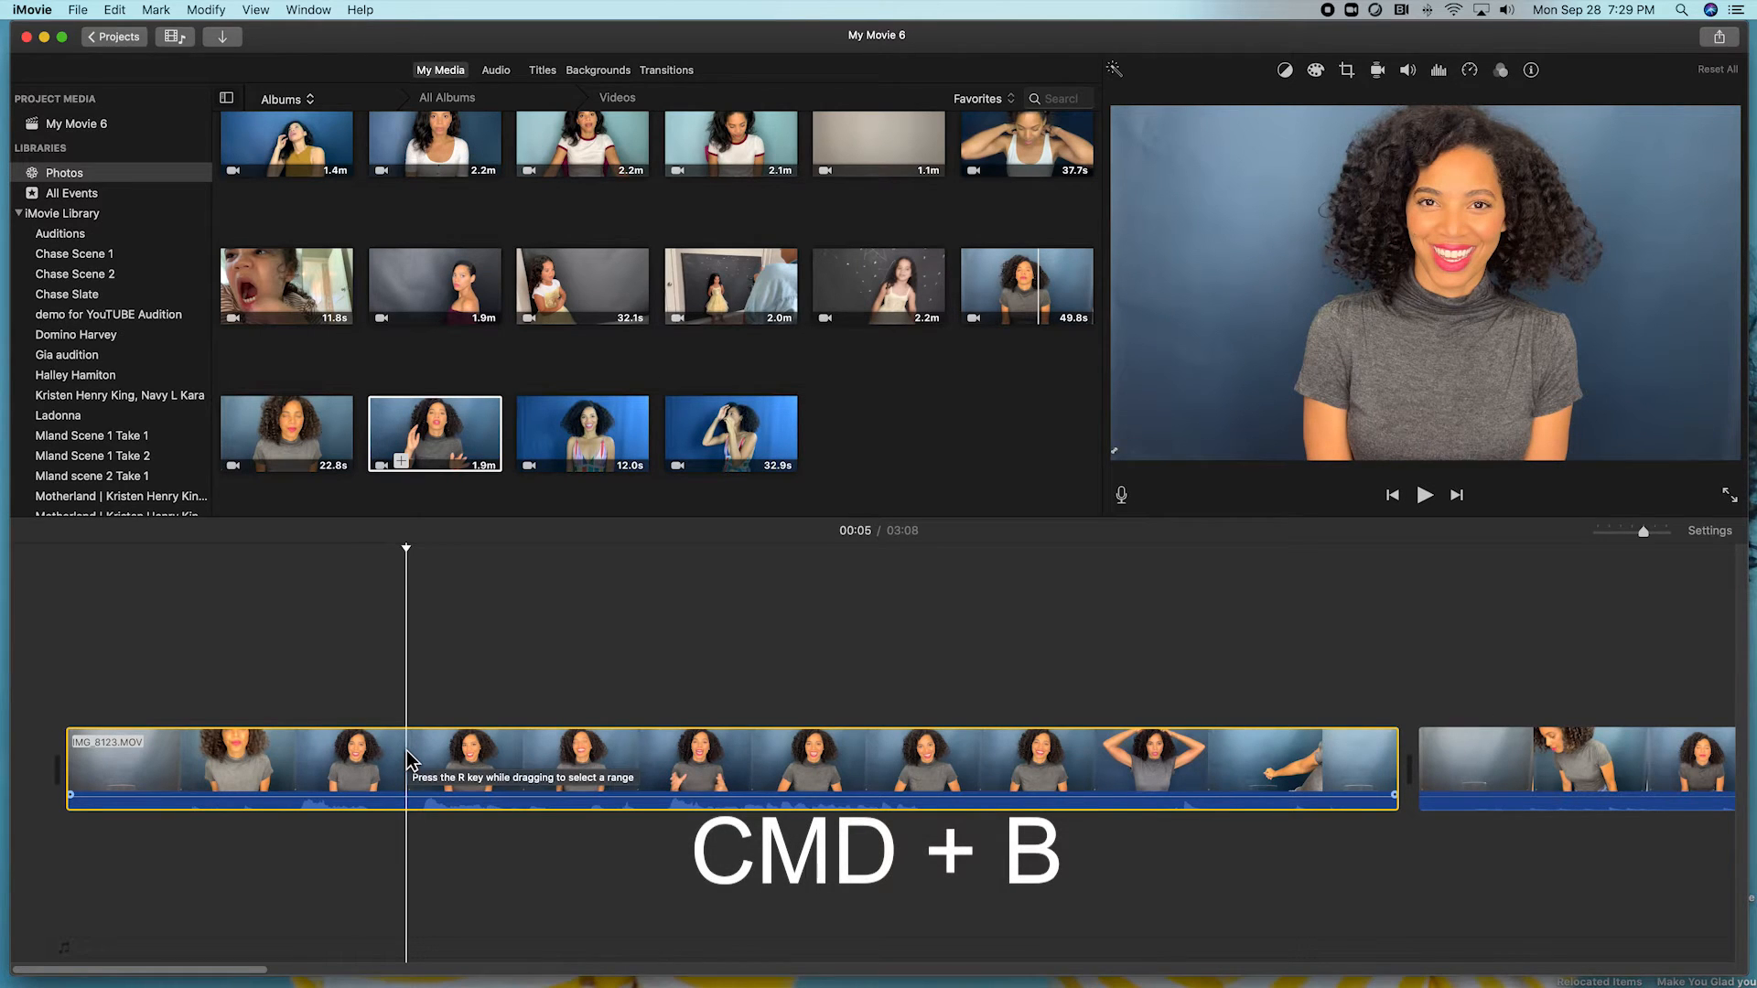
key("super+b")
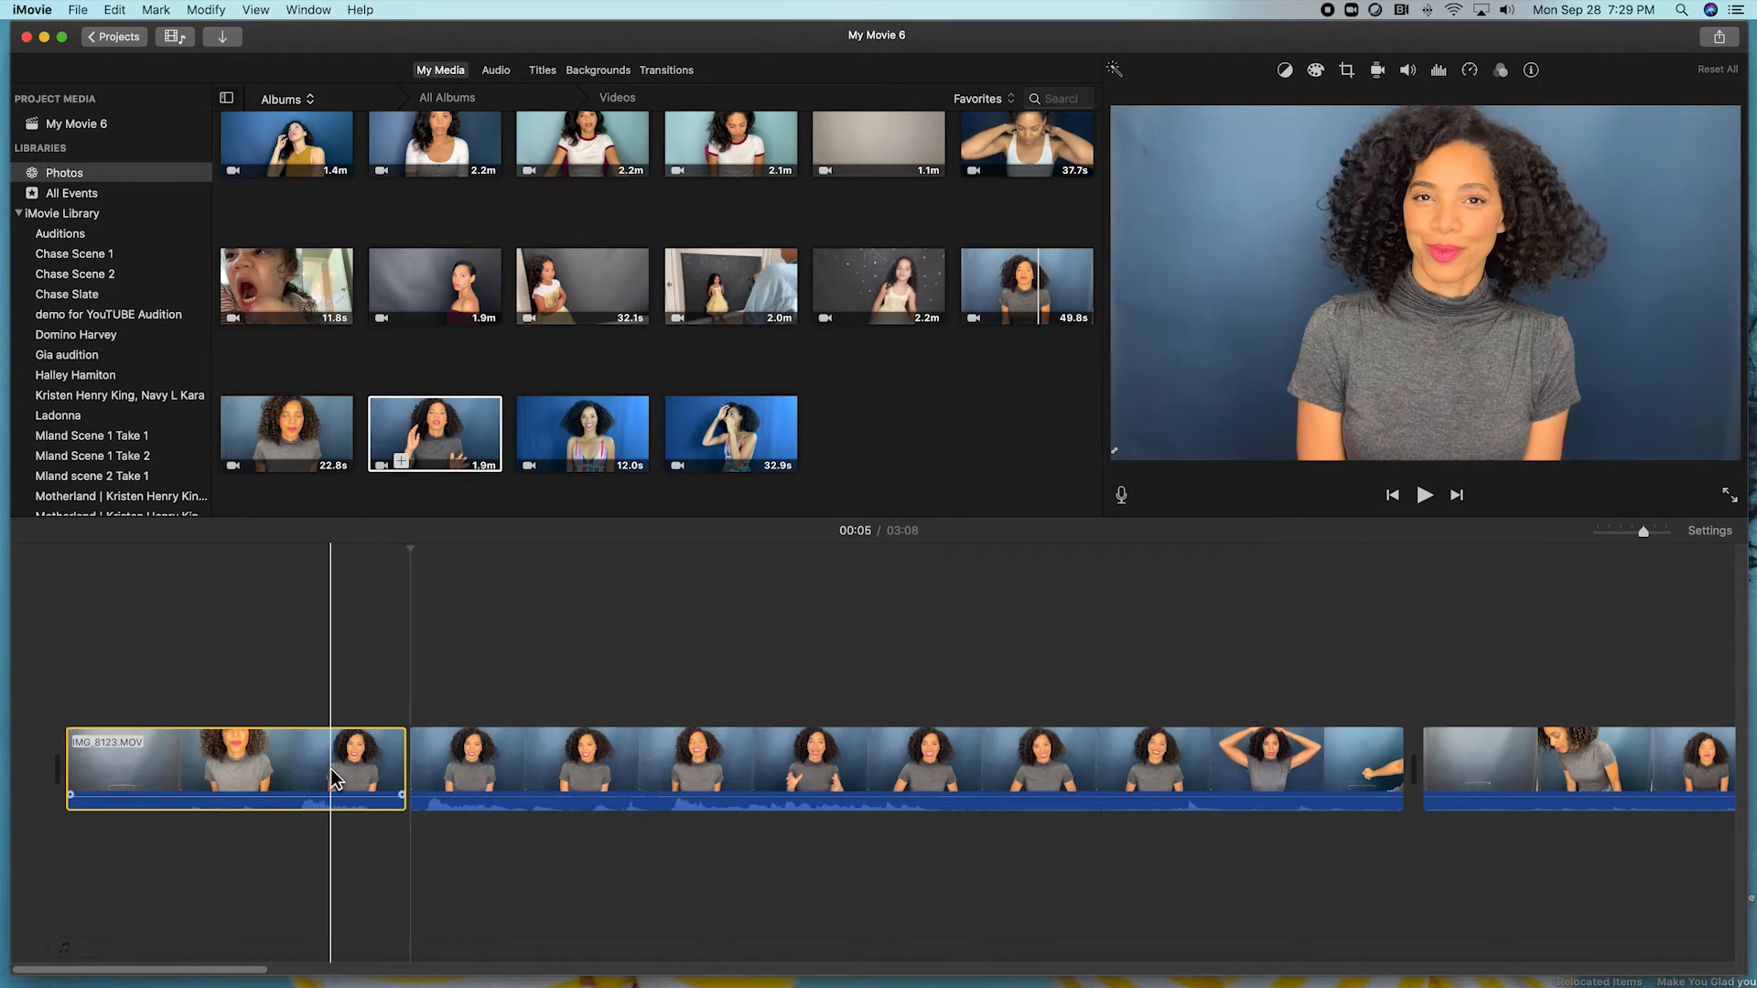
key("Delete")
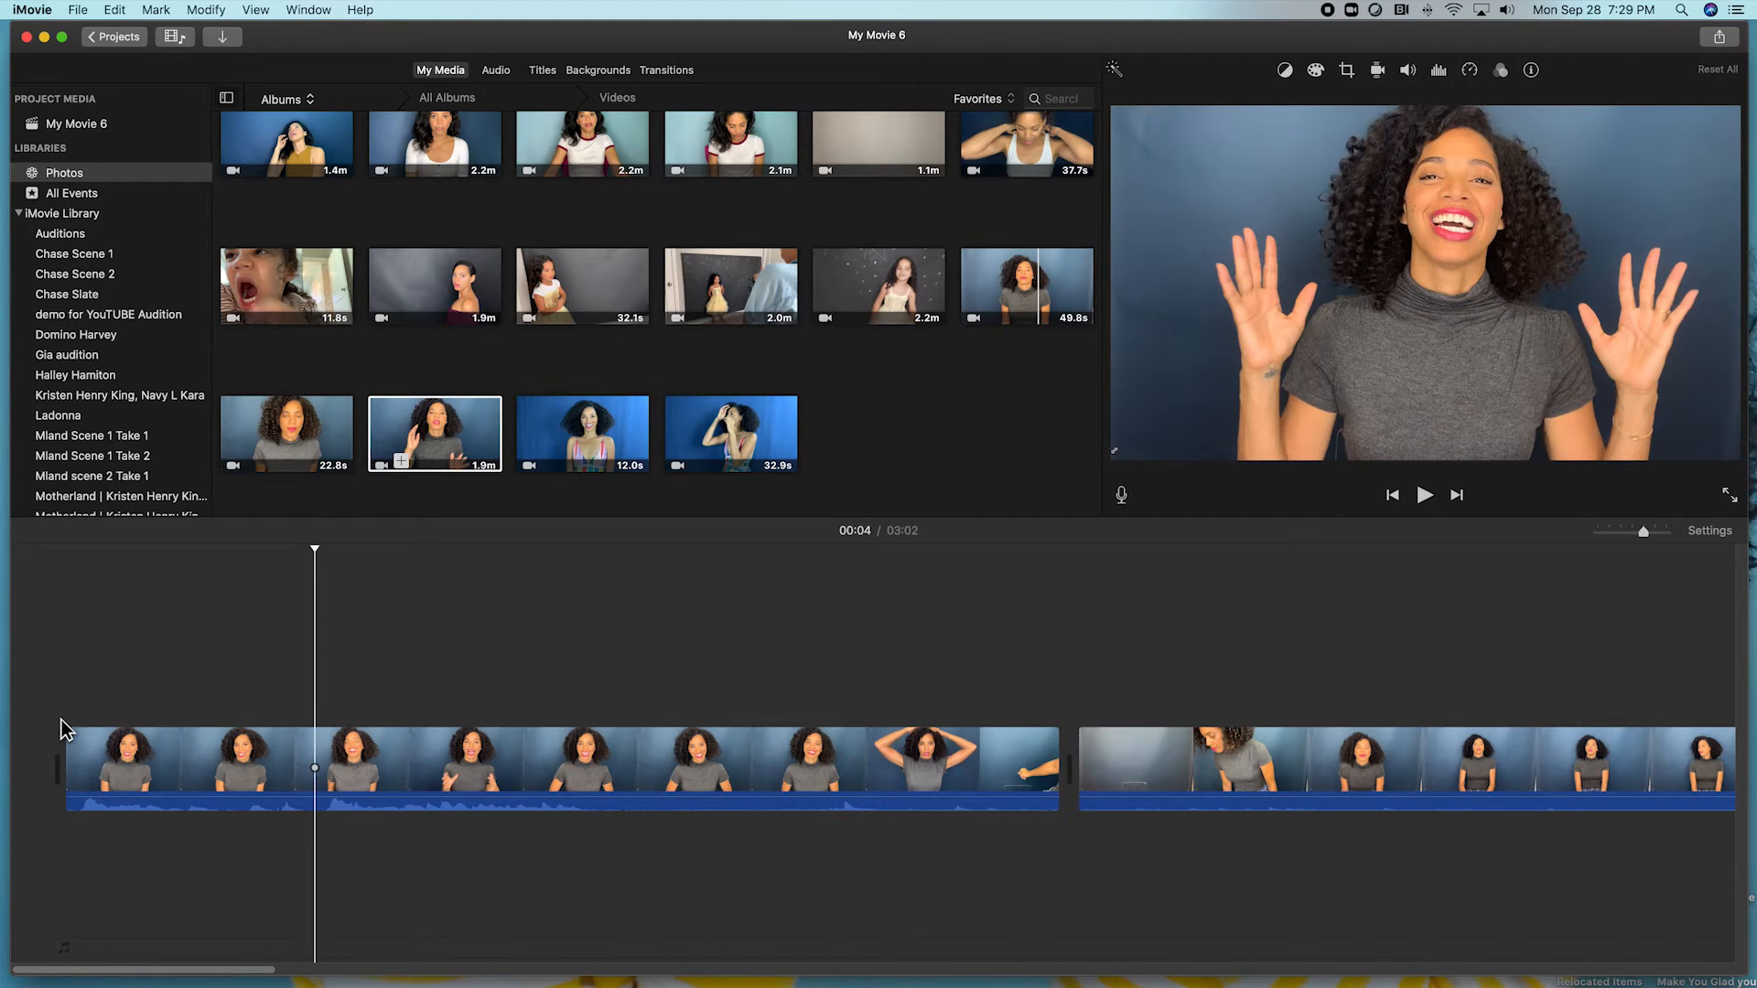
key("super+b")
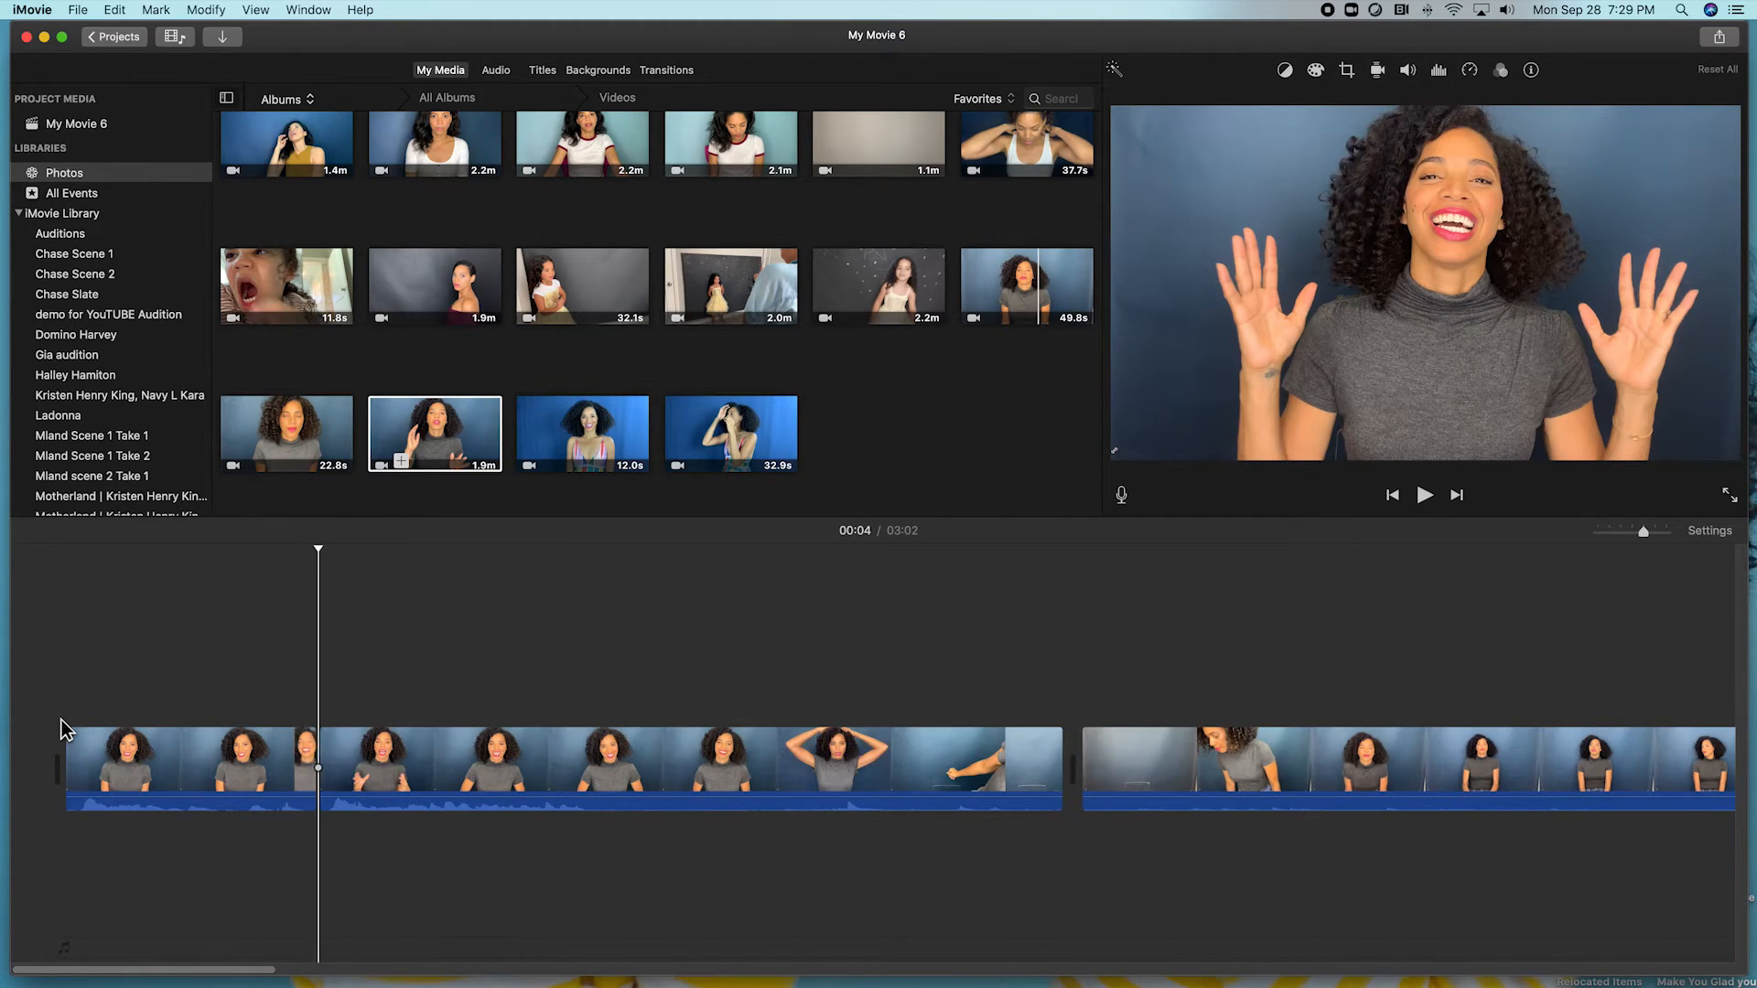
left_click(176, 776)
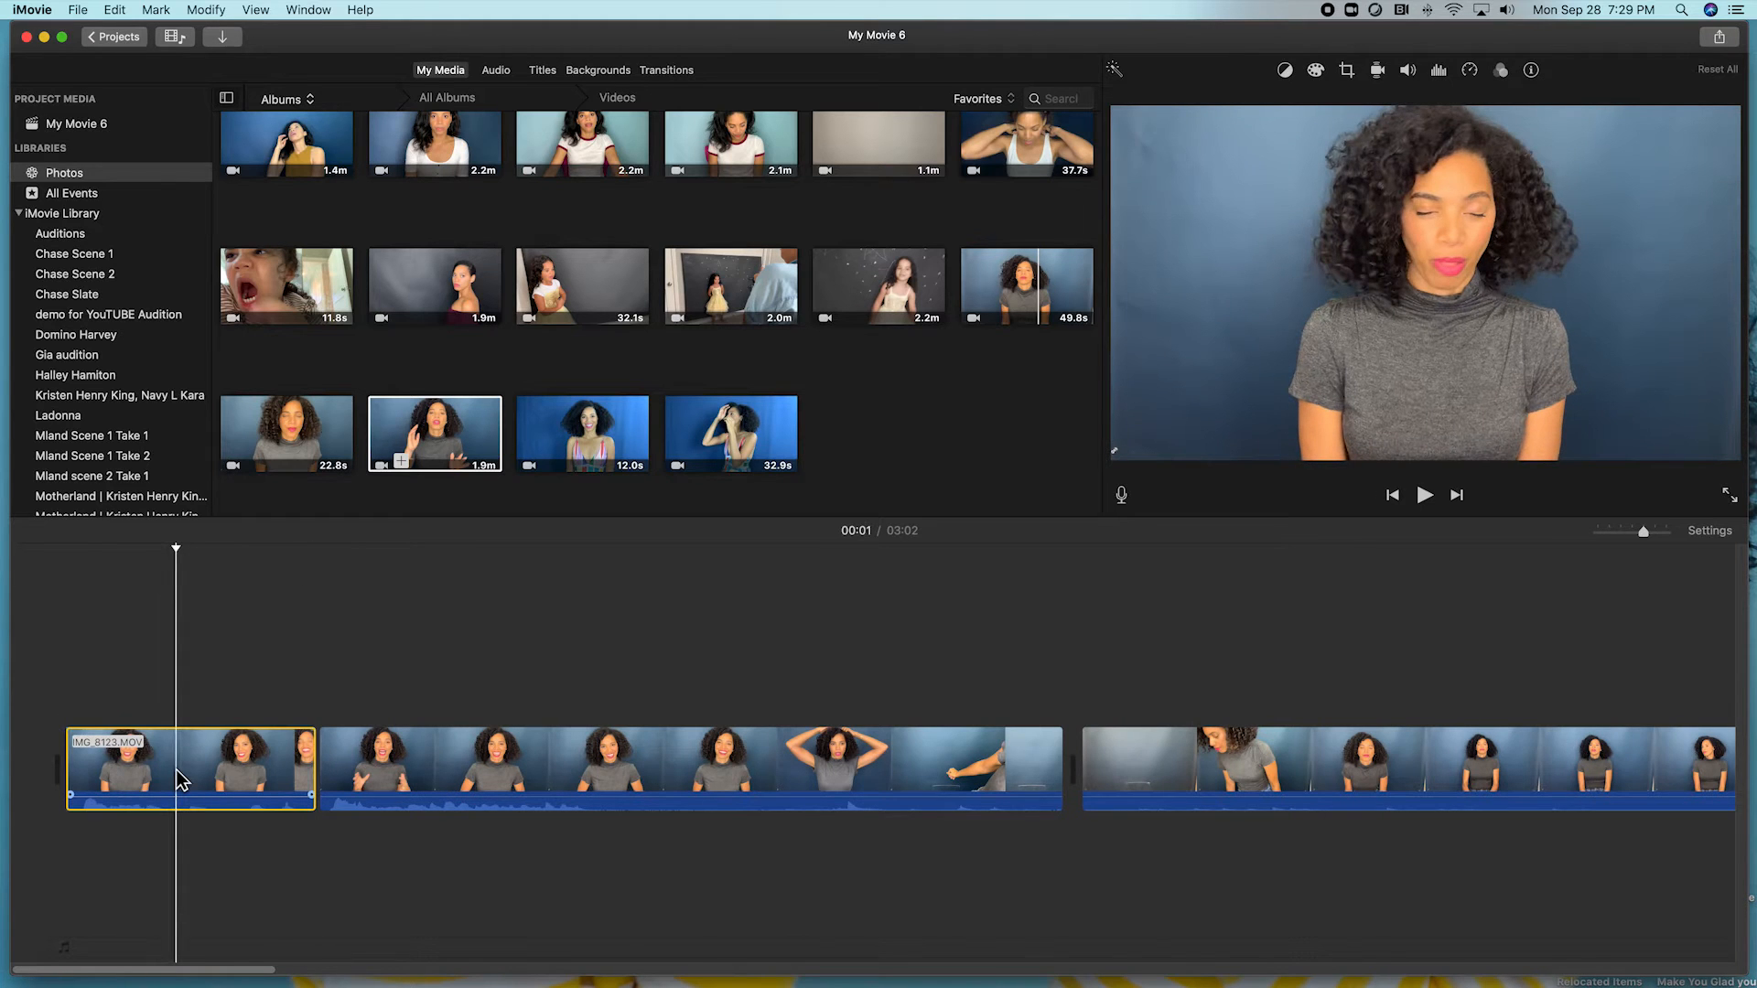
key("Delete")
Play to where the good take ends and cut off the first clip's tail at 00:04.
key("space")
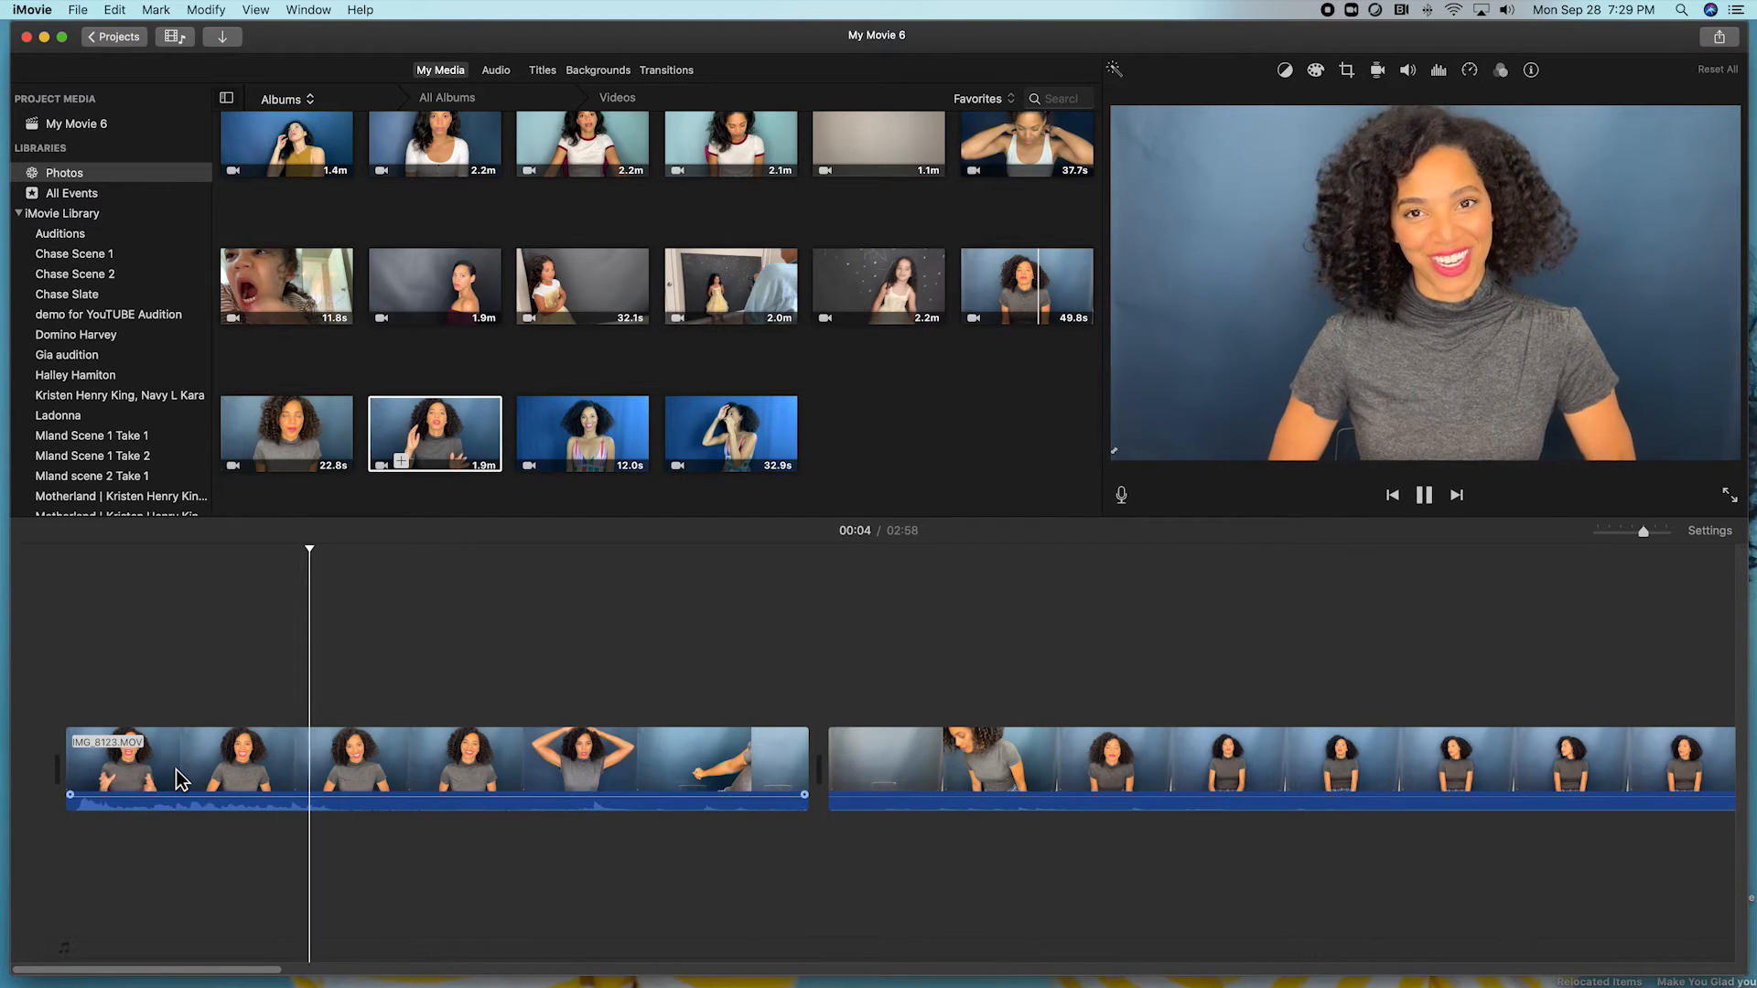
key("space")
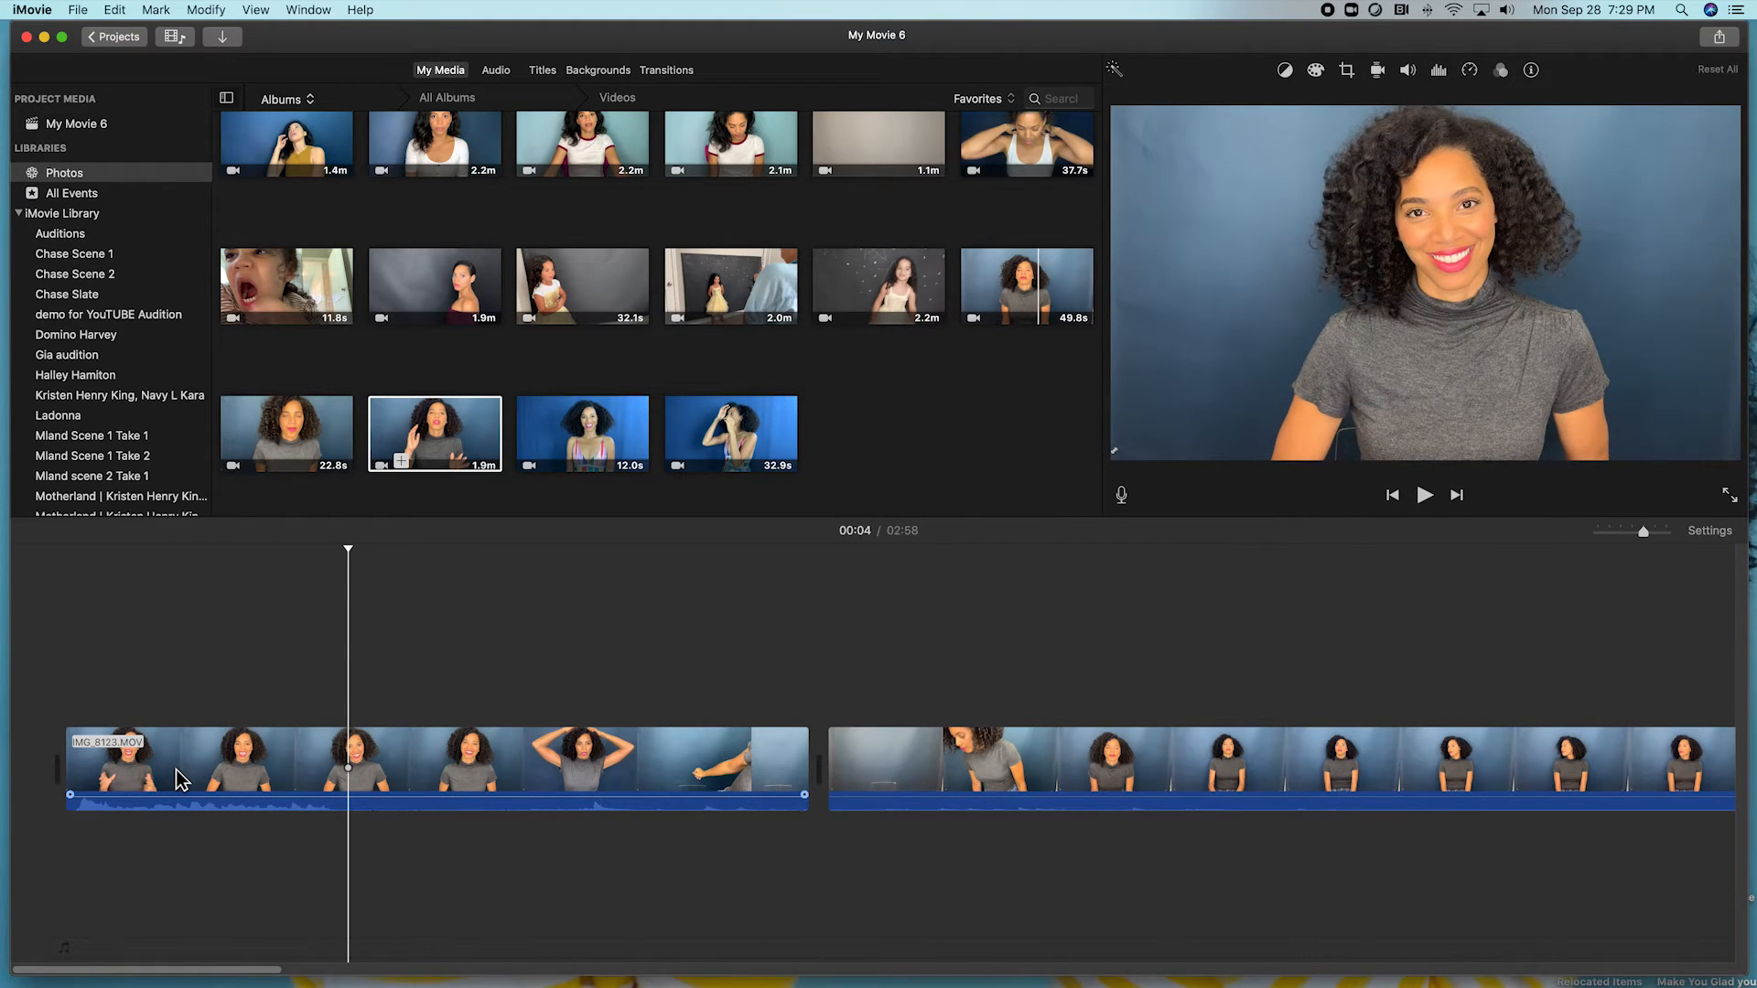
key("super+b")
left_click(479, 752)
key("Delete")
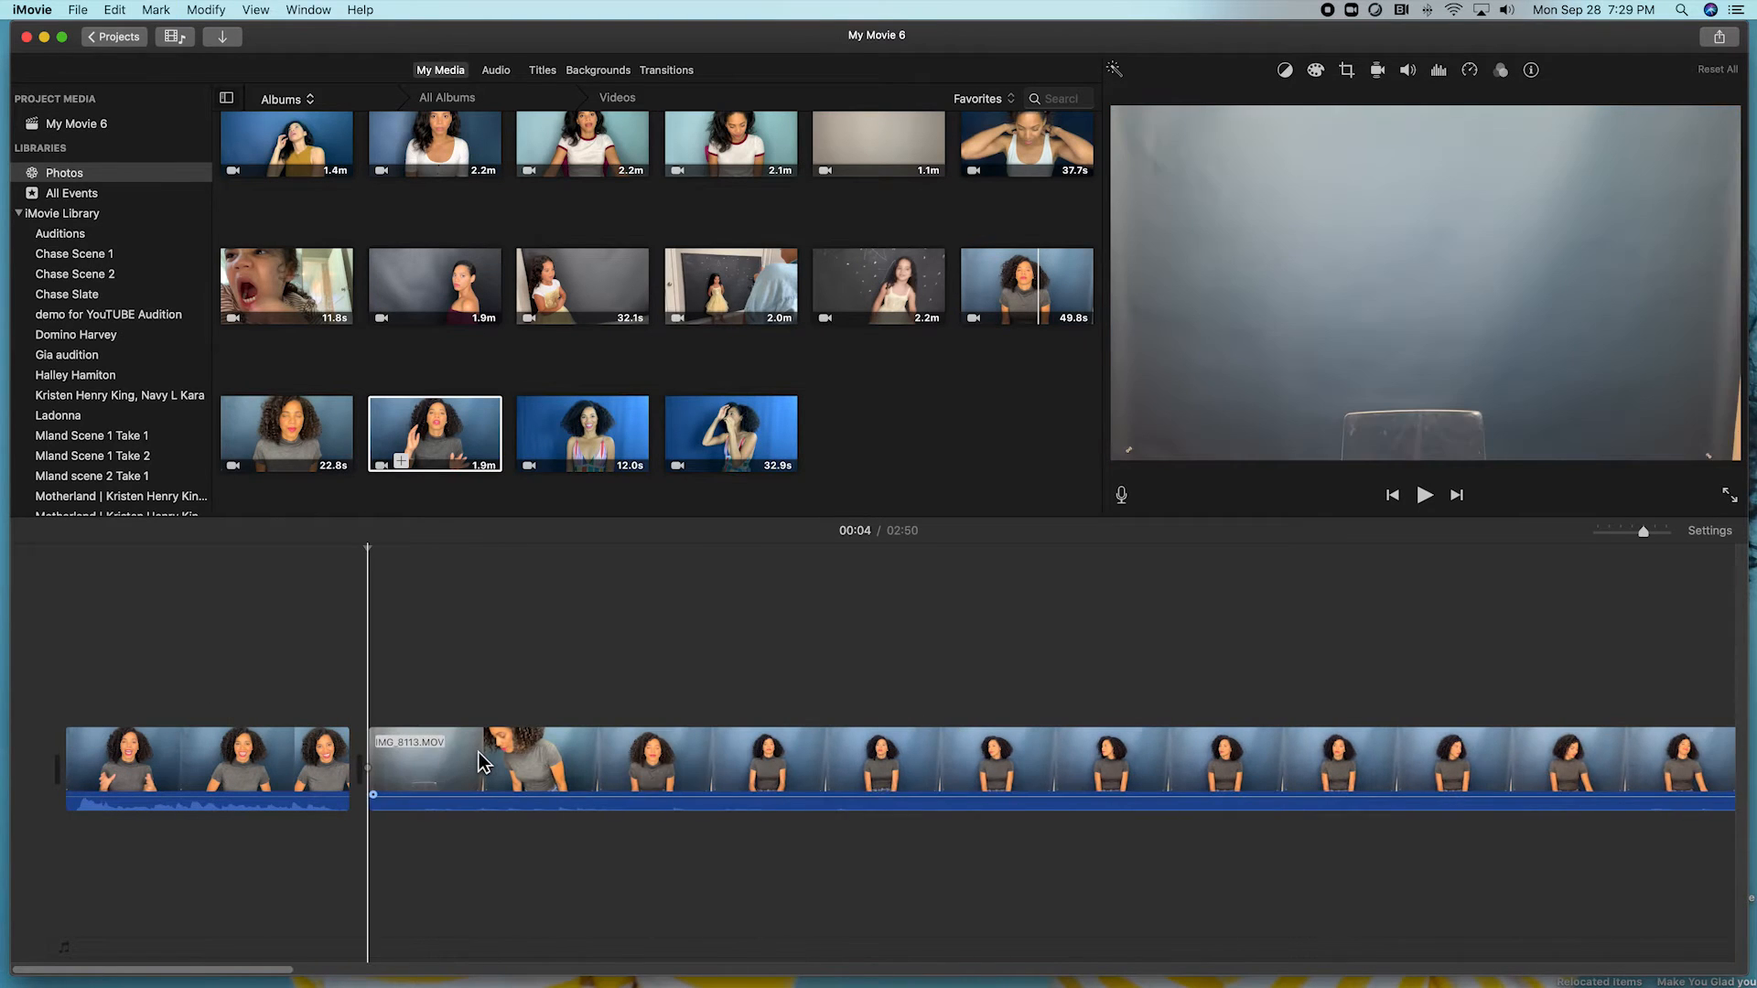
Remove the second clip's unwanted start and split off its tail near 00:12, bringing the movie to 02:08.
left_click(488, 770)
key("Delete")
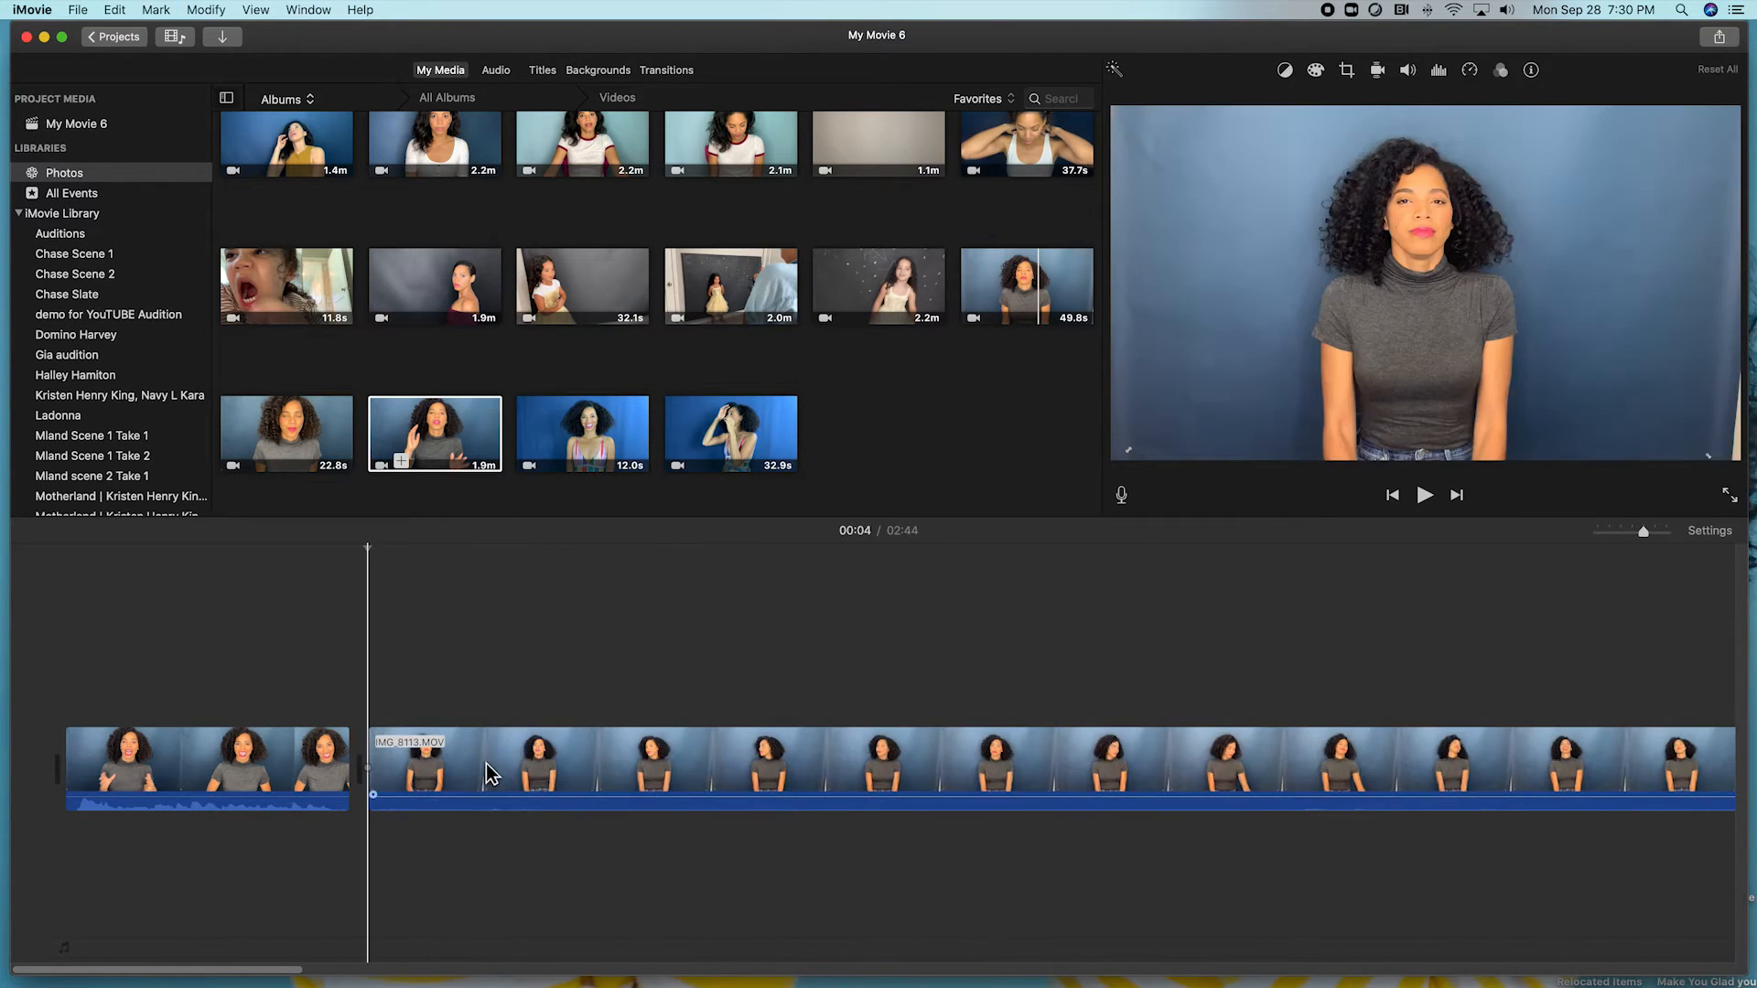
left_click(811, 737)
left_click(811, 738)
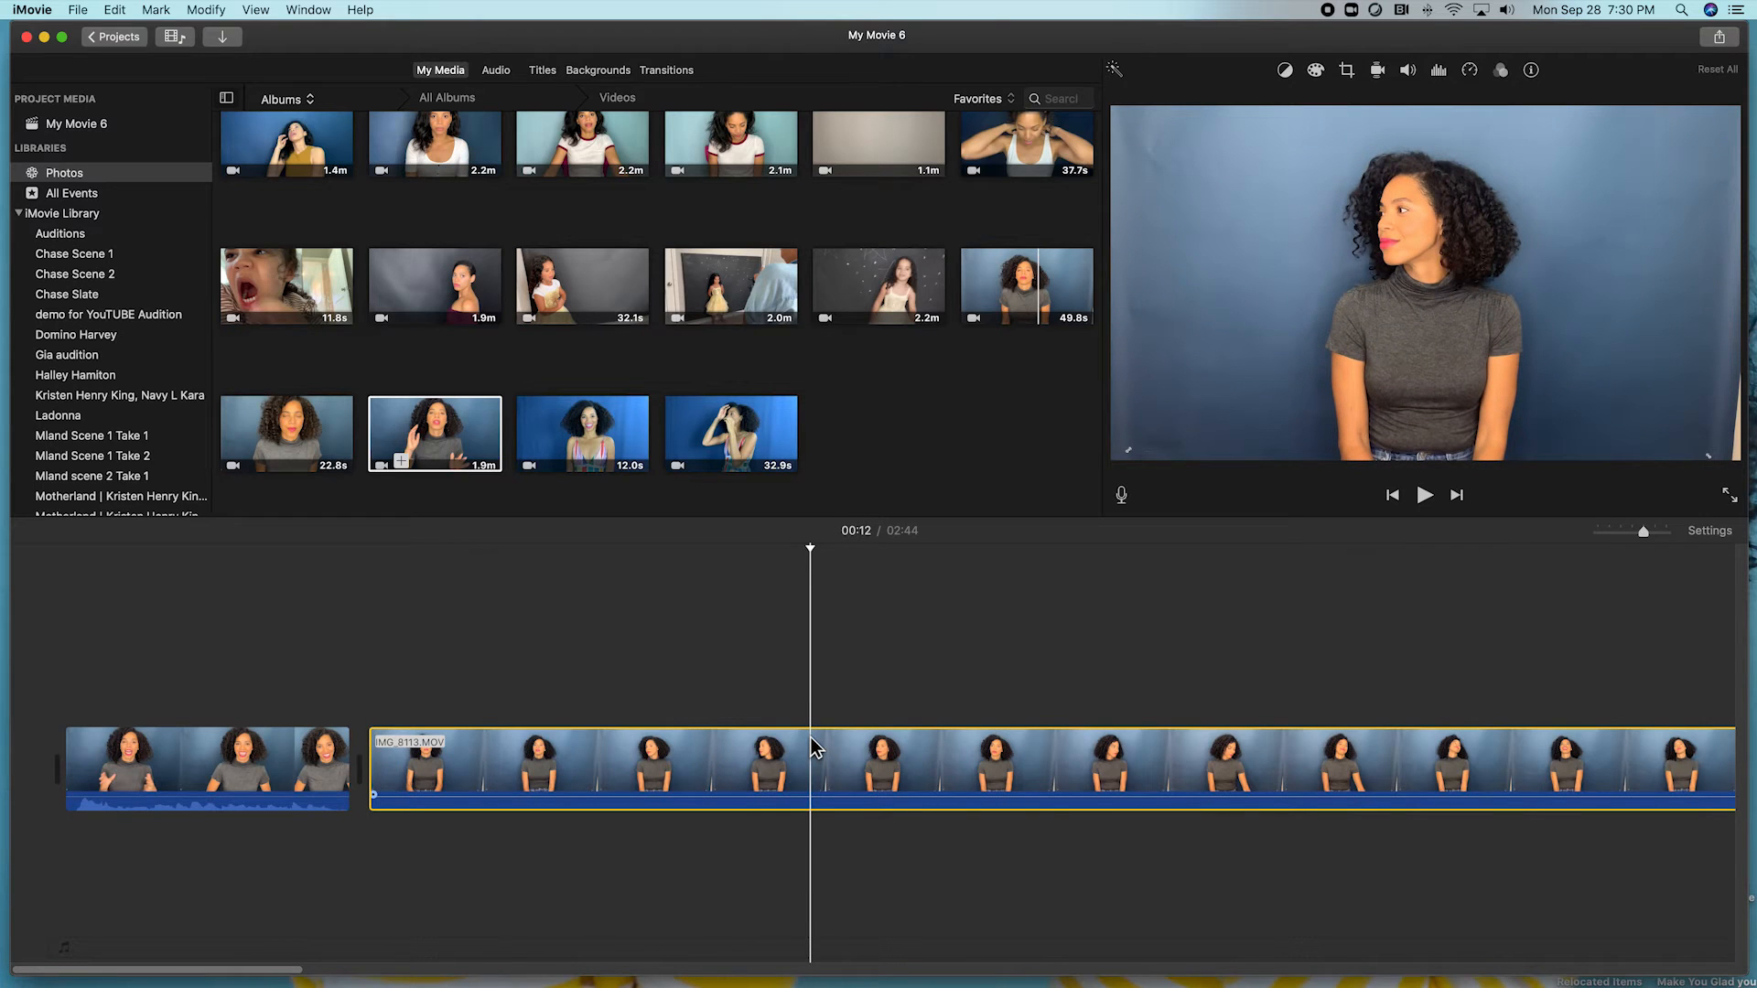
left_click(819, 740)
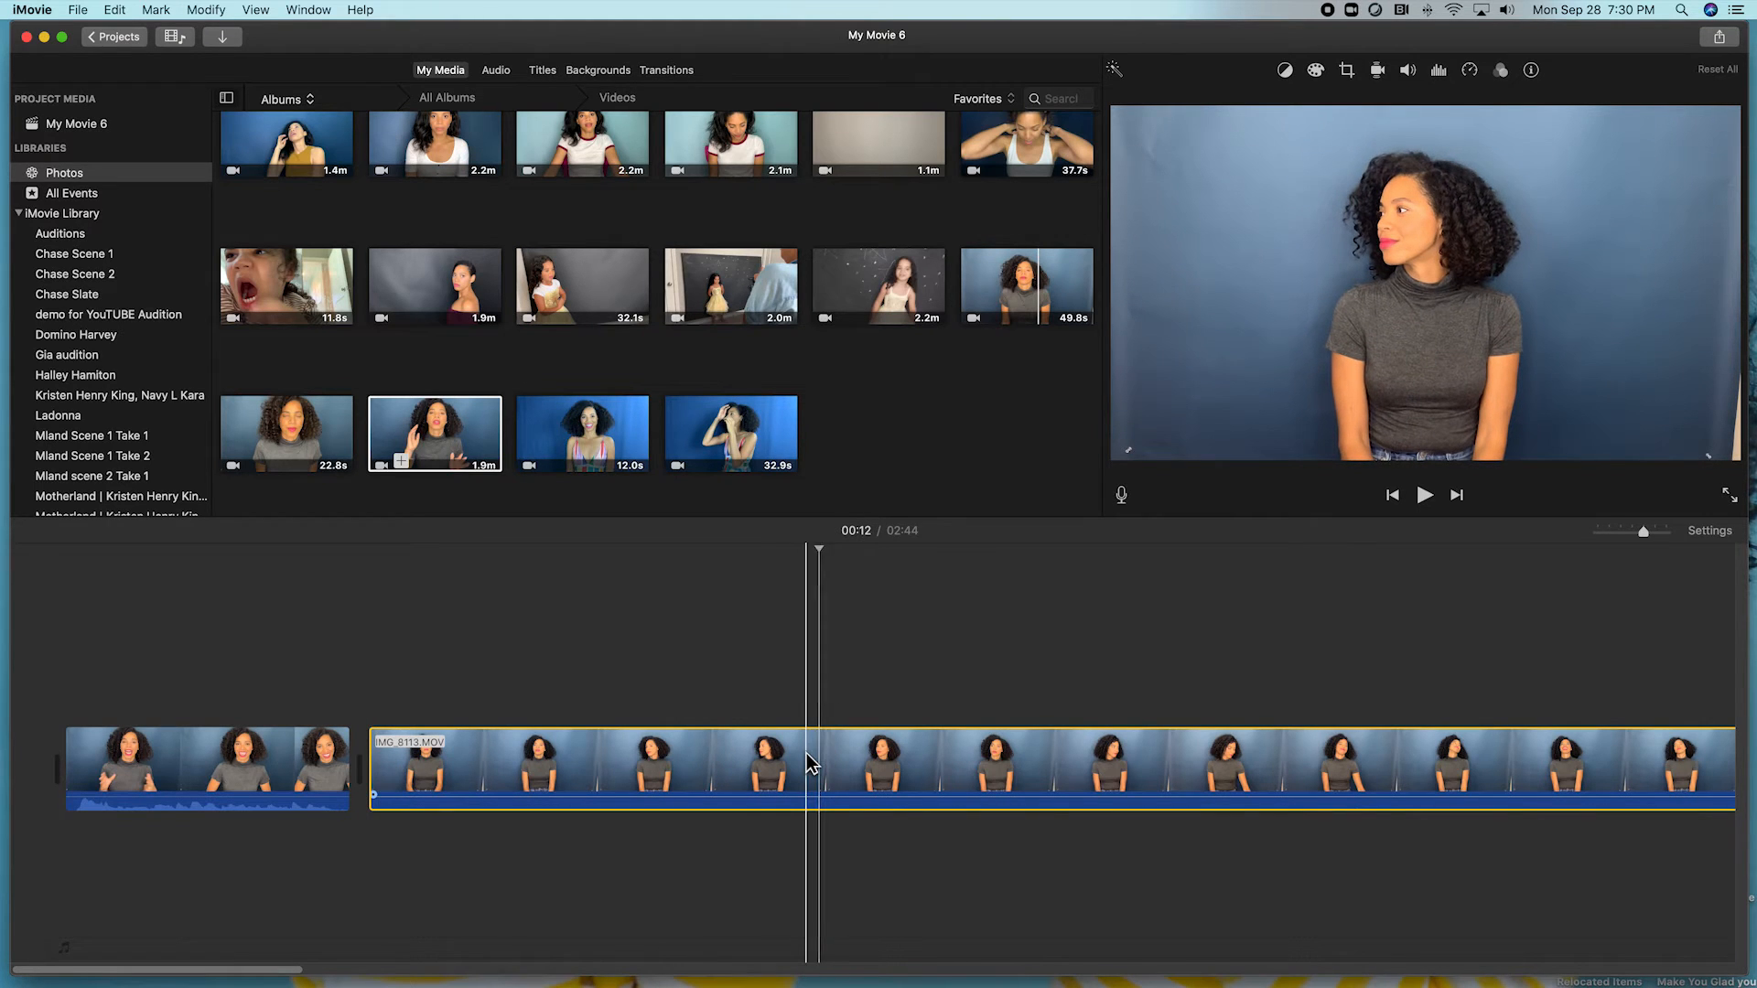
key("super+b")
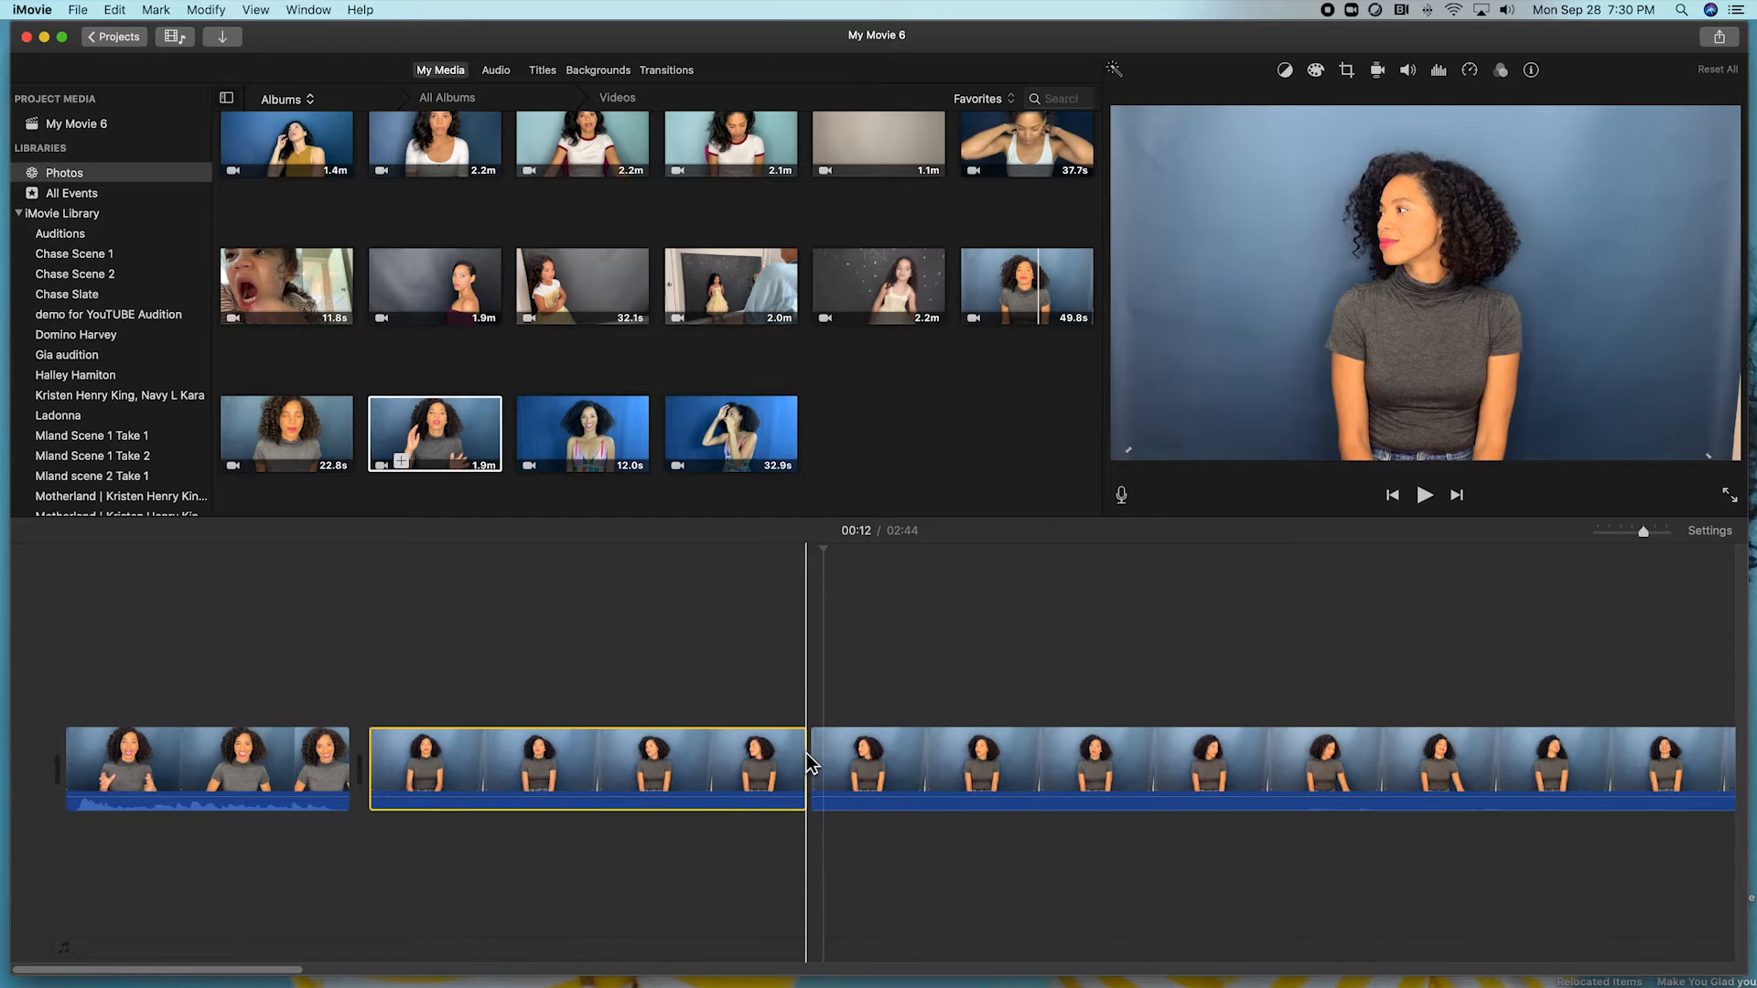
left_click(885, 752)
key("Delete")
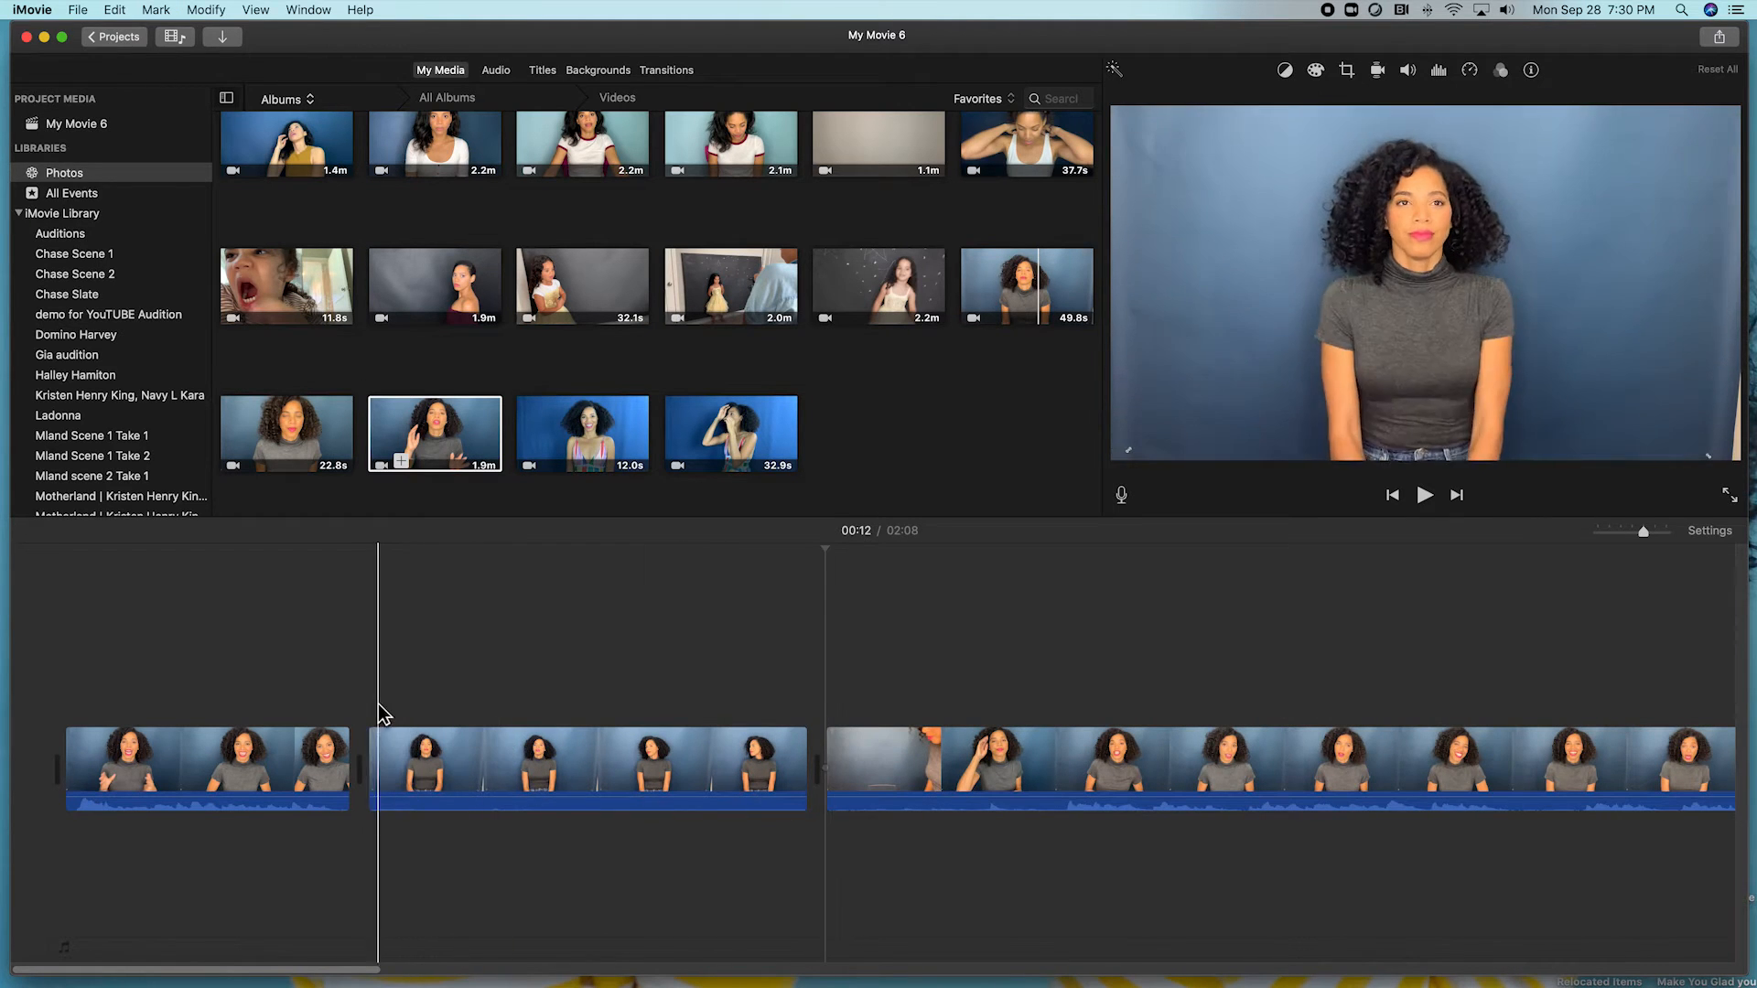
Crop the second clip with Crop to Fill, pulling both top corners inward, and apply.
left_click(442, 764)
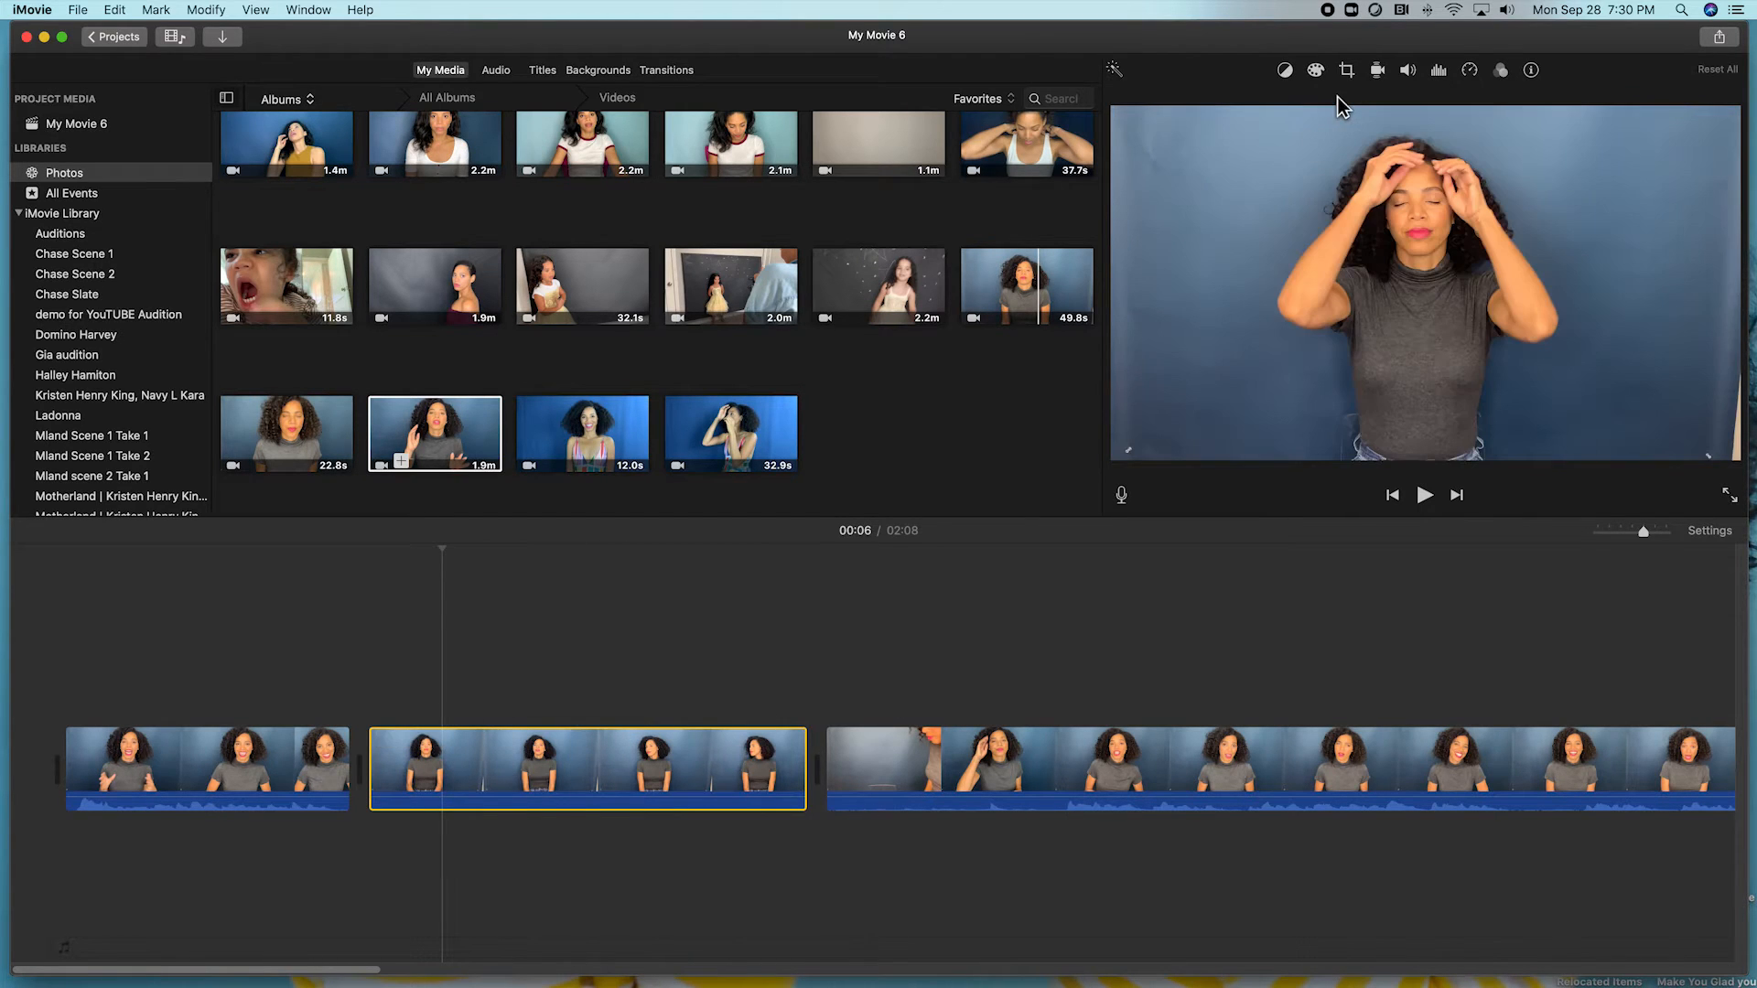
left_click(1346, 70)
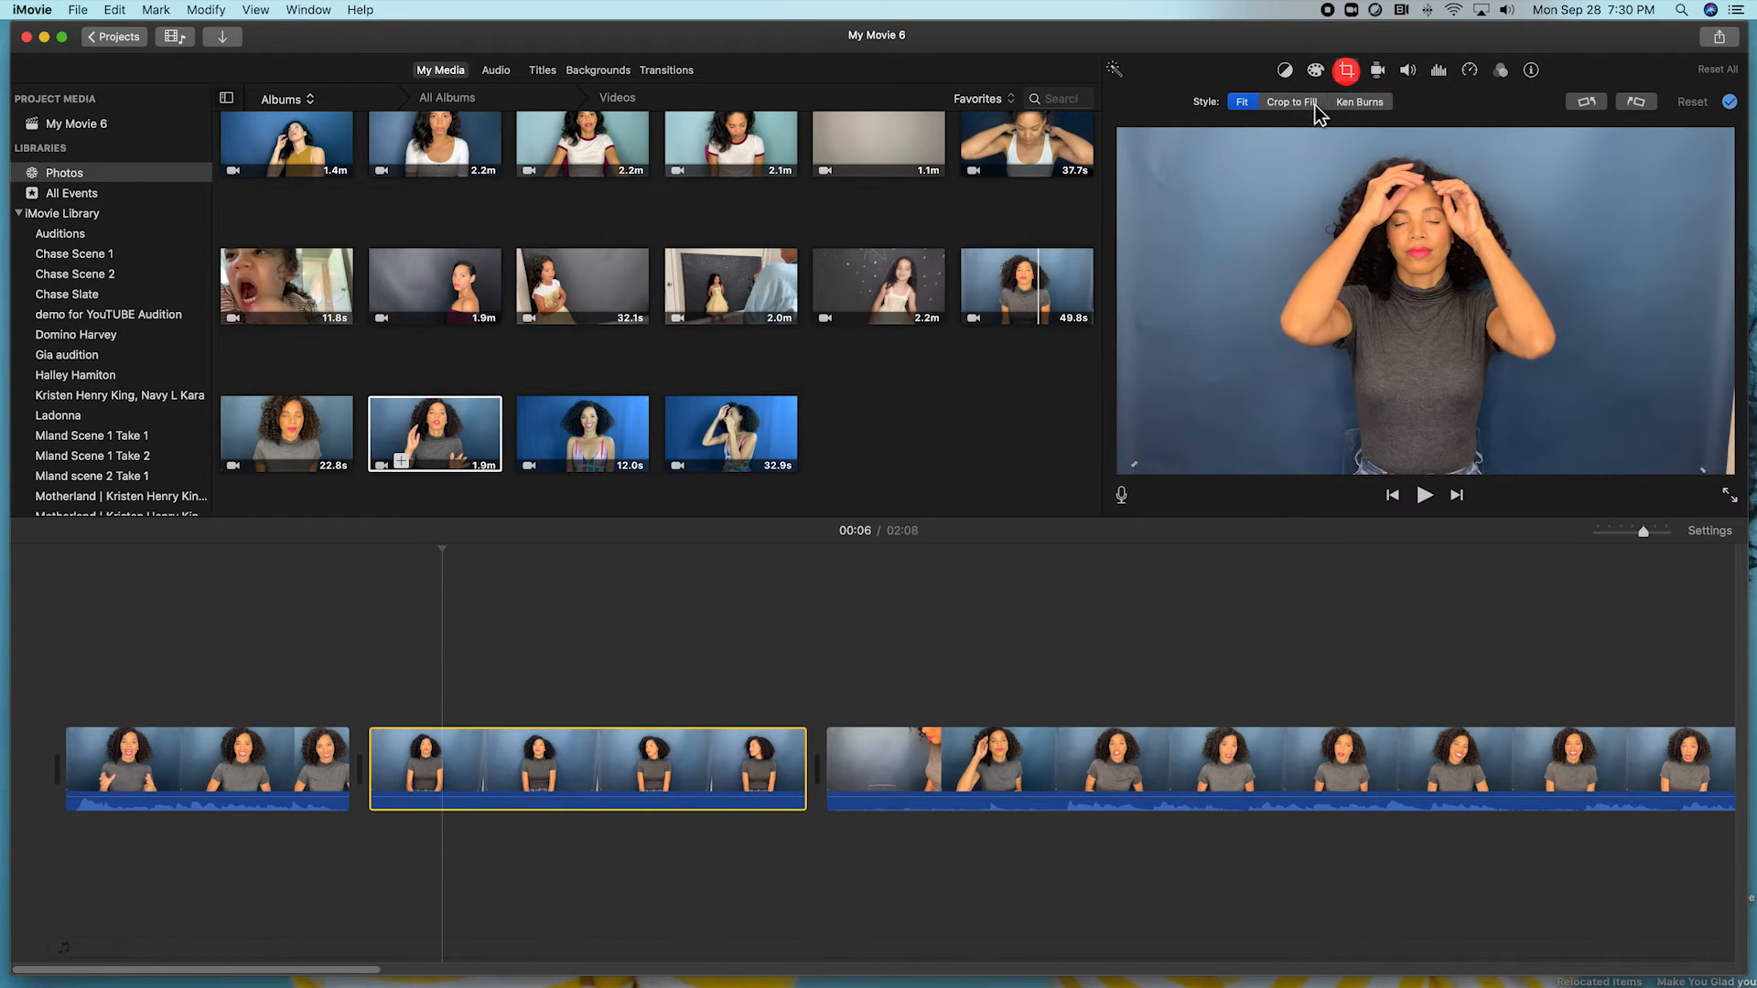
left_click(1286, 106)
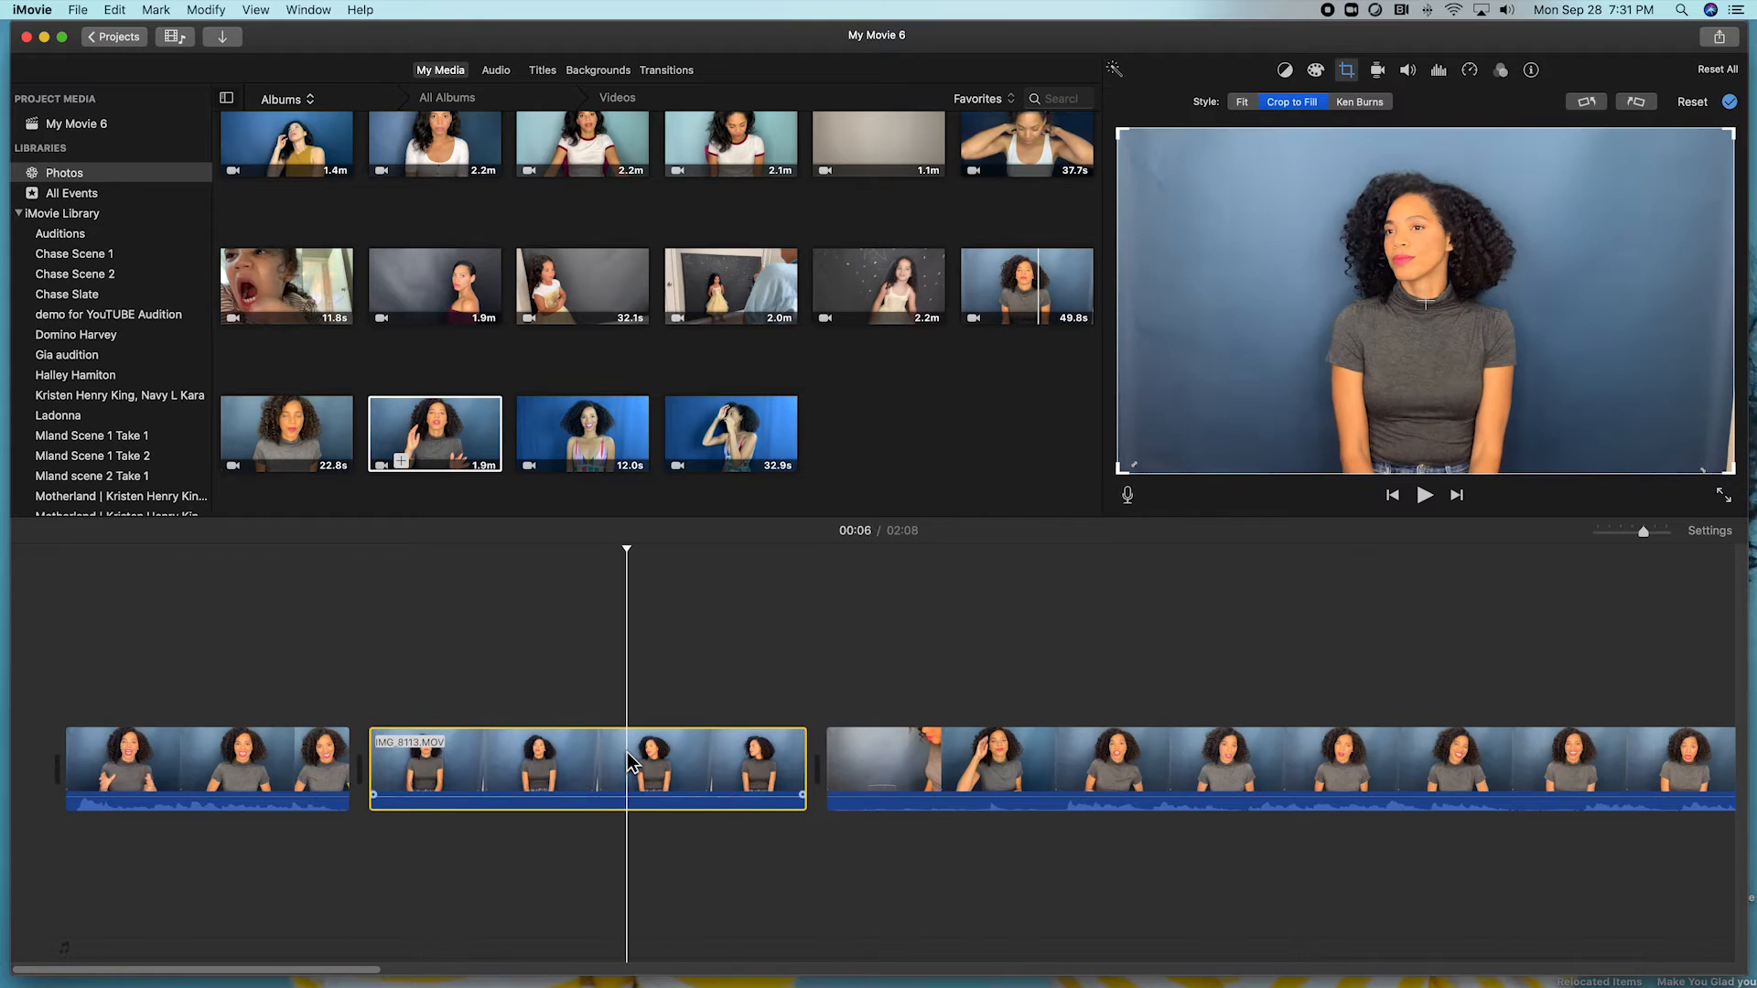
left_click(1242, 102)
left_click(1311, 103)
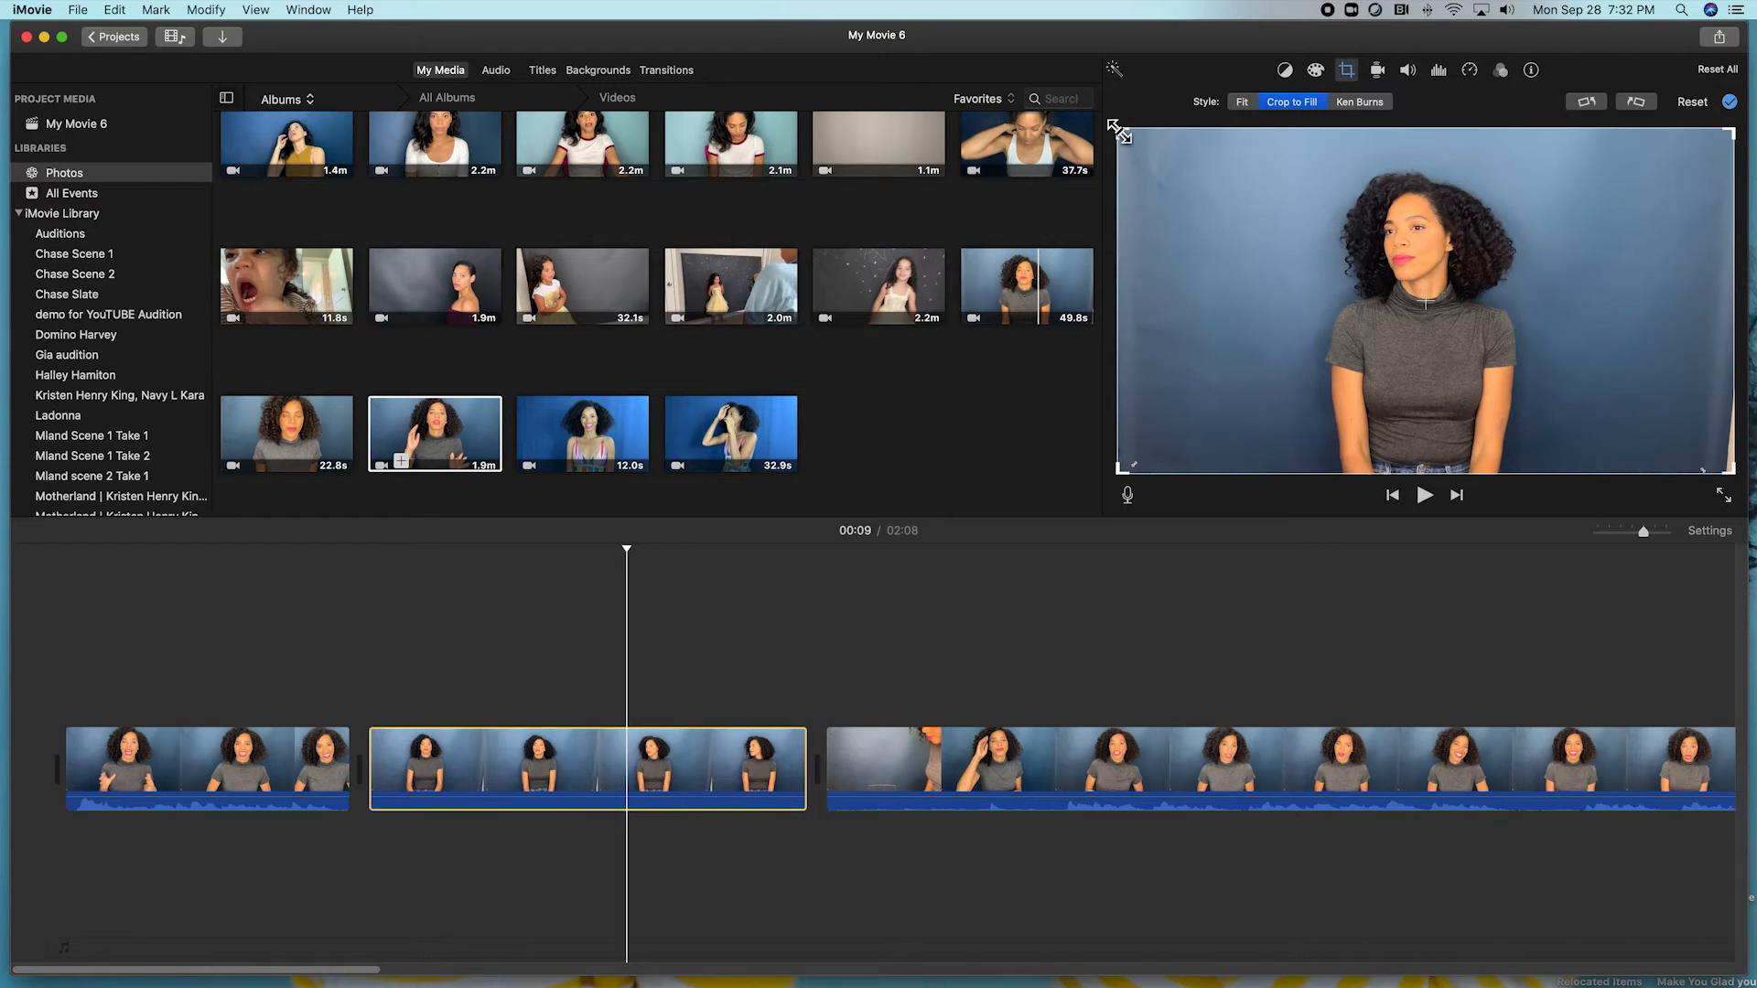
left_click_drag(1118, 131, 1144, 145)
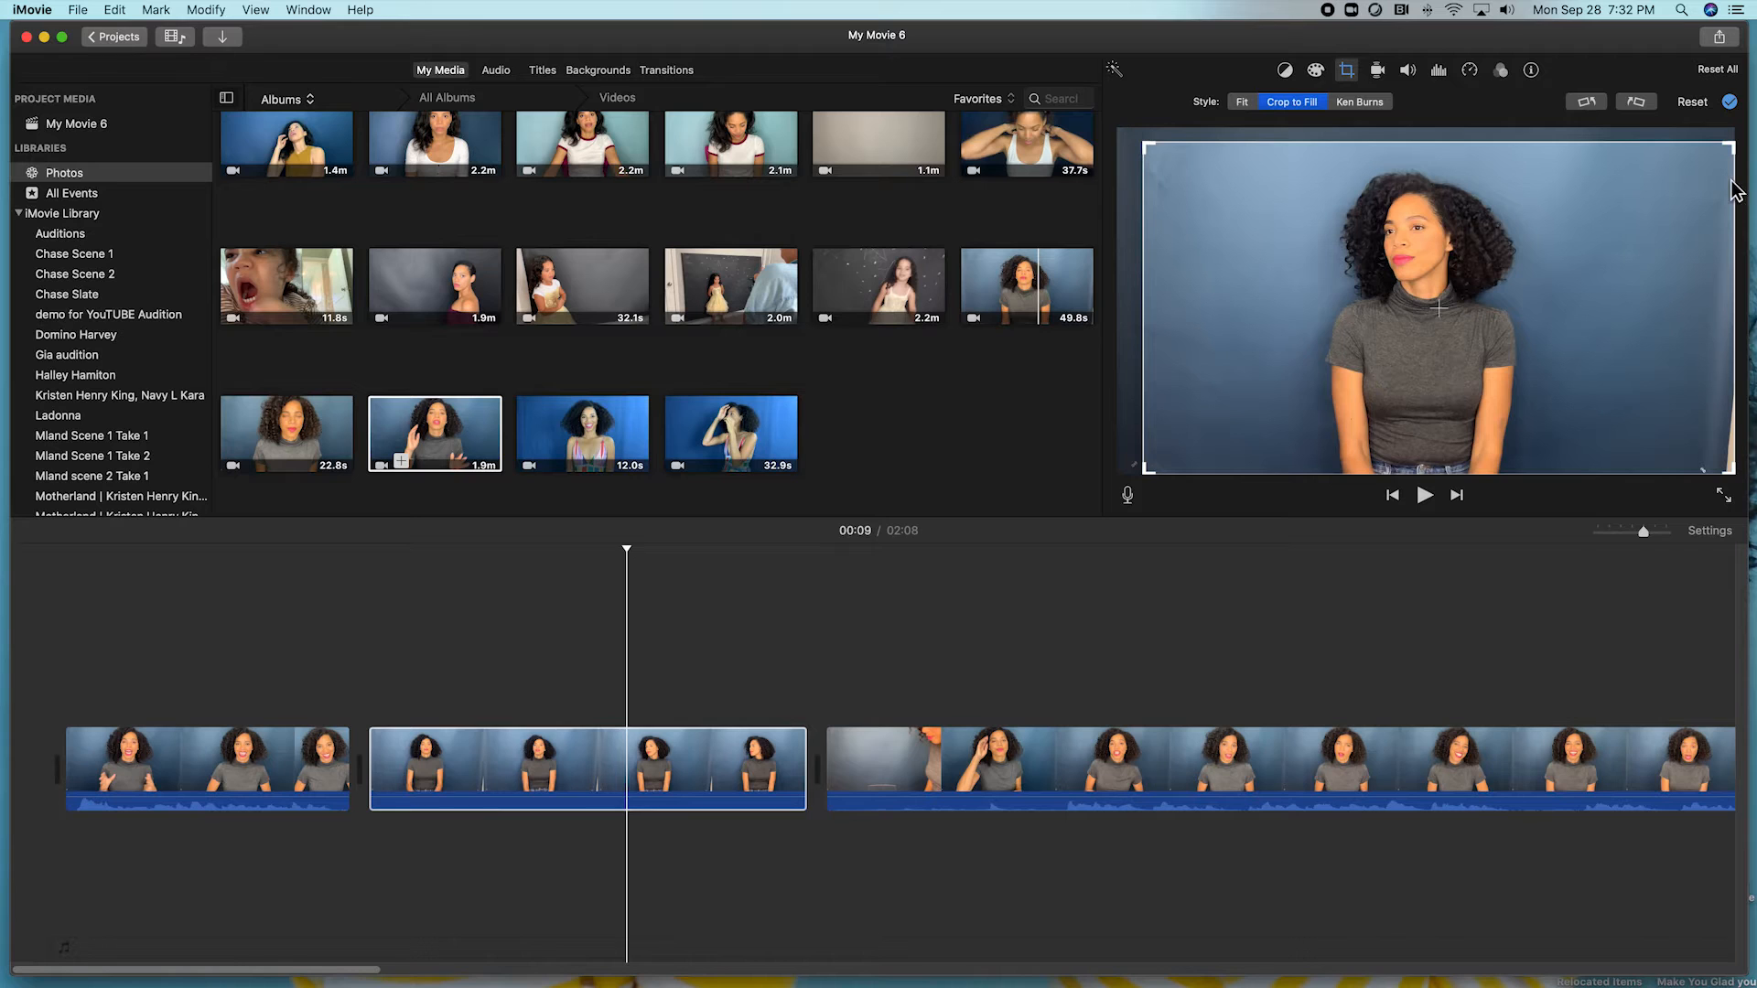
left_click_drag(1728, 146, 1689, 153)
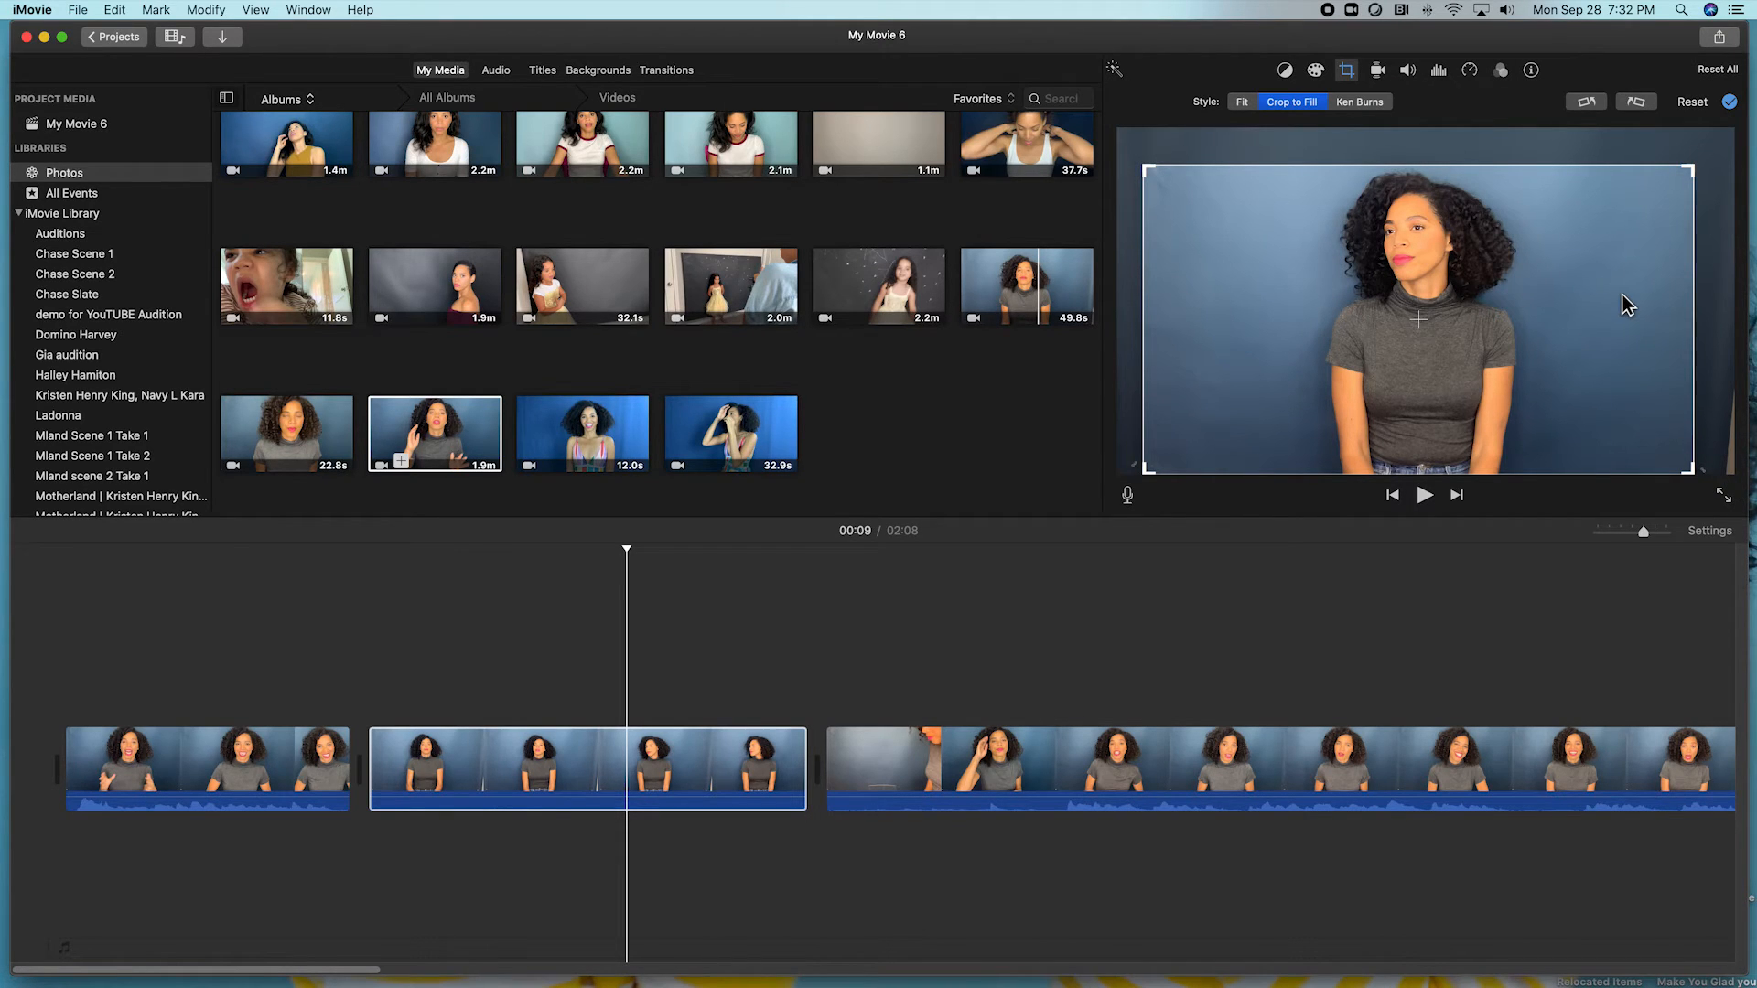
key("Return")
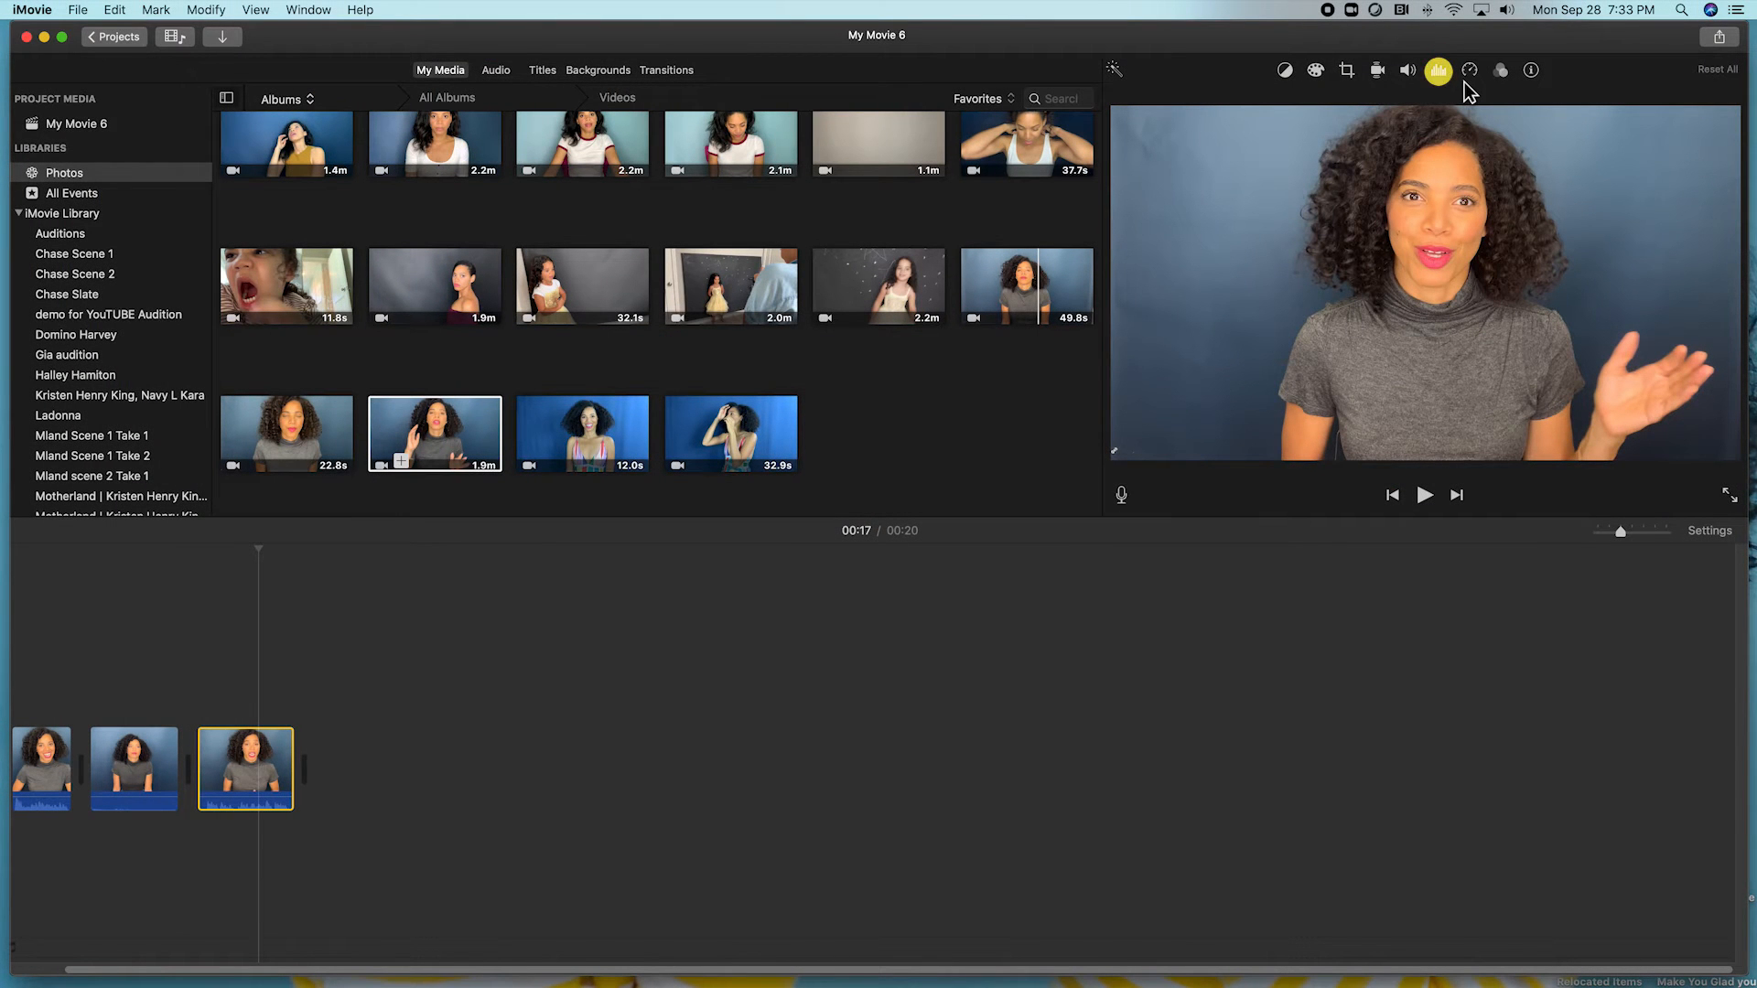
Open the third clip's noise reduction and equalizer settings, play it, and adjust its volume line.
left_click(1439, 72)
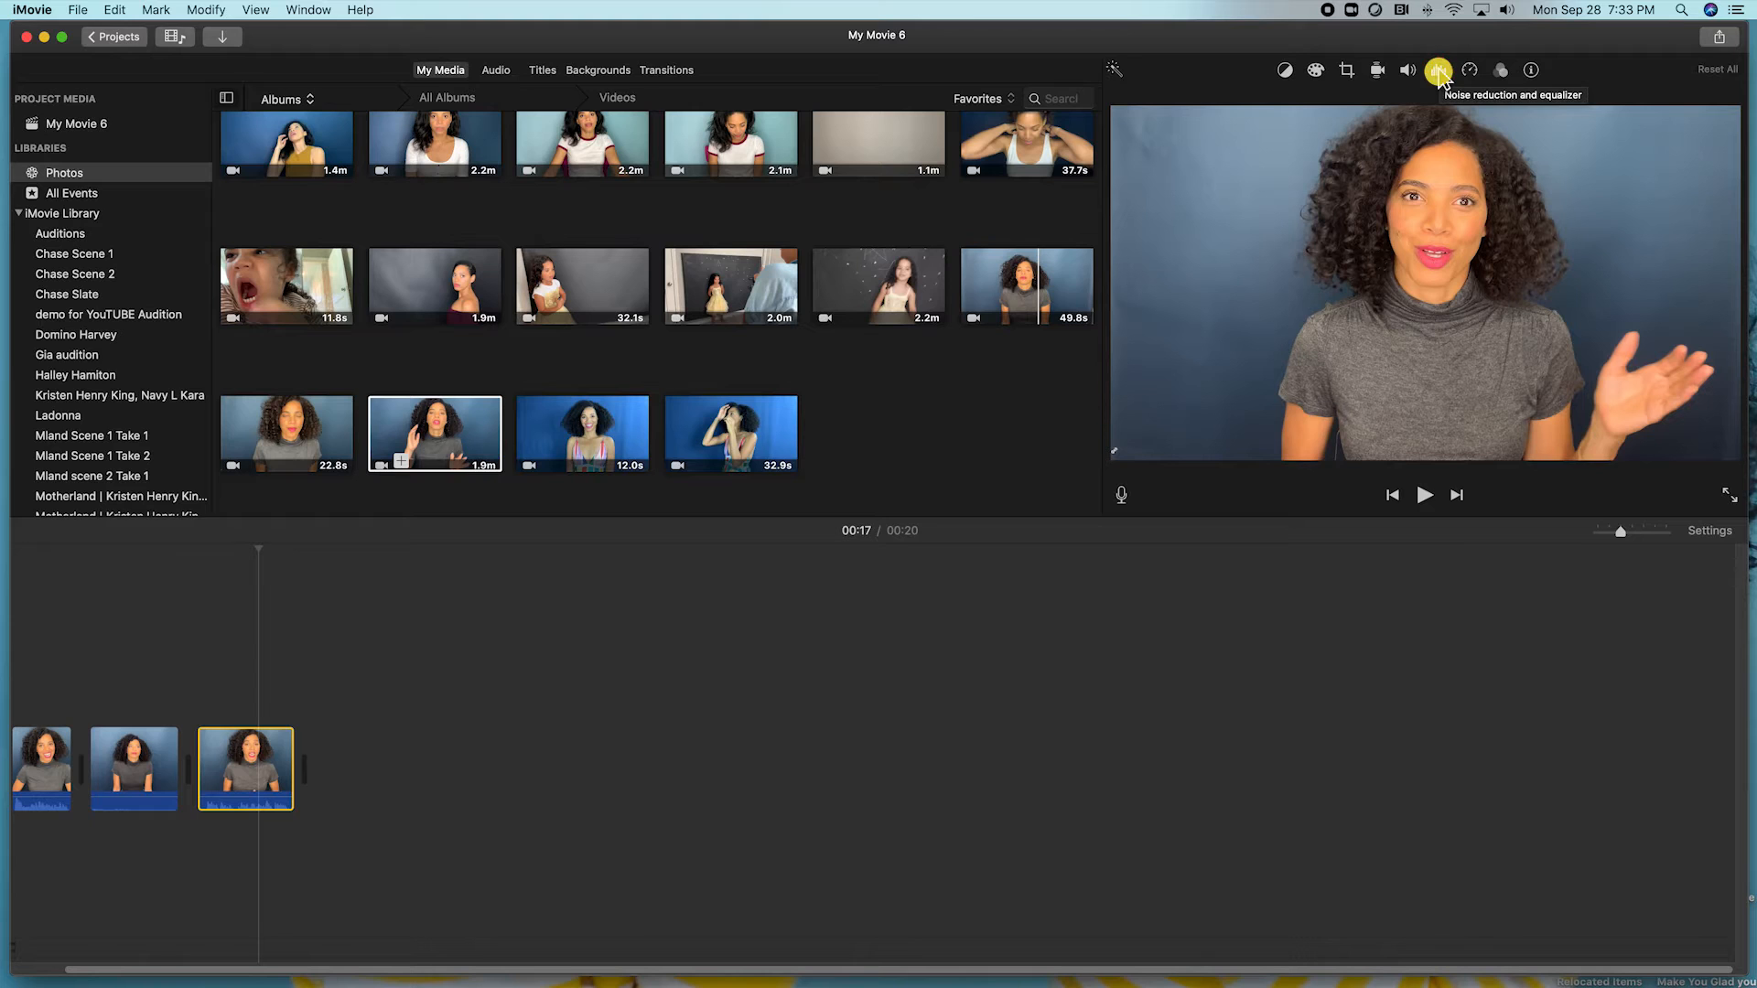
left_click(1437, 80)
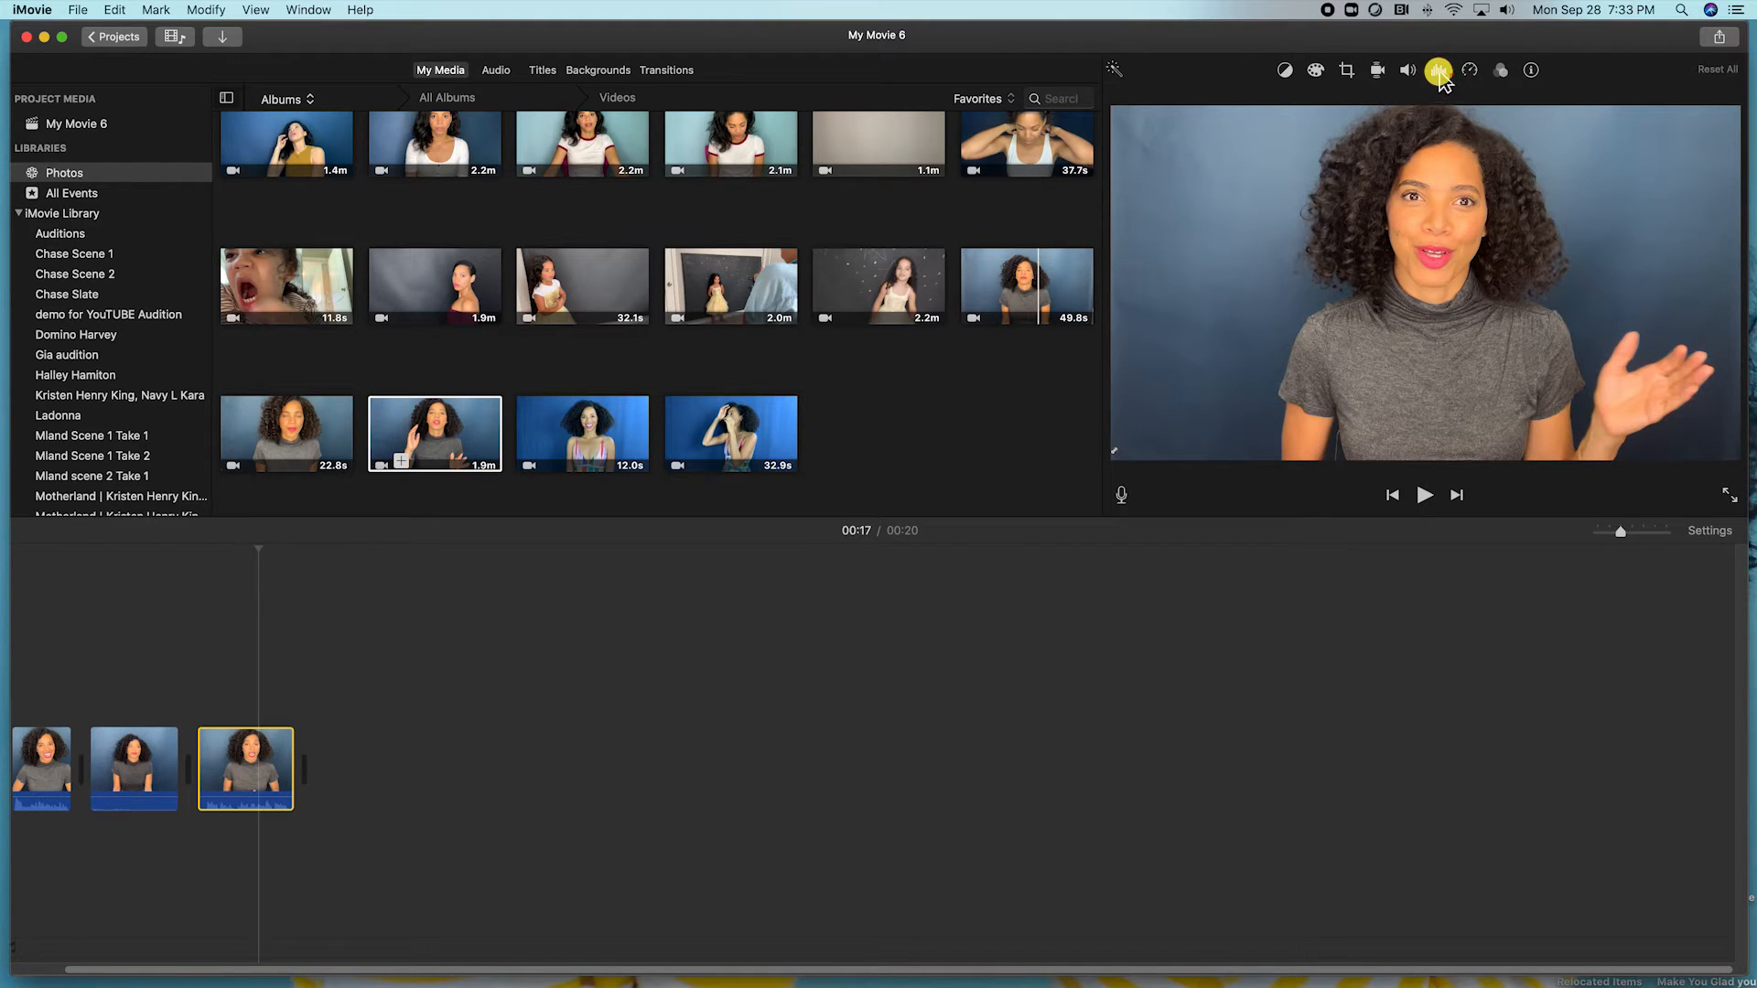
left_click(1441, 74)
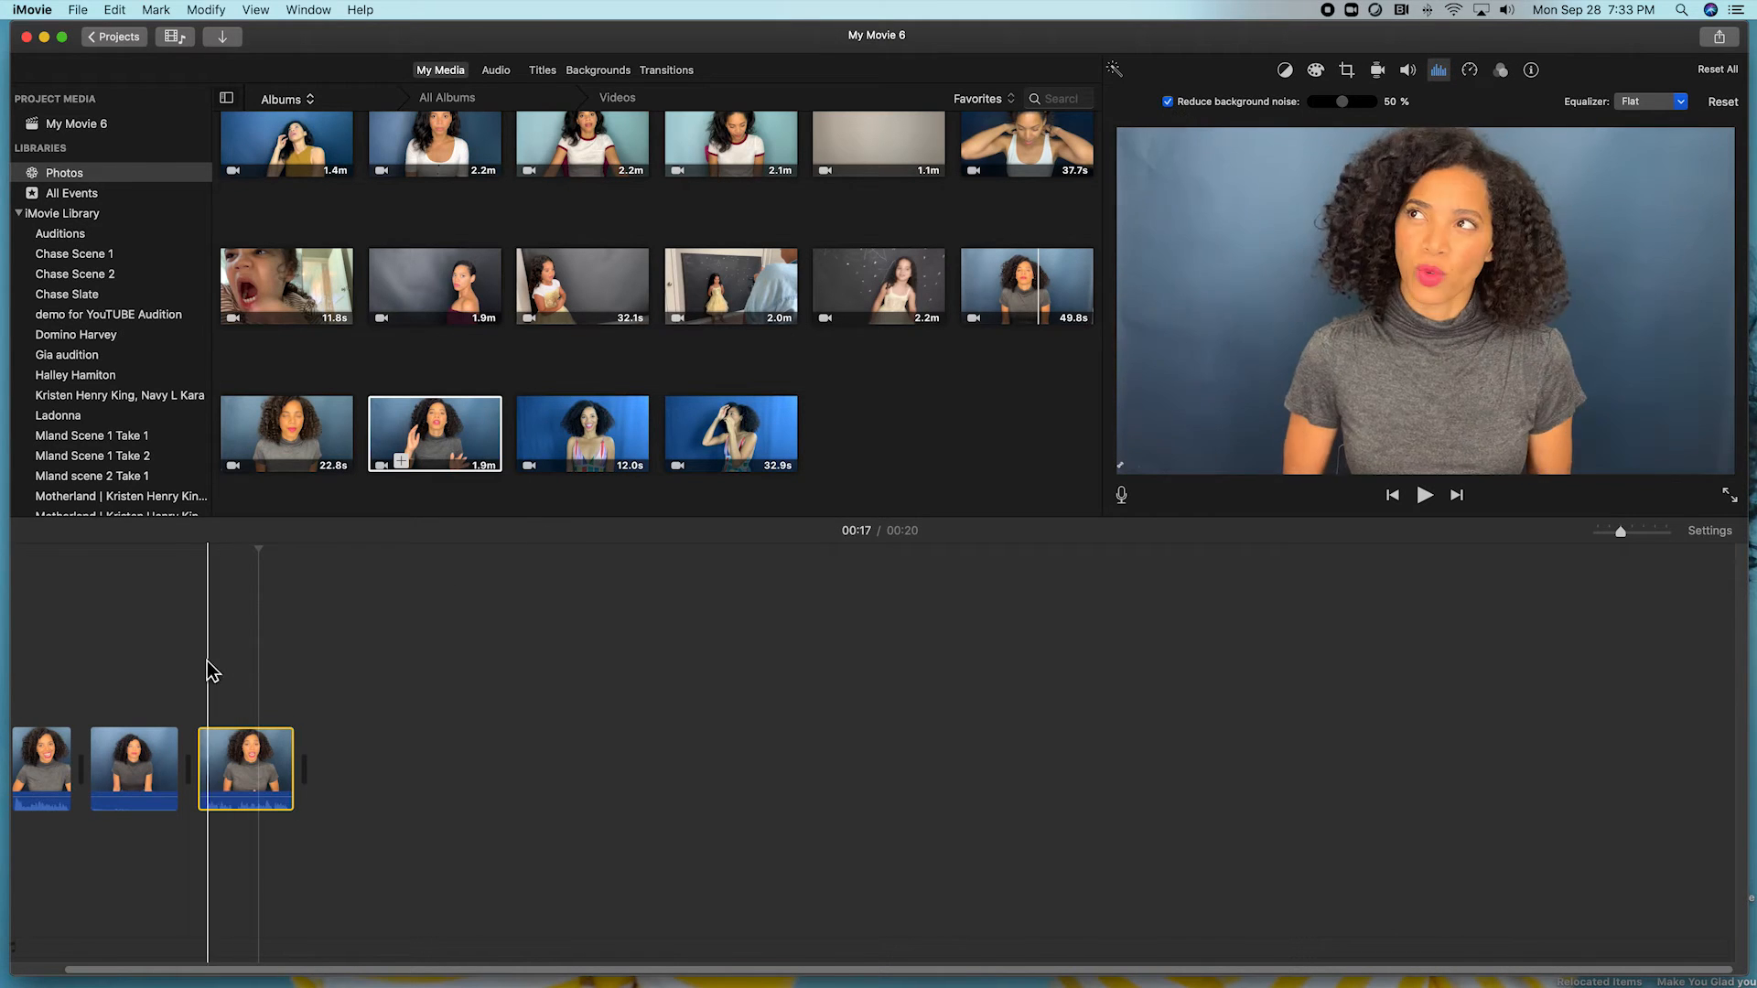
key("space")
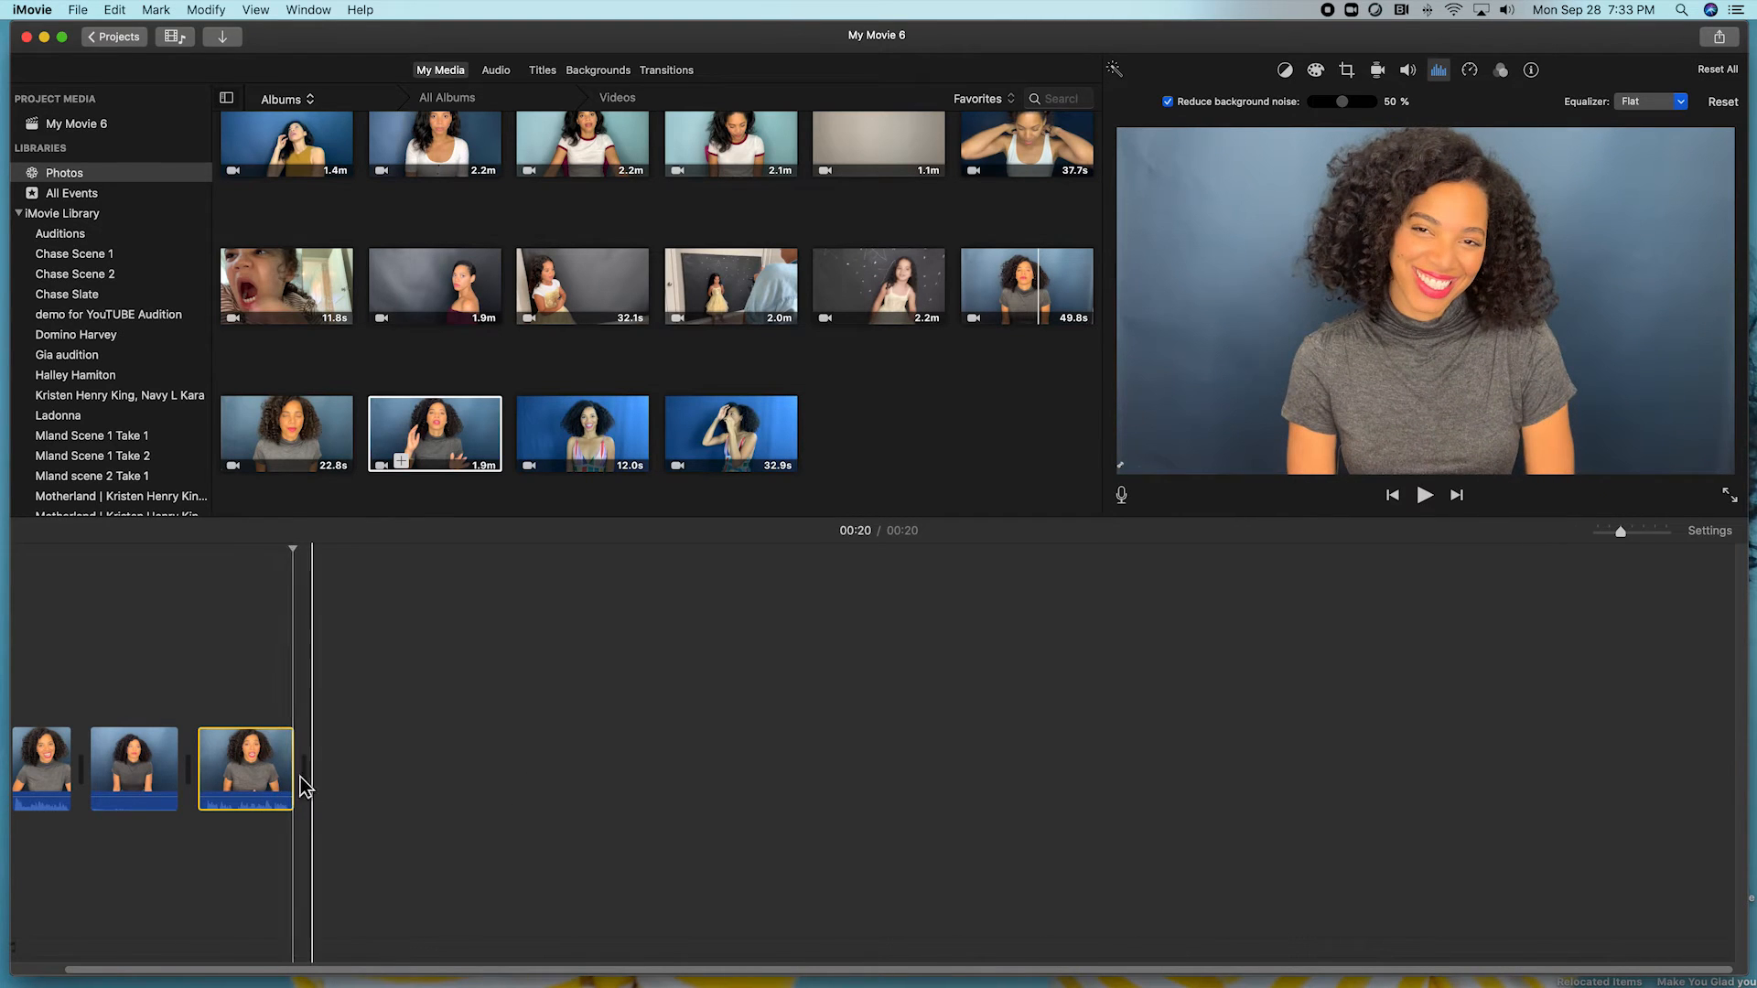
left_click_drag(259, 797, 247, 793)
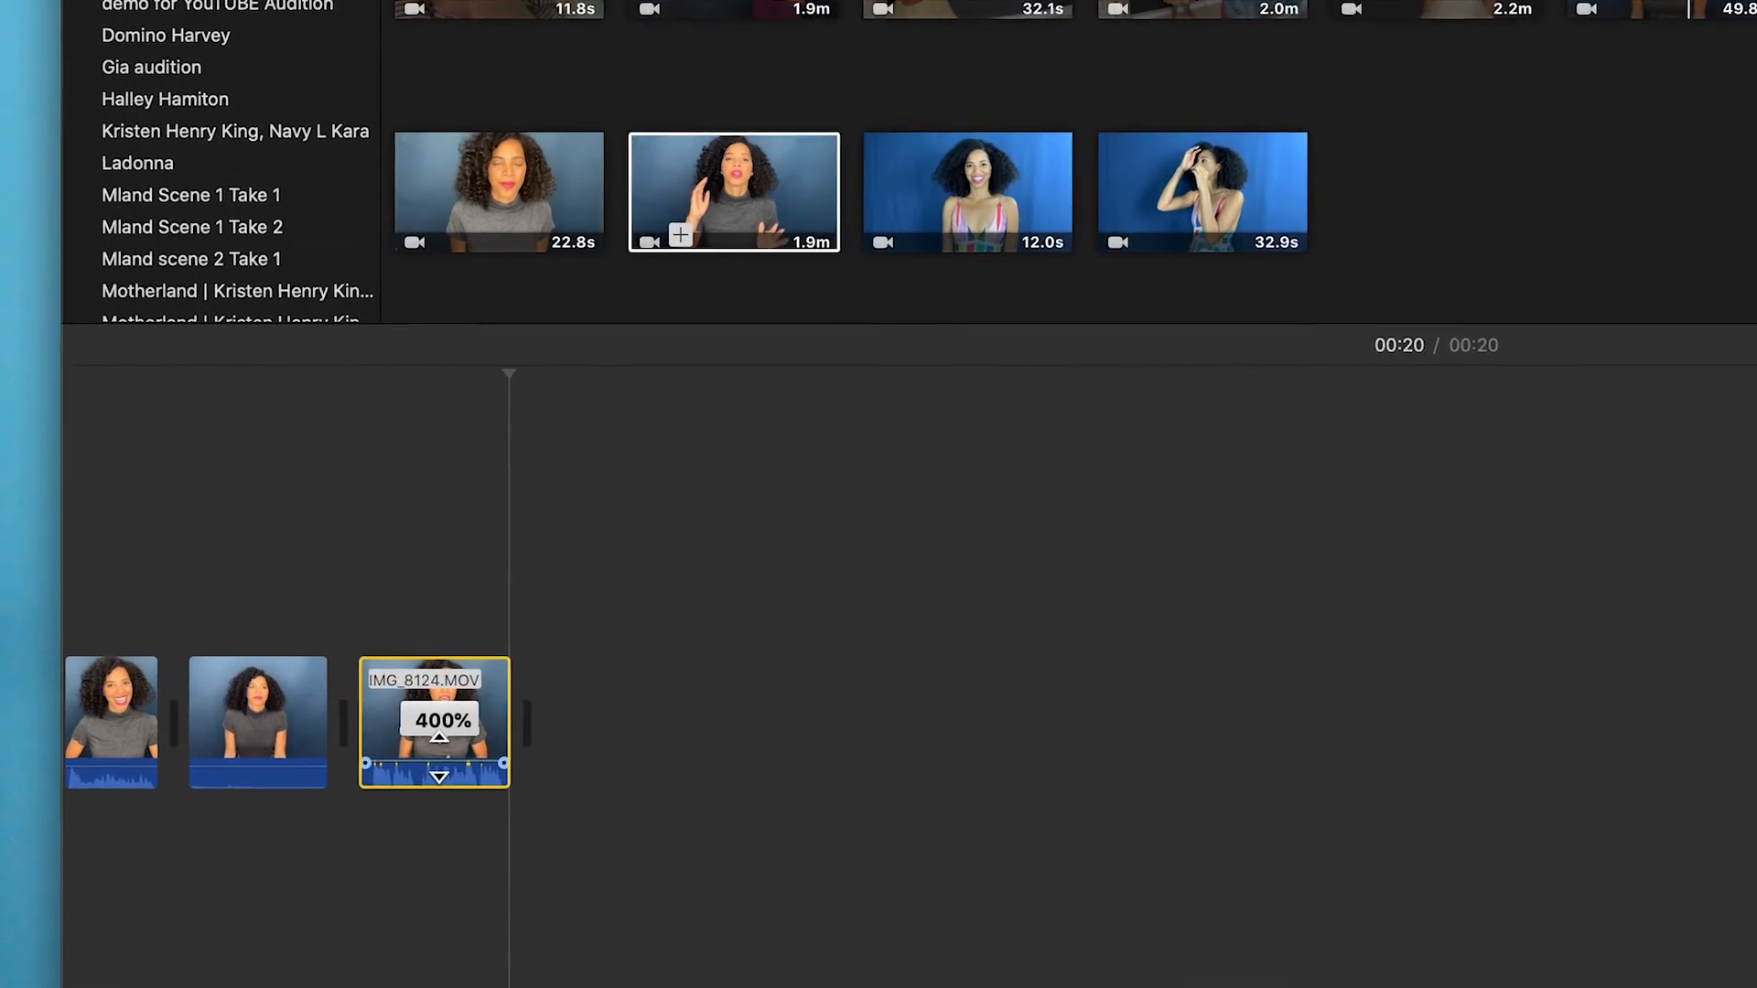
Set the last clip's volume to about 282% and play it back.
left_click_drag(439, 758, 493, 753)
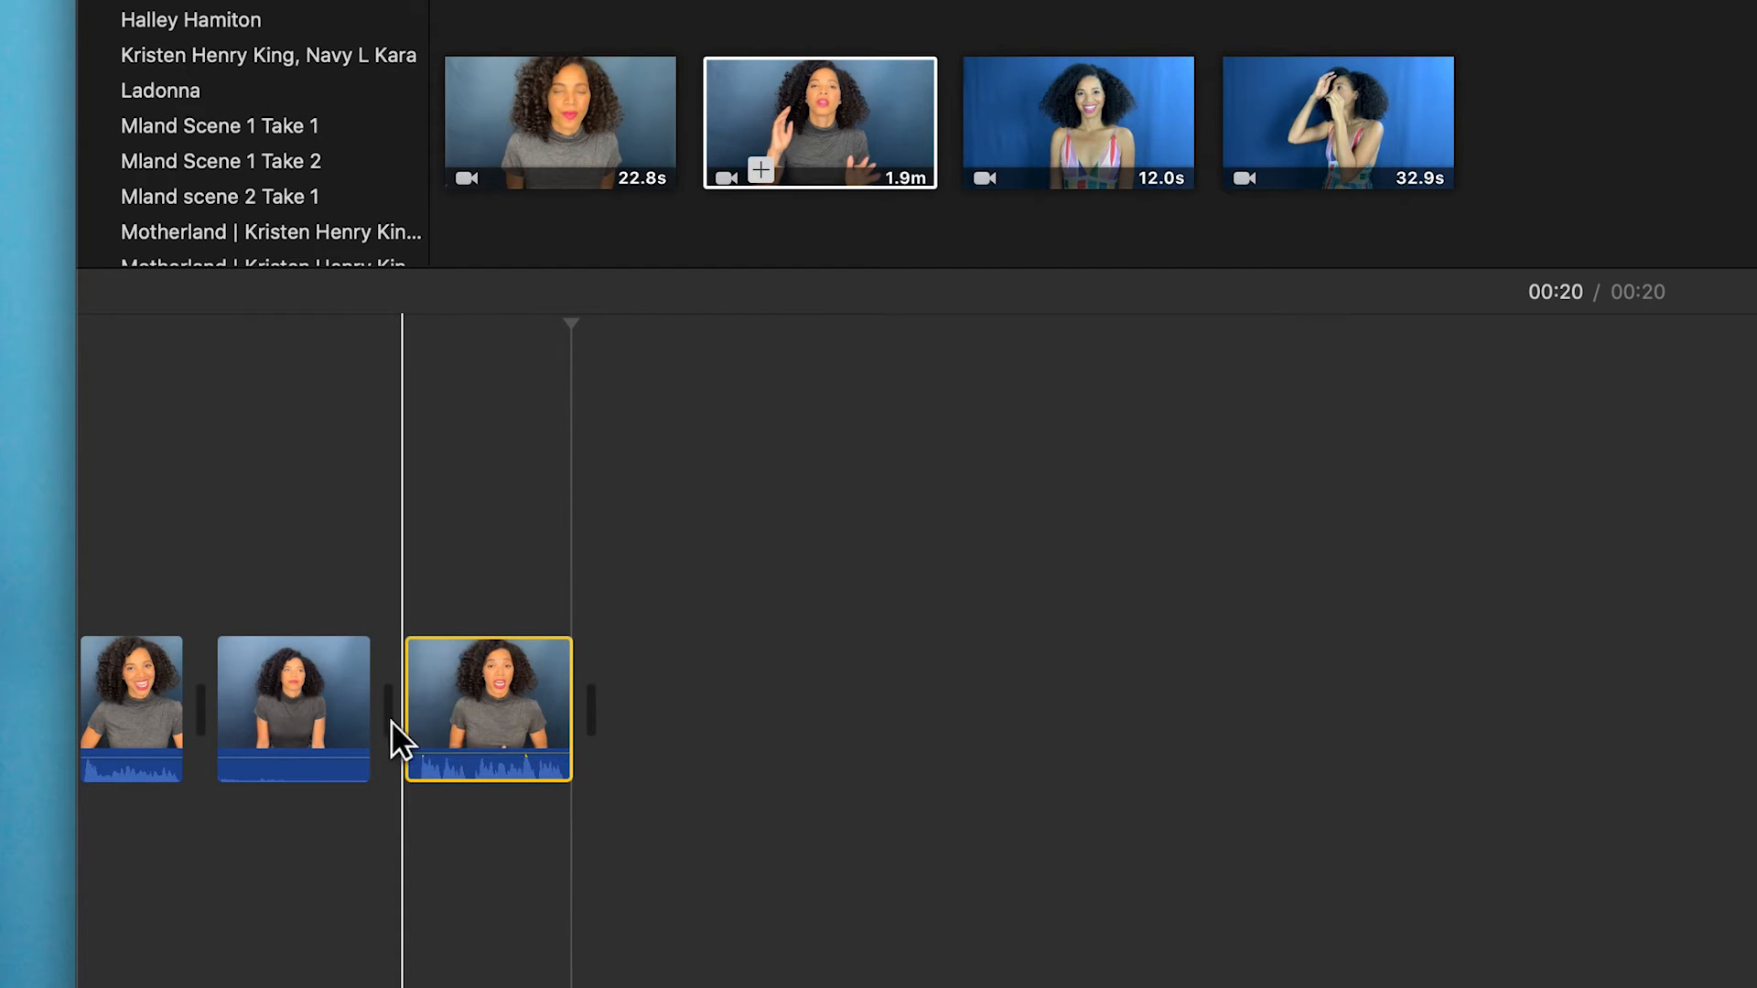
key("space")
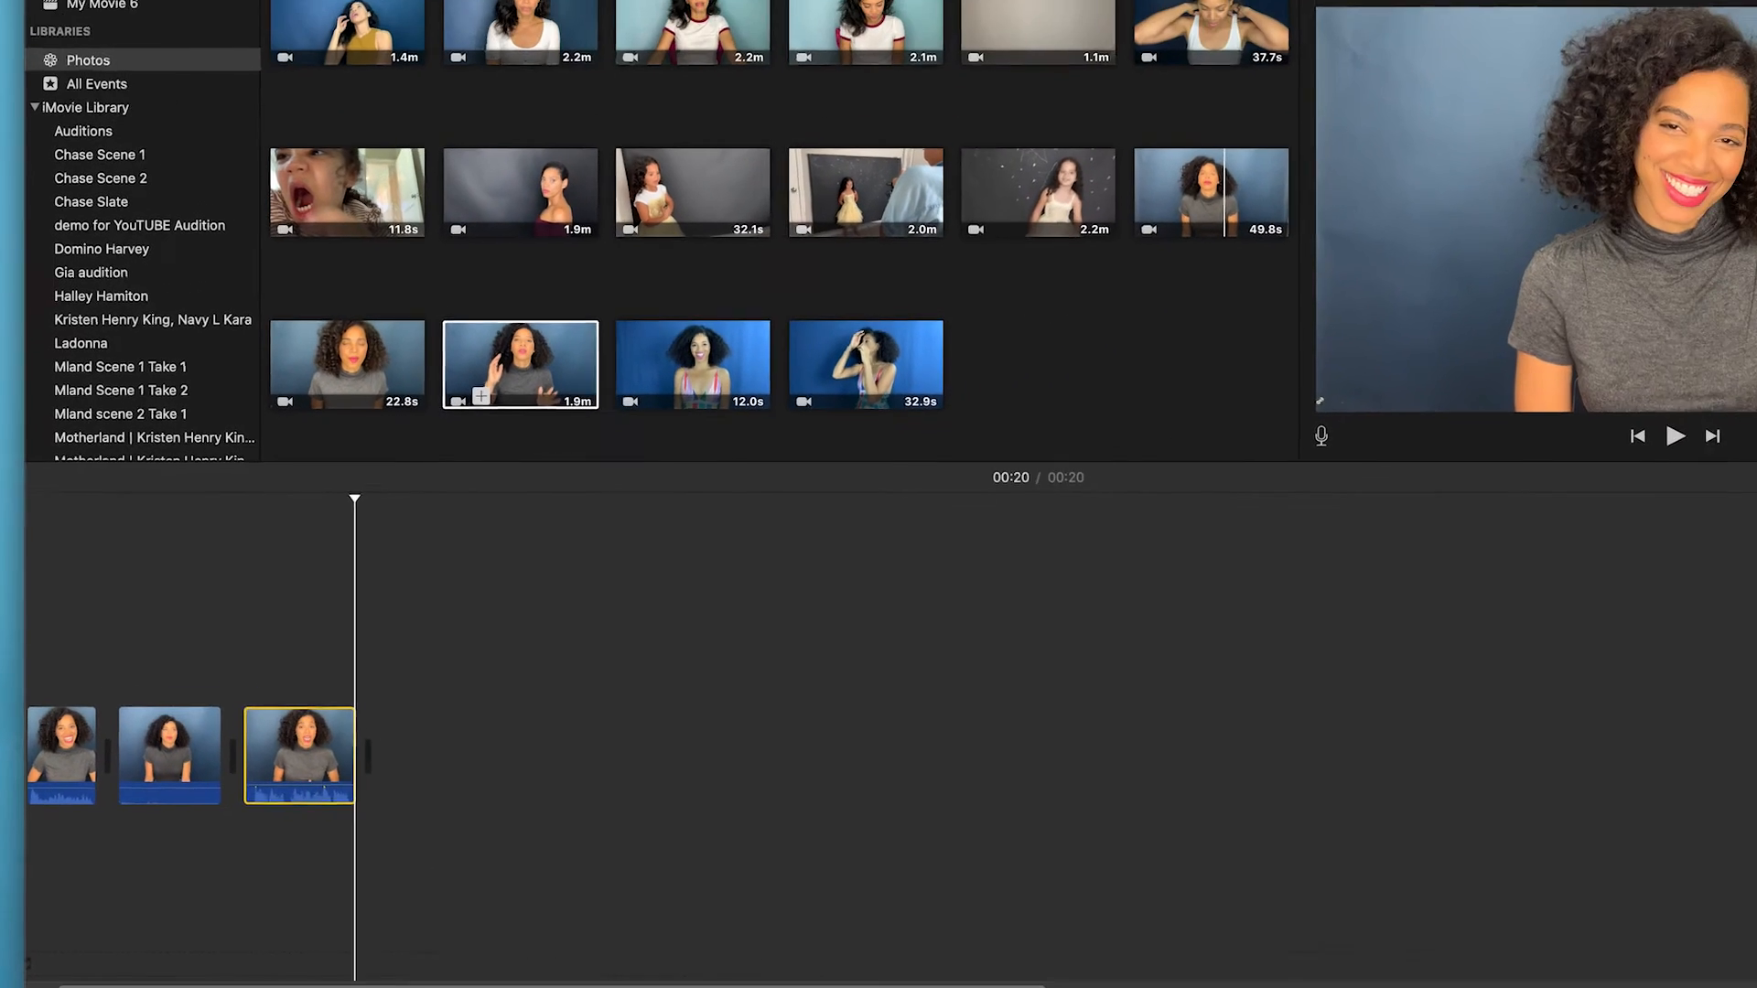
Apply the Voice Enhance equalizer preset to the last clip and listen to it.
left_click(1653, 102)
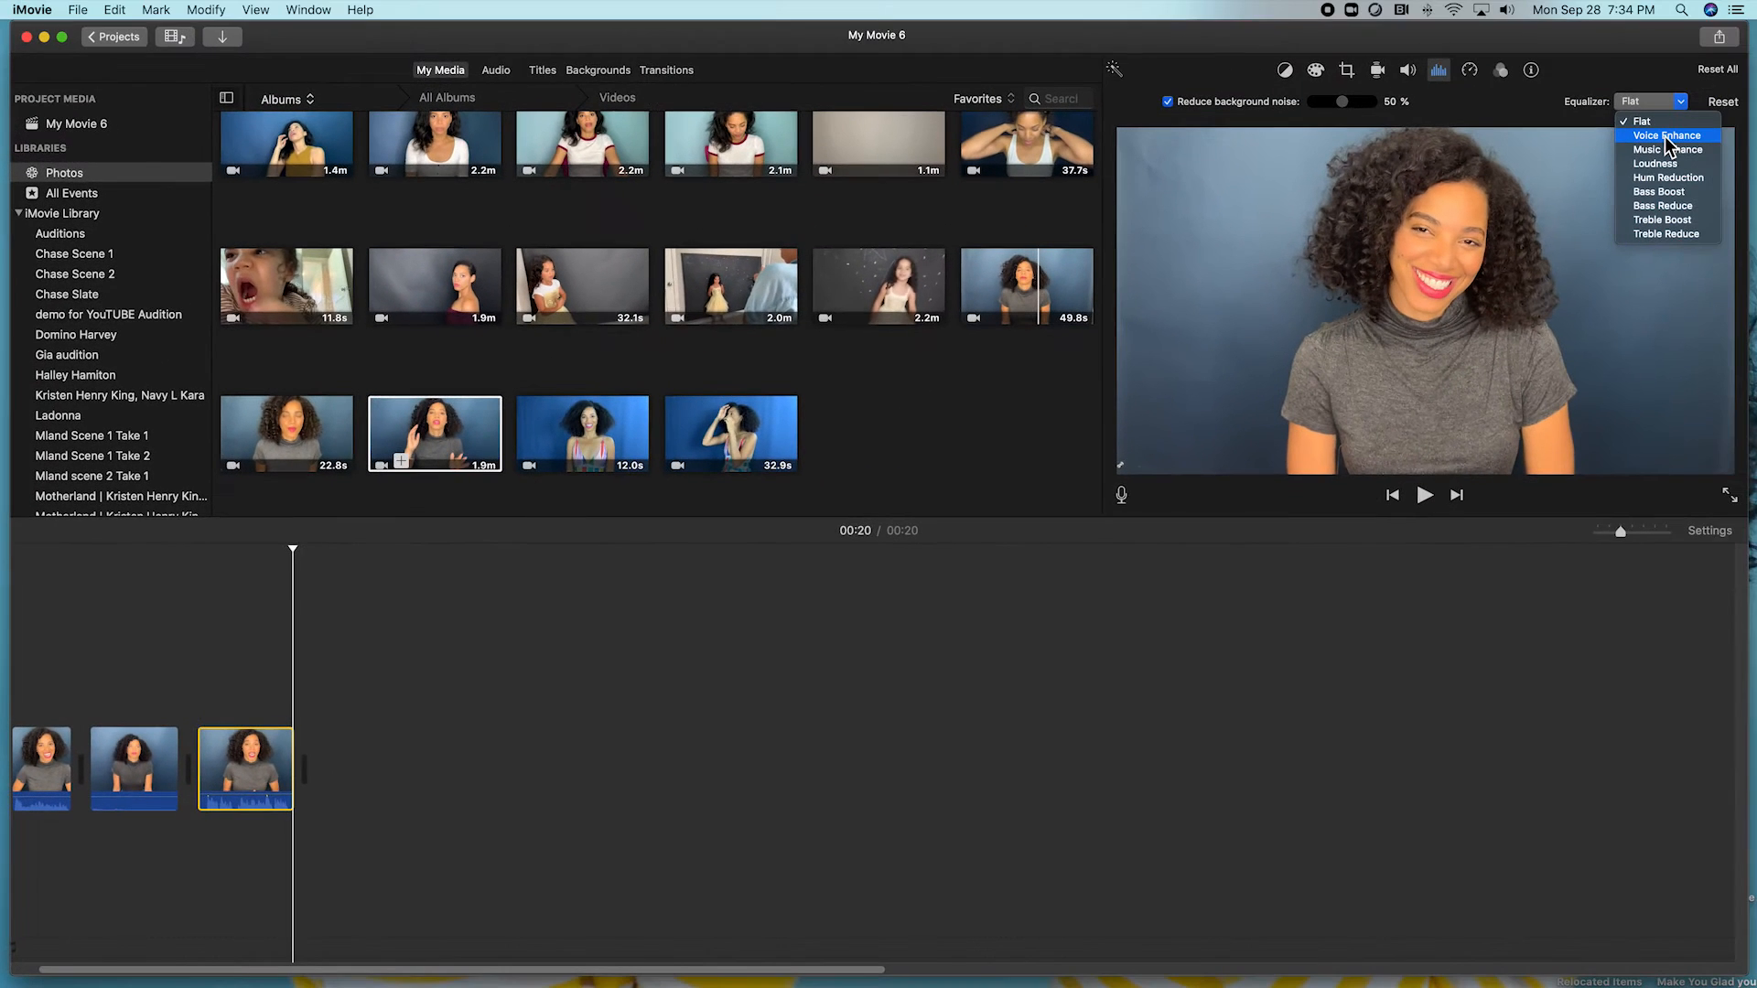
left_click(1666, 135)
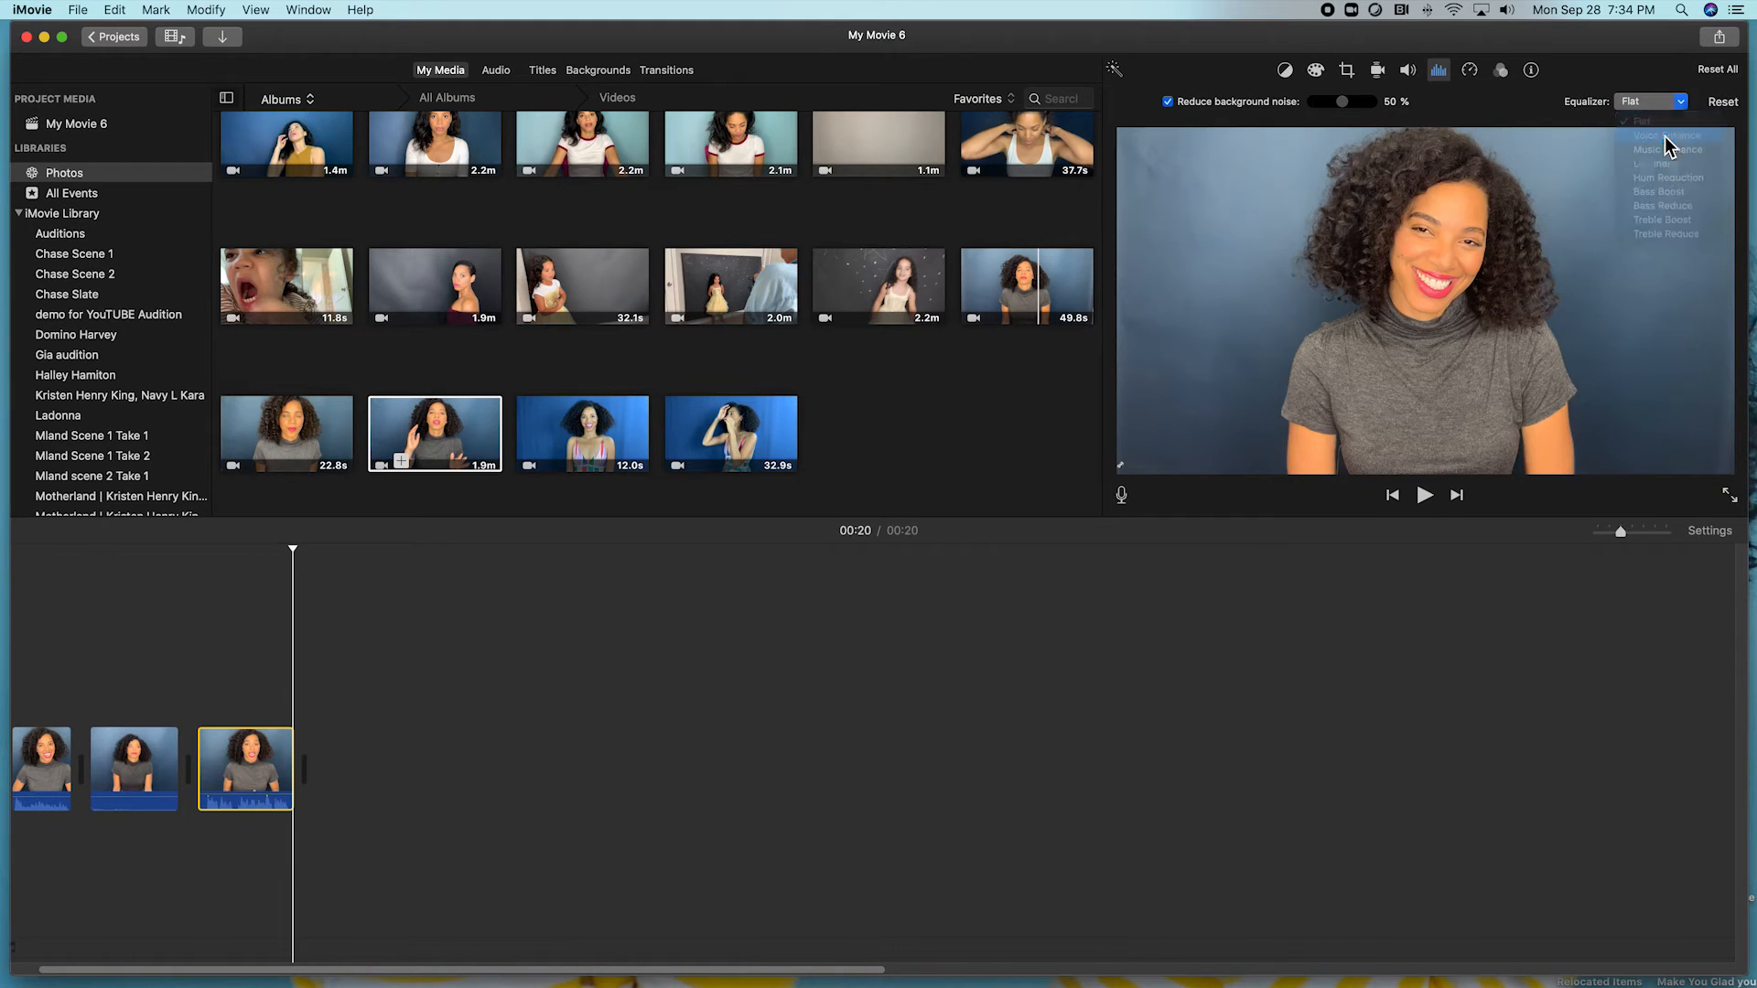
key("space")
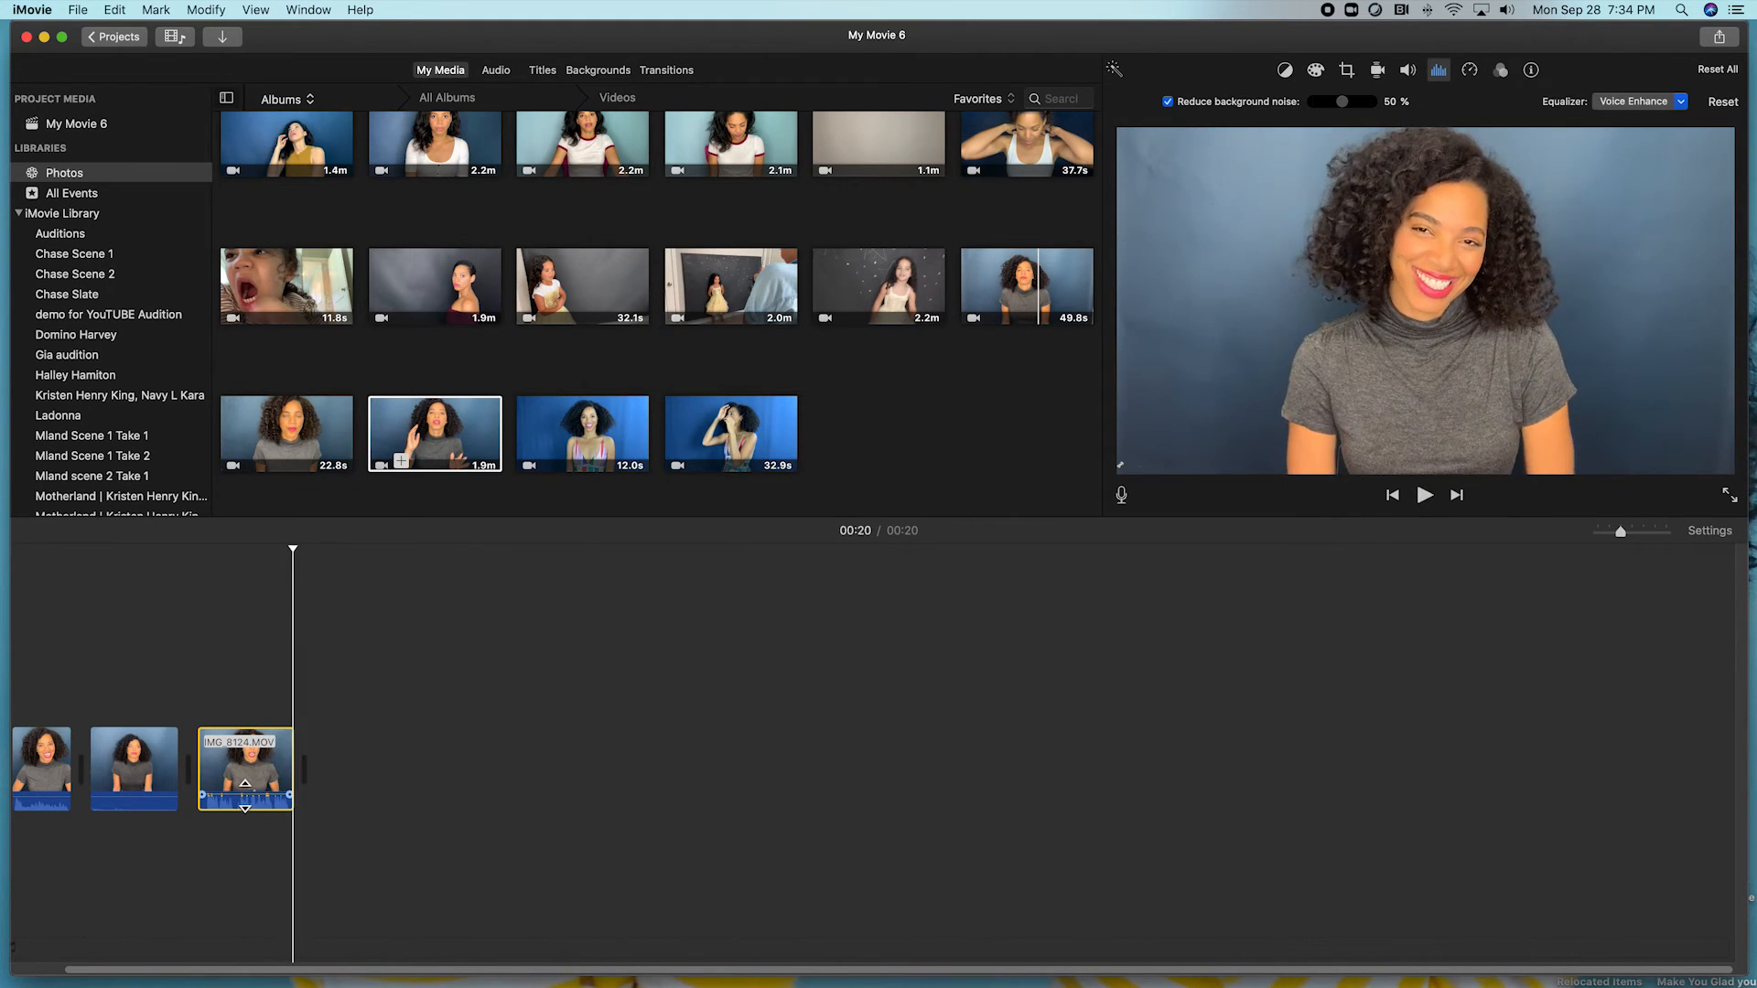
Lower the last clip's volume to 141% and replay the movie to check it.
left_click(246, 796)
left_click_drag(244, 784, 246, 786)
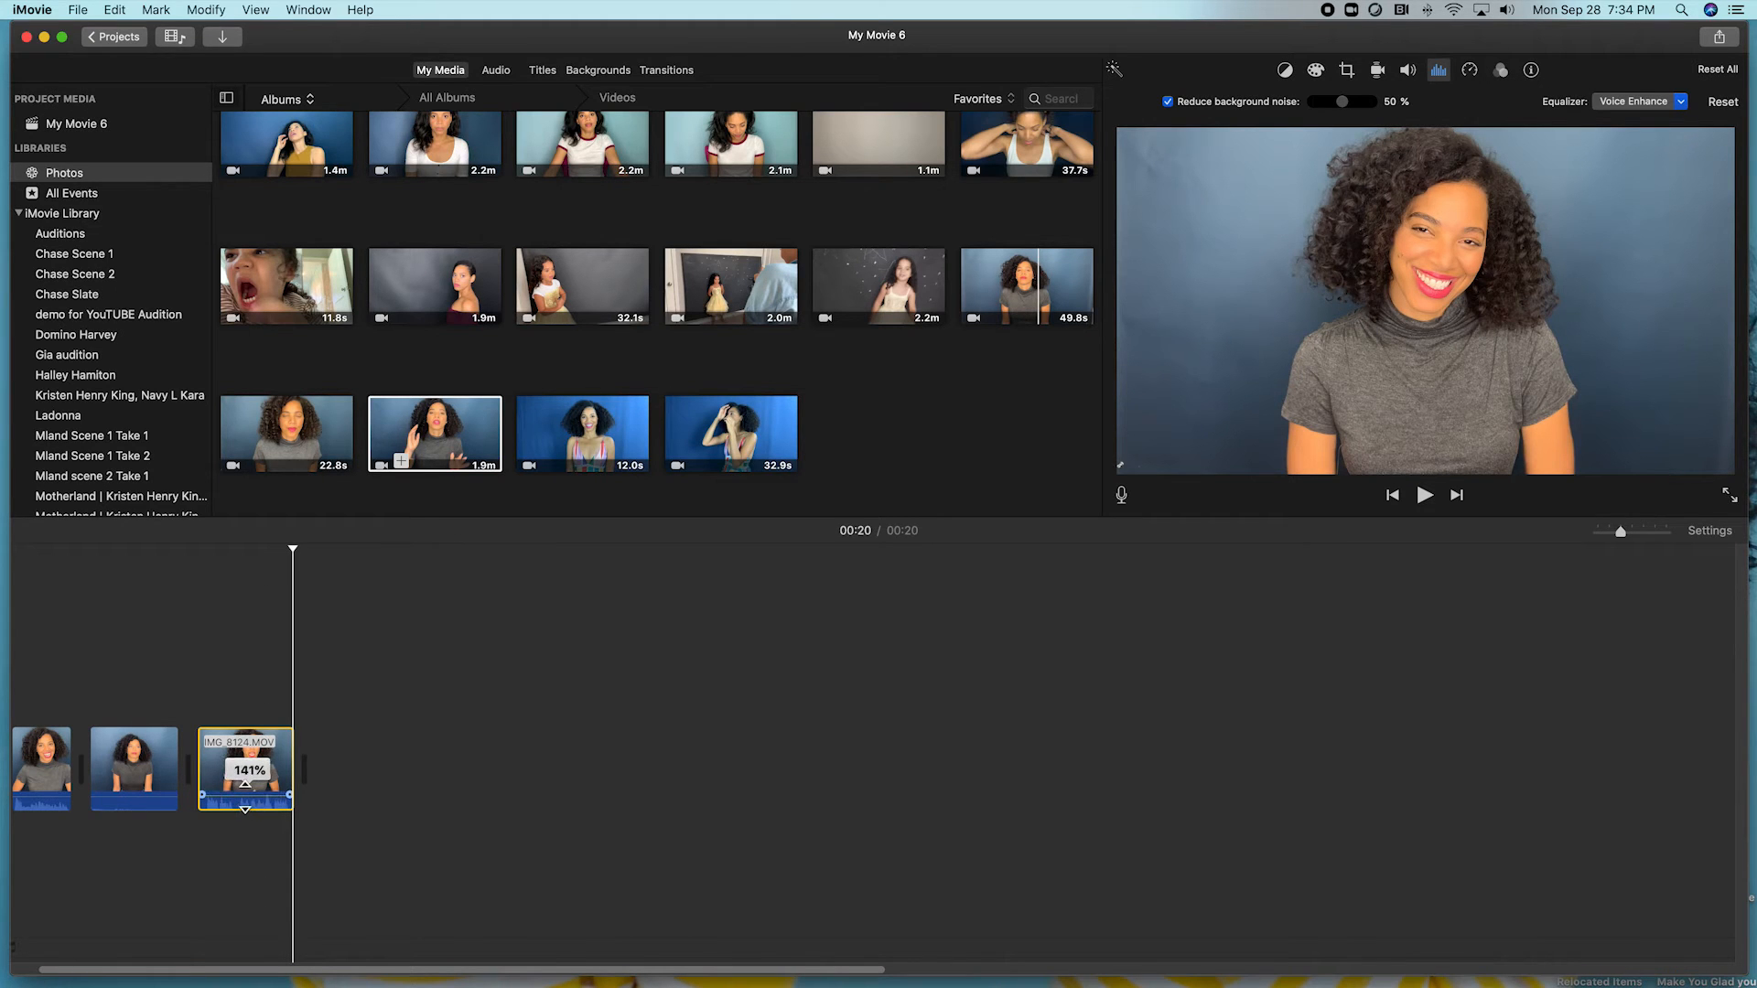
key("space")
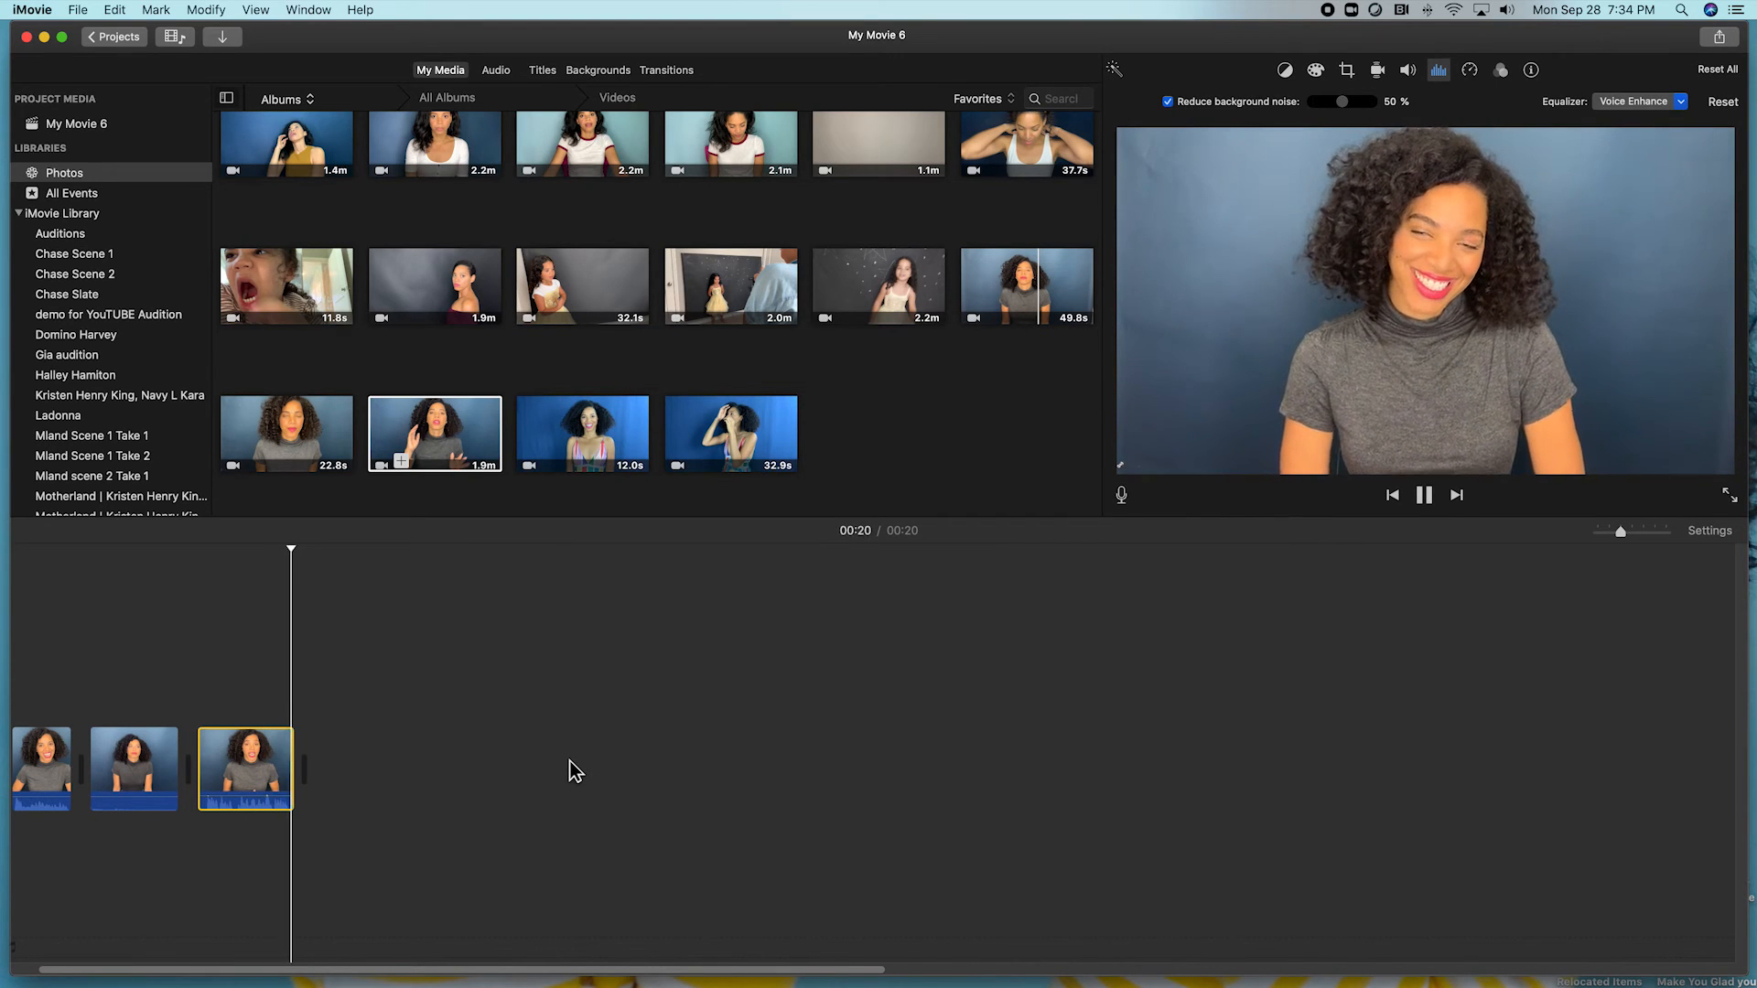
key("space")
left_click(41, 769)
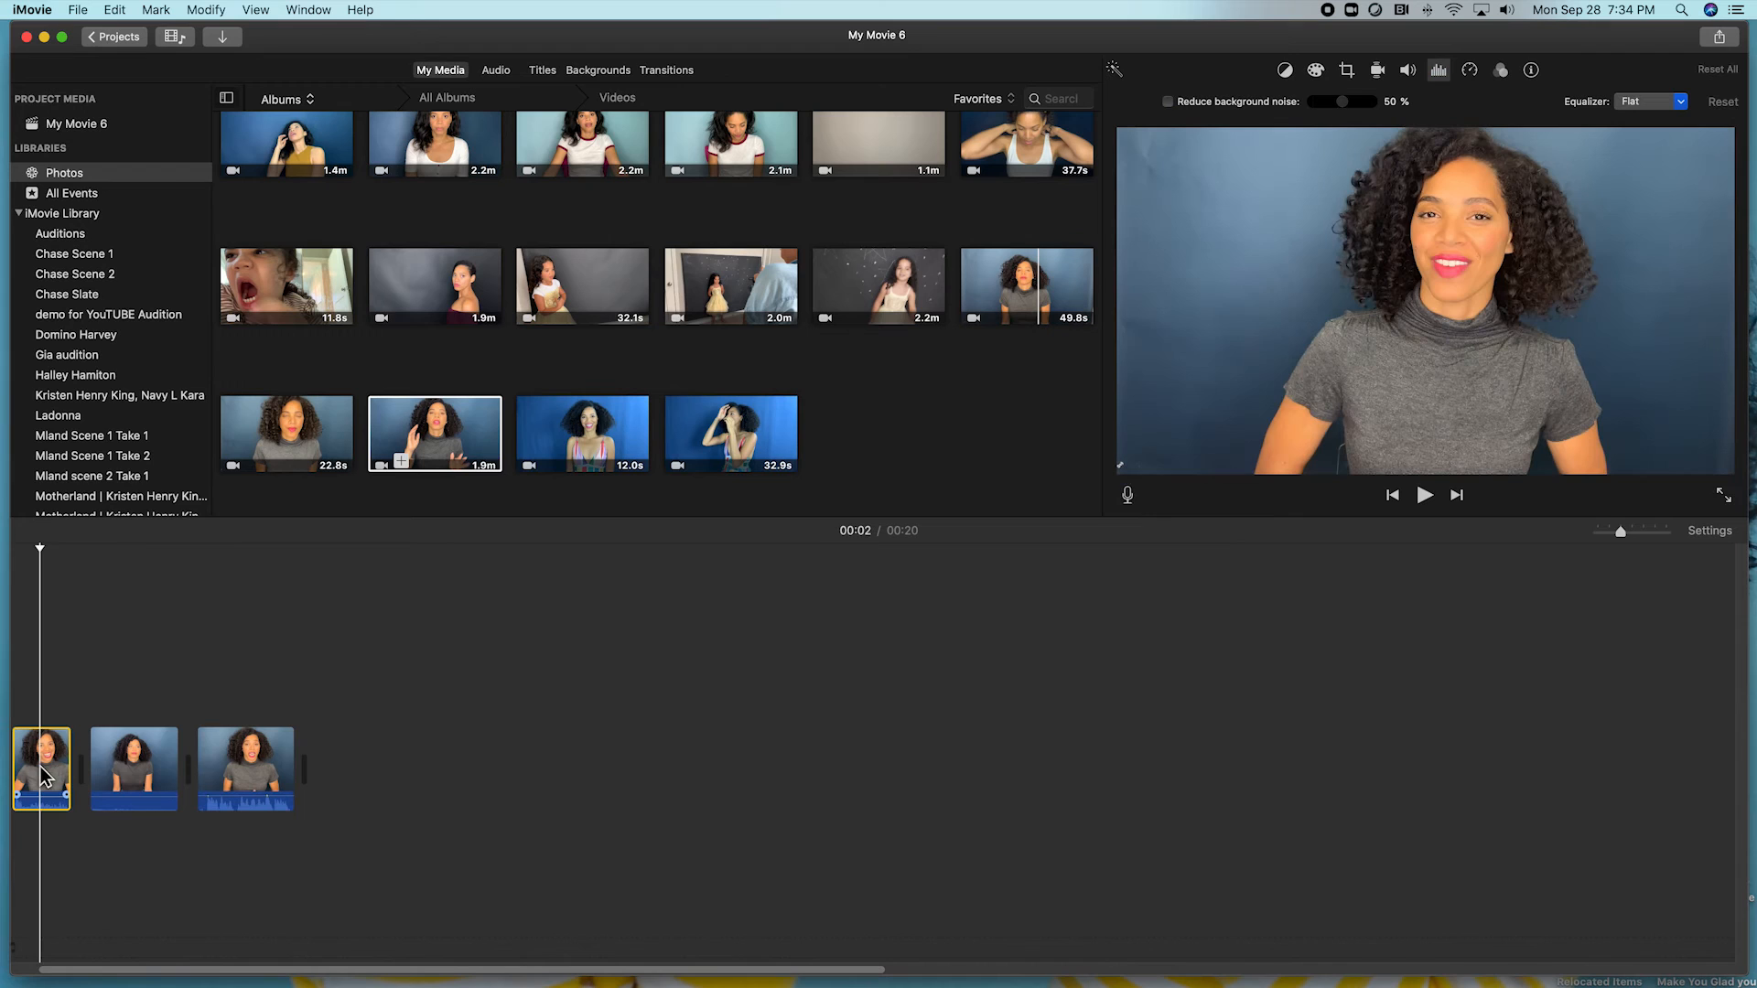
Enable background noise reduction and the Voice Enhance equalizer on the first clip, then play back.
left_click(1168, 101)
left_click(1682, 101)
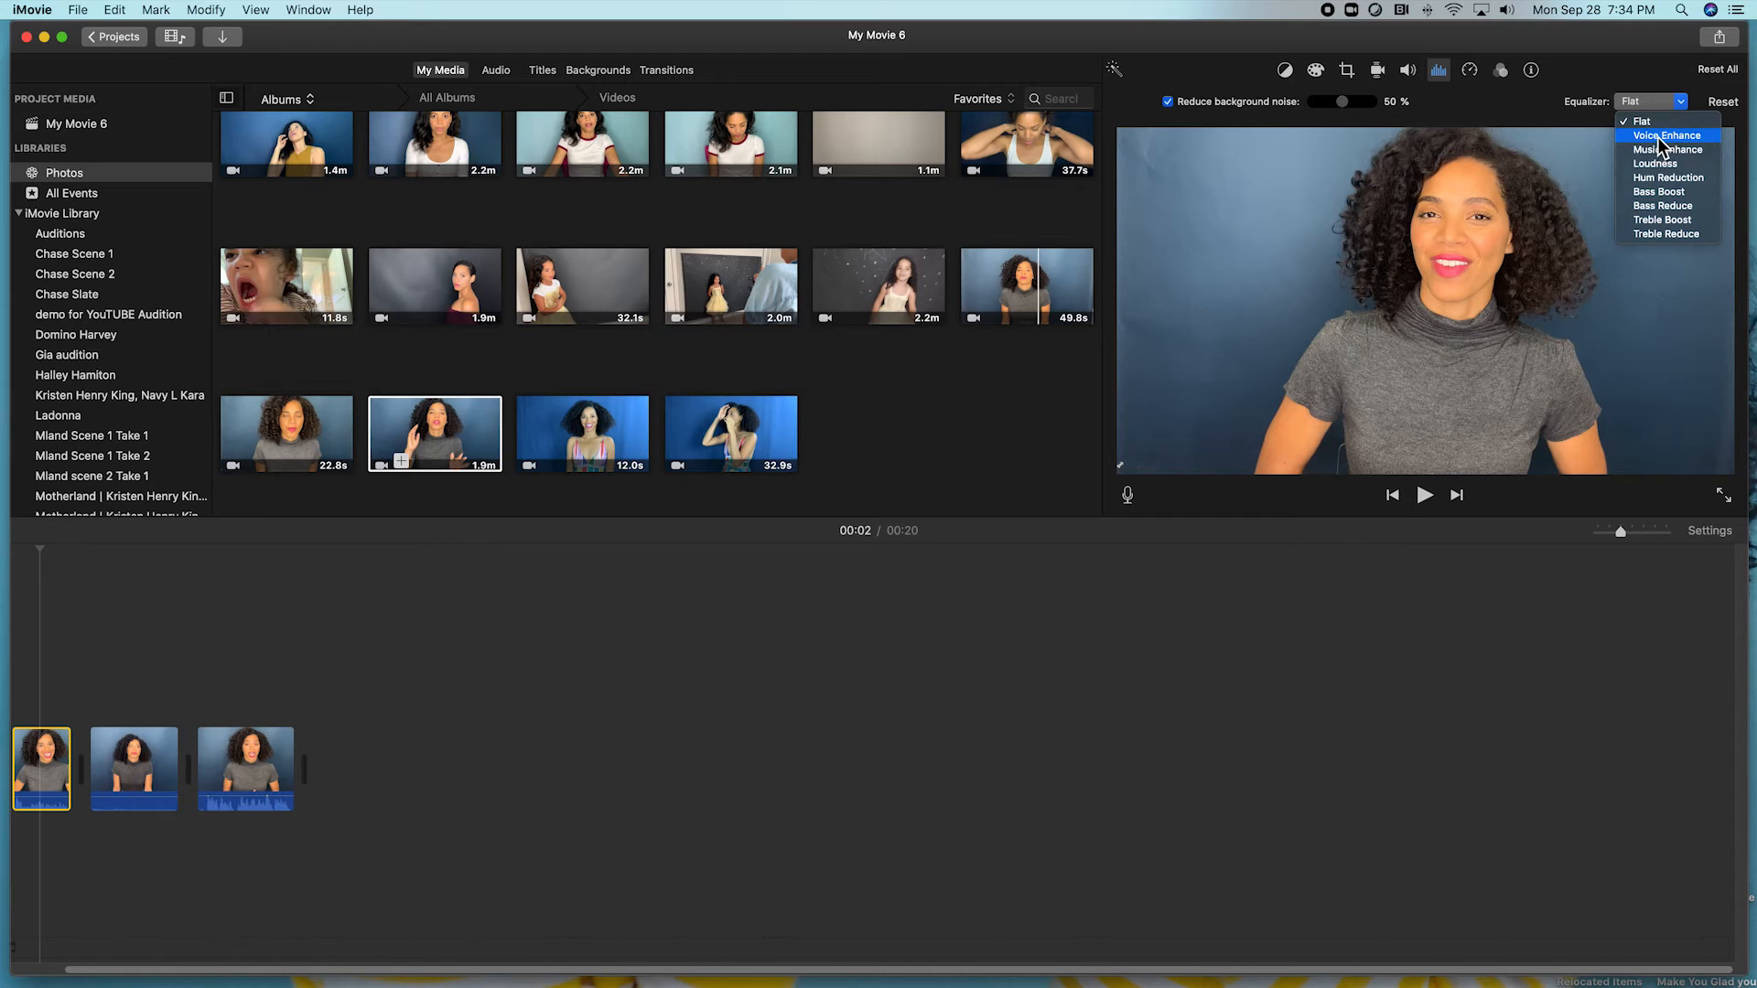
left_click(1656, 135)
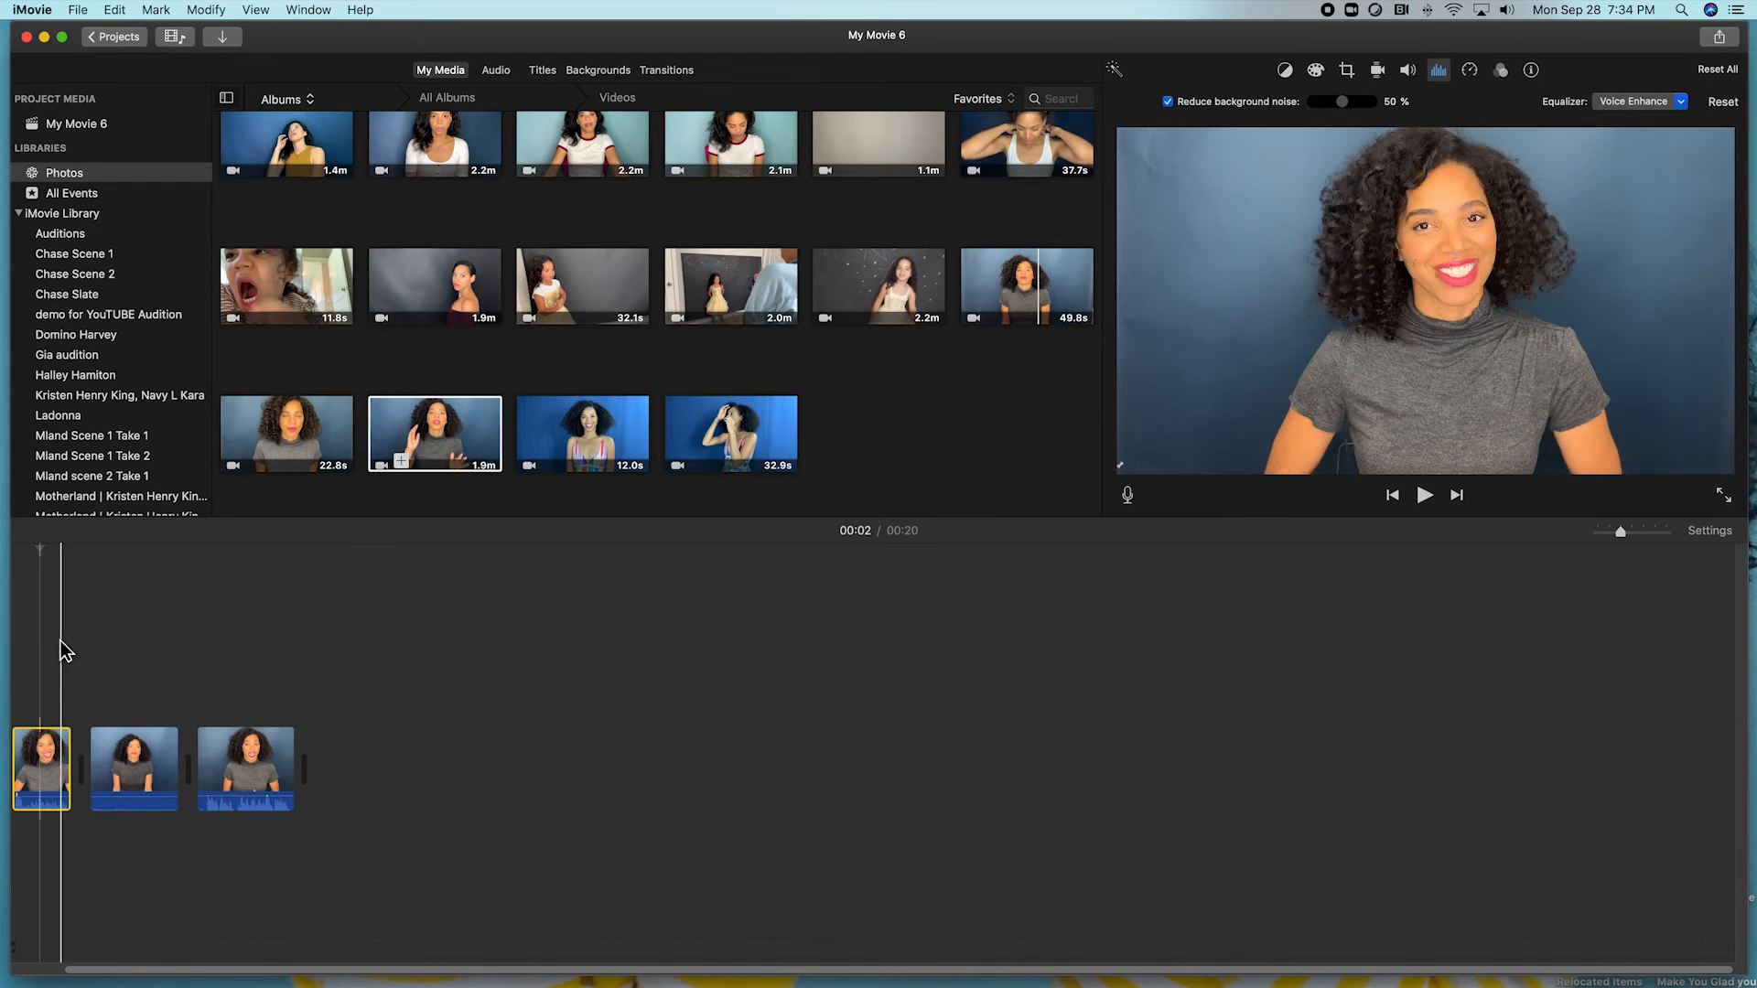
left_click(15, 644)
key("space")
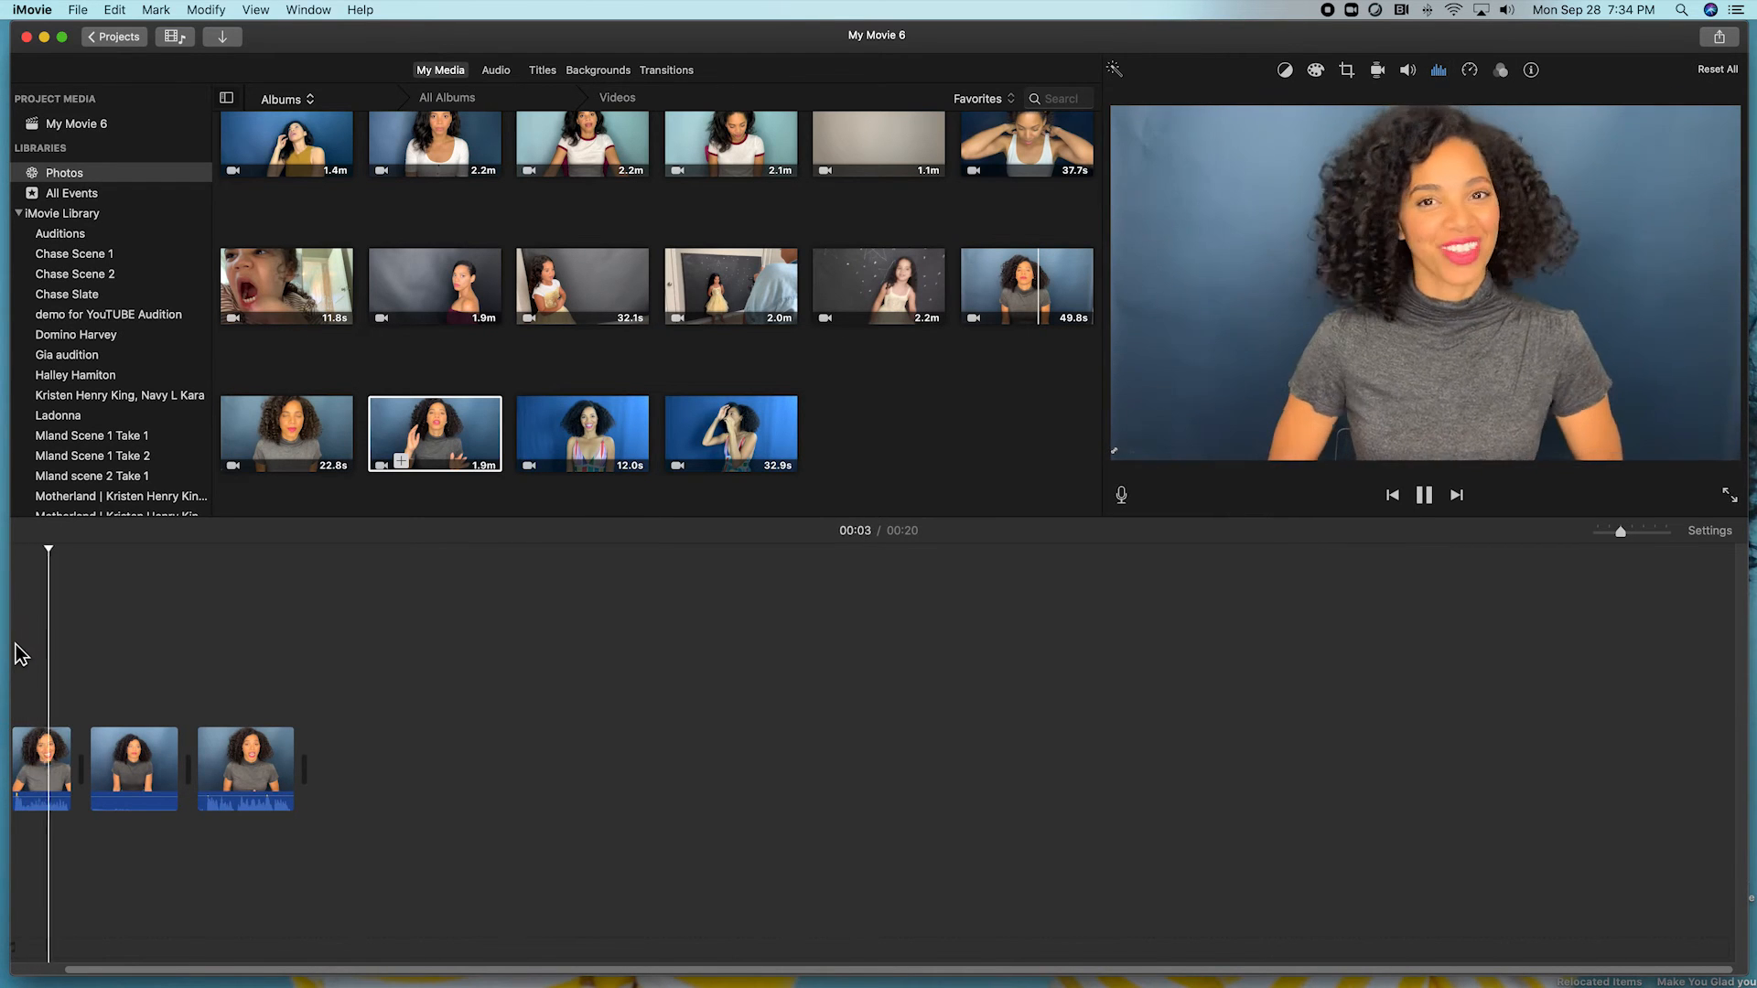
left_click(144, 762)
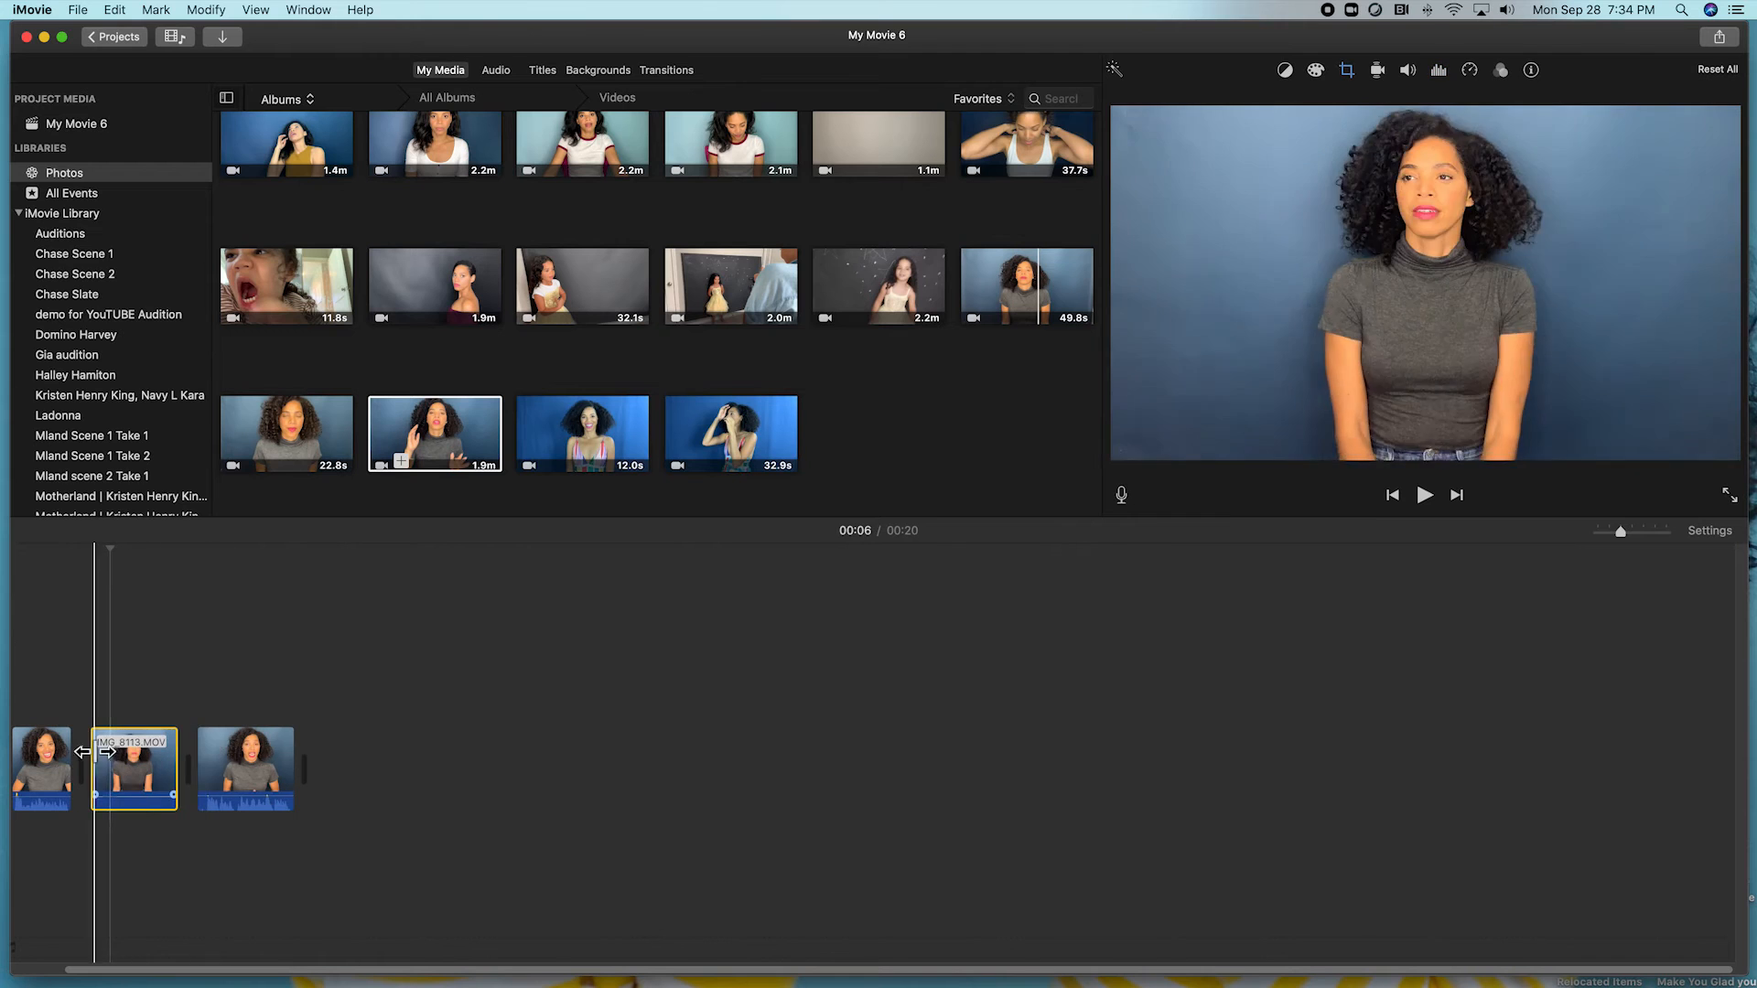
left_click(230, 761)
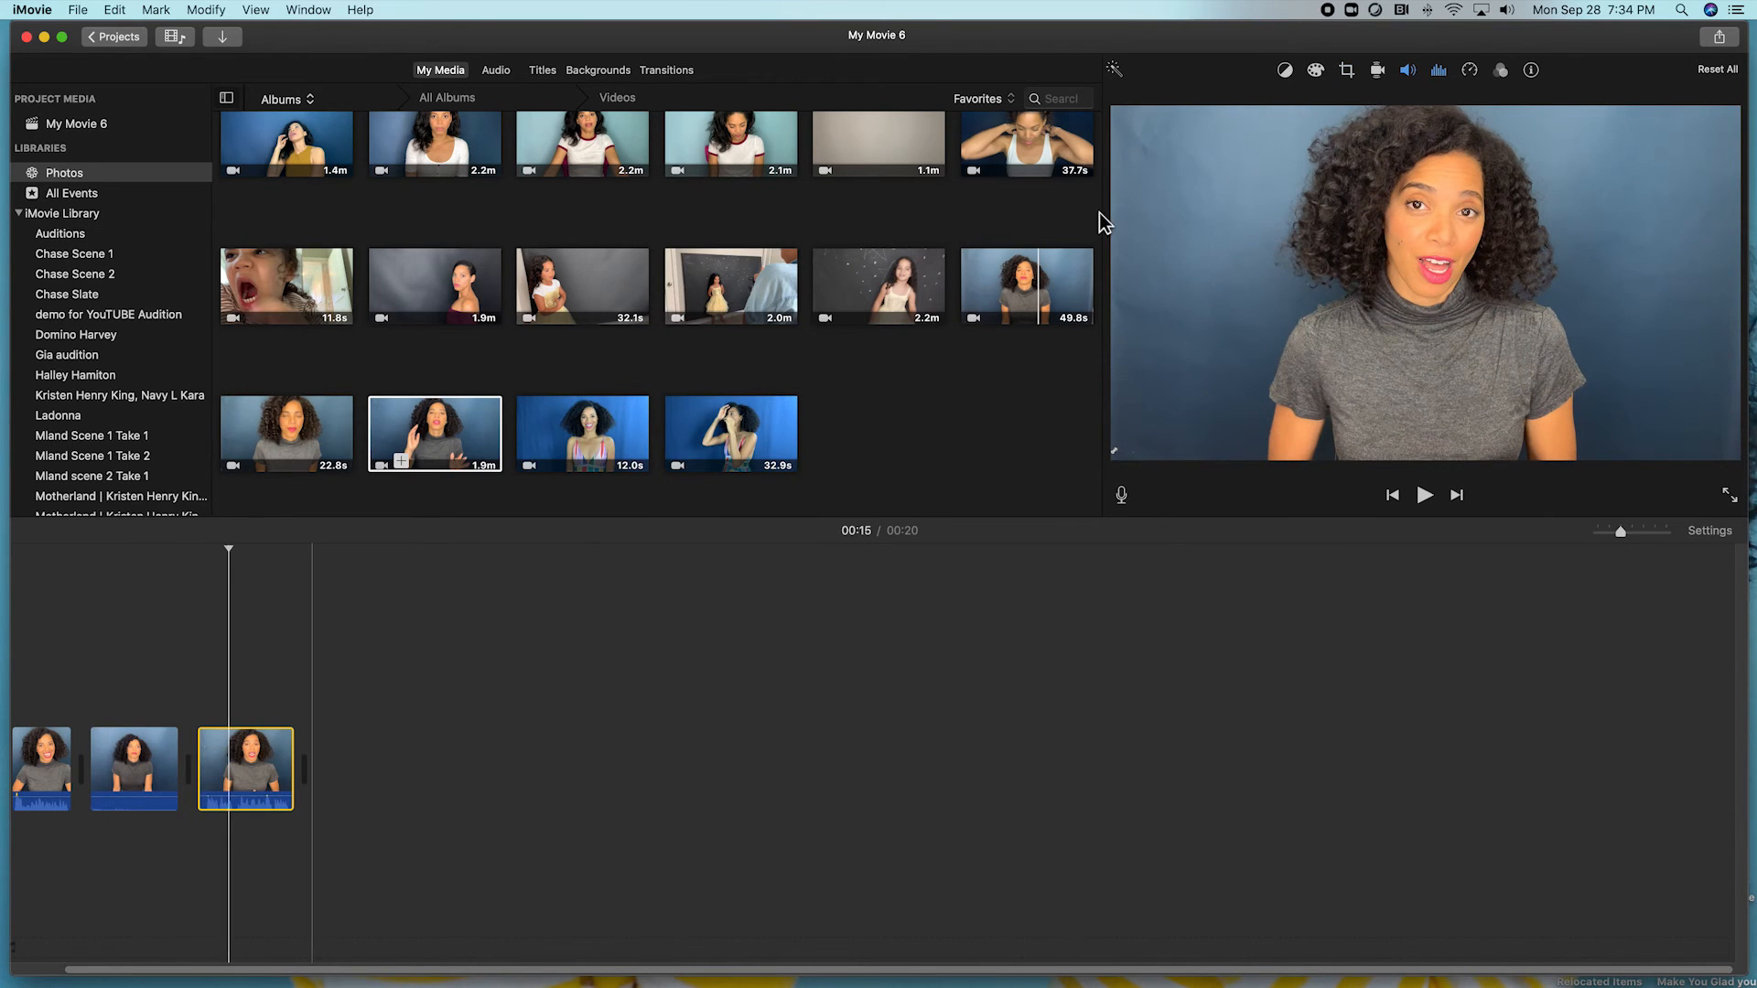
left_click(1113, 71)
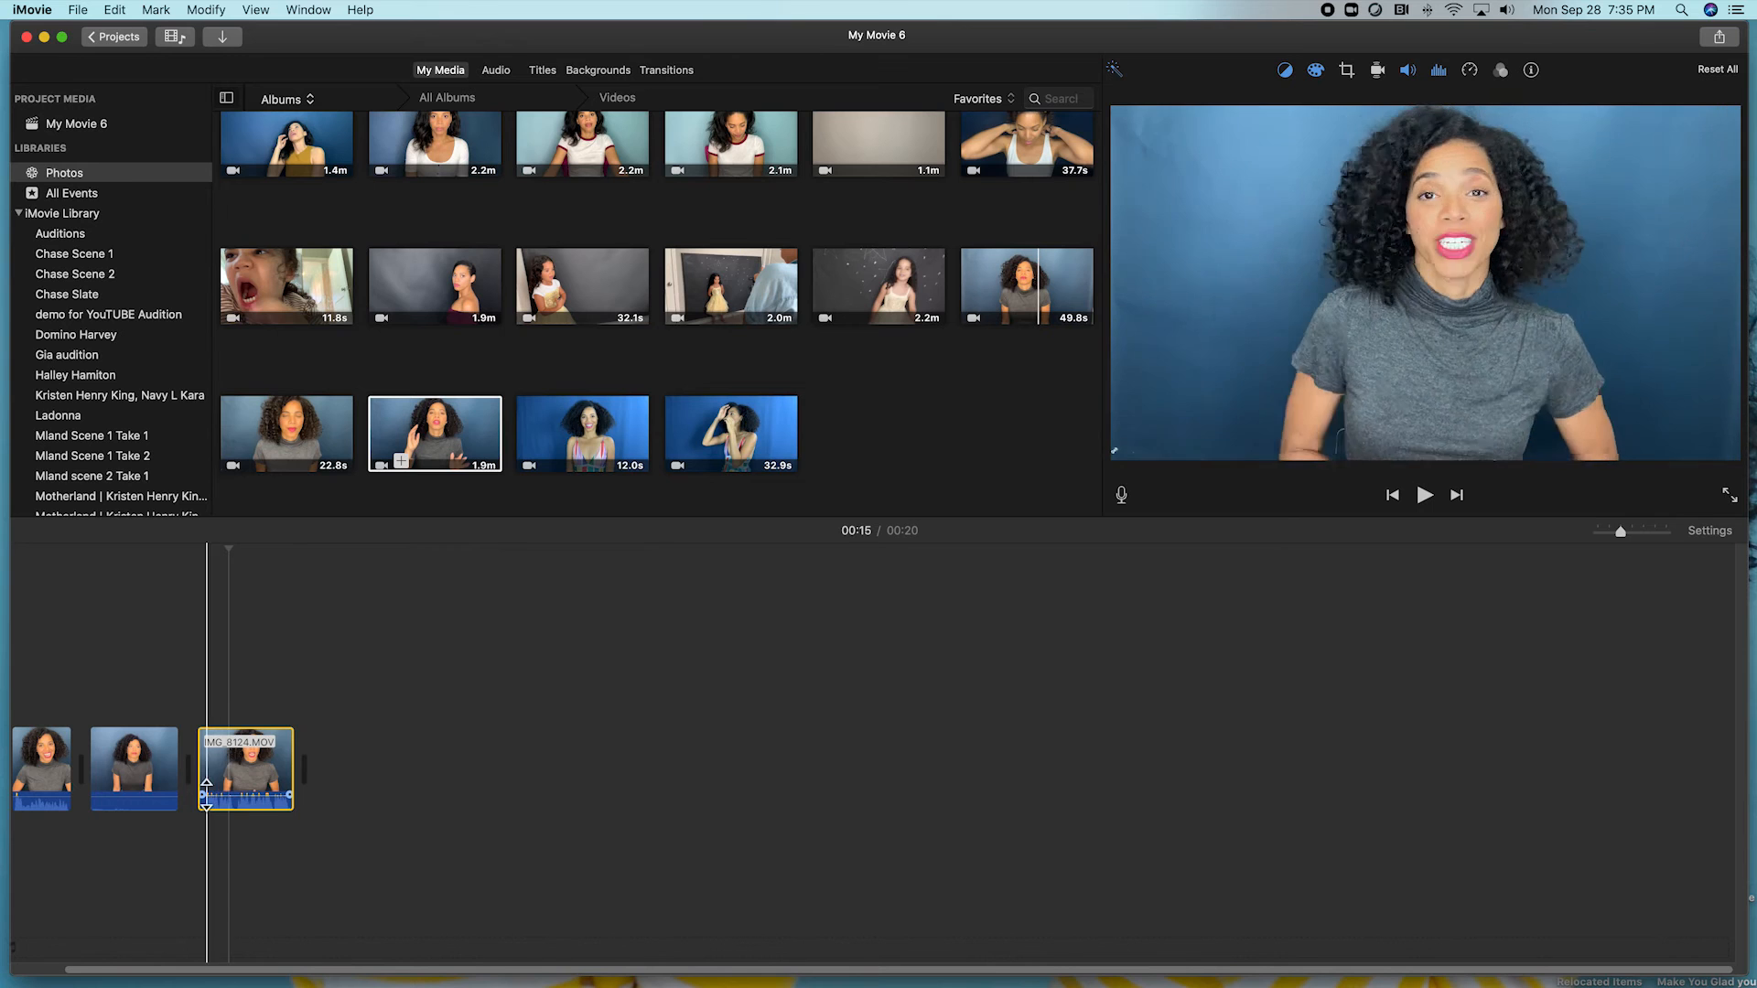
left_click(1115, 70)
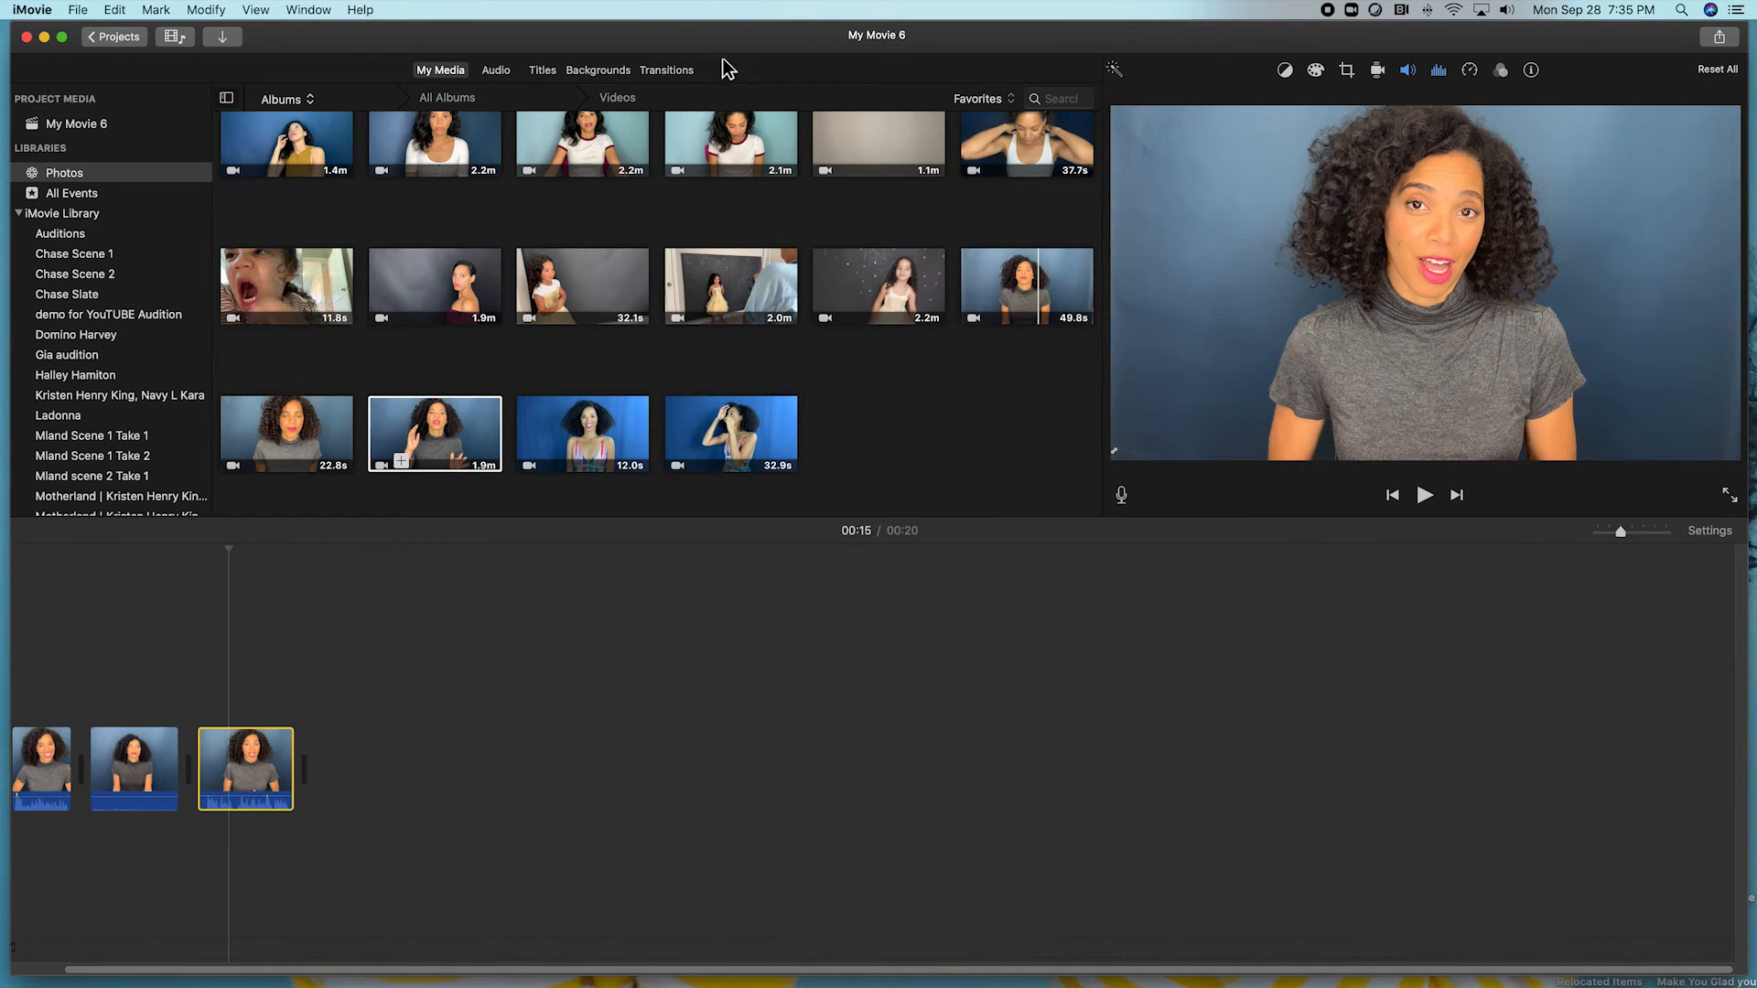
Place a Cross Dissolve transition between the first two clips and play it back.
left_click(678, 69)
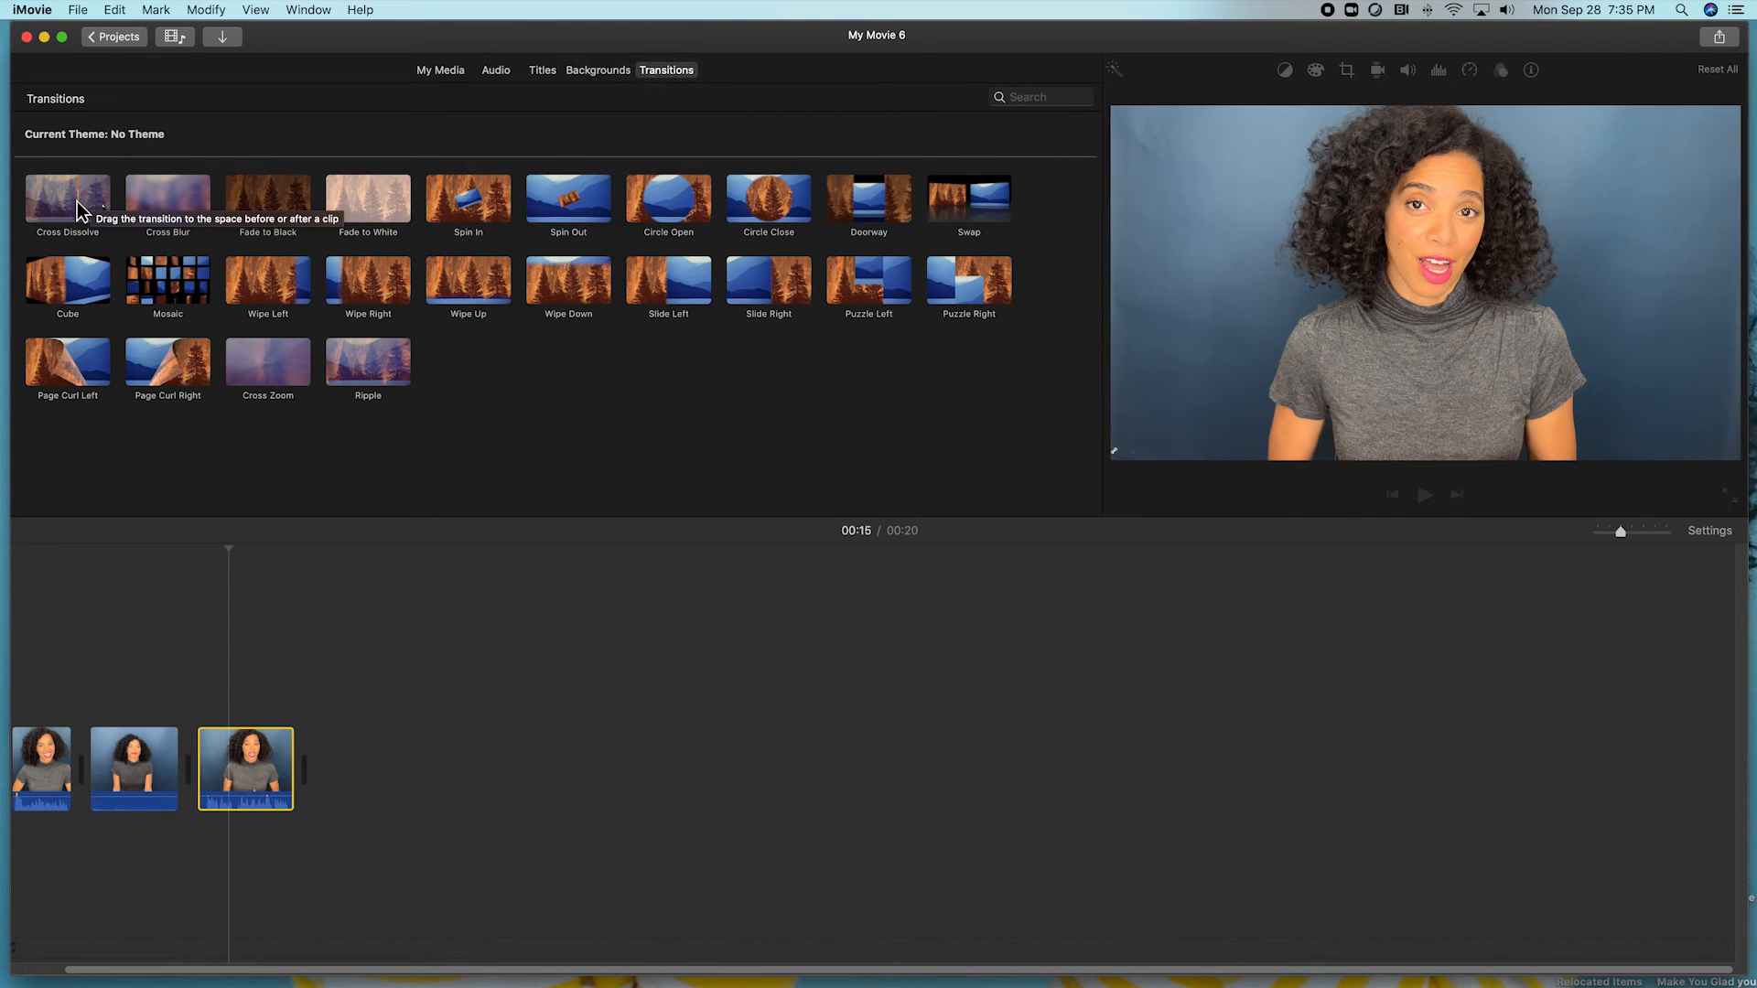
left_click(76, 201)
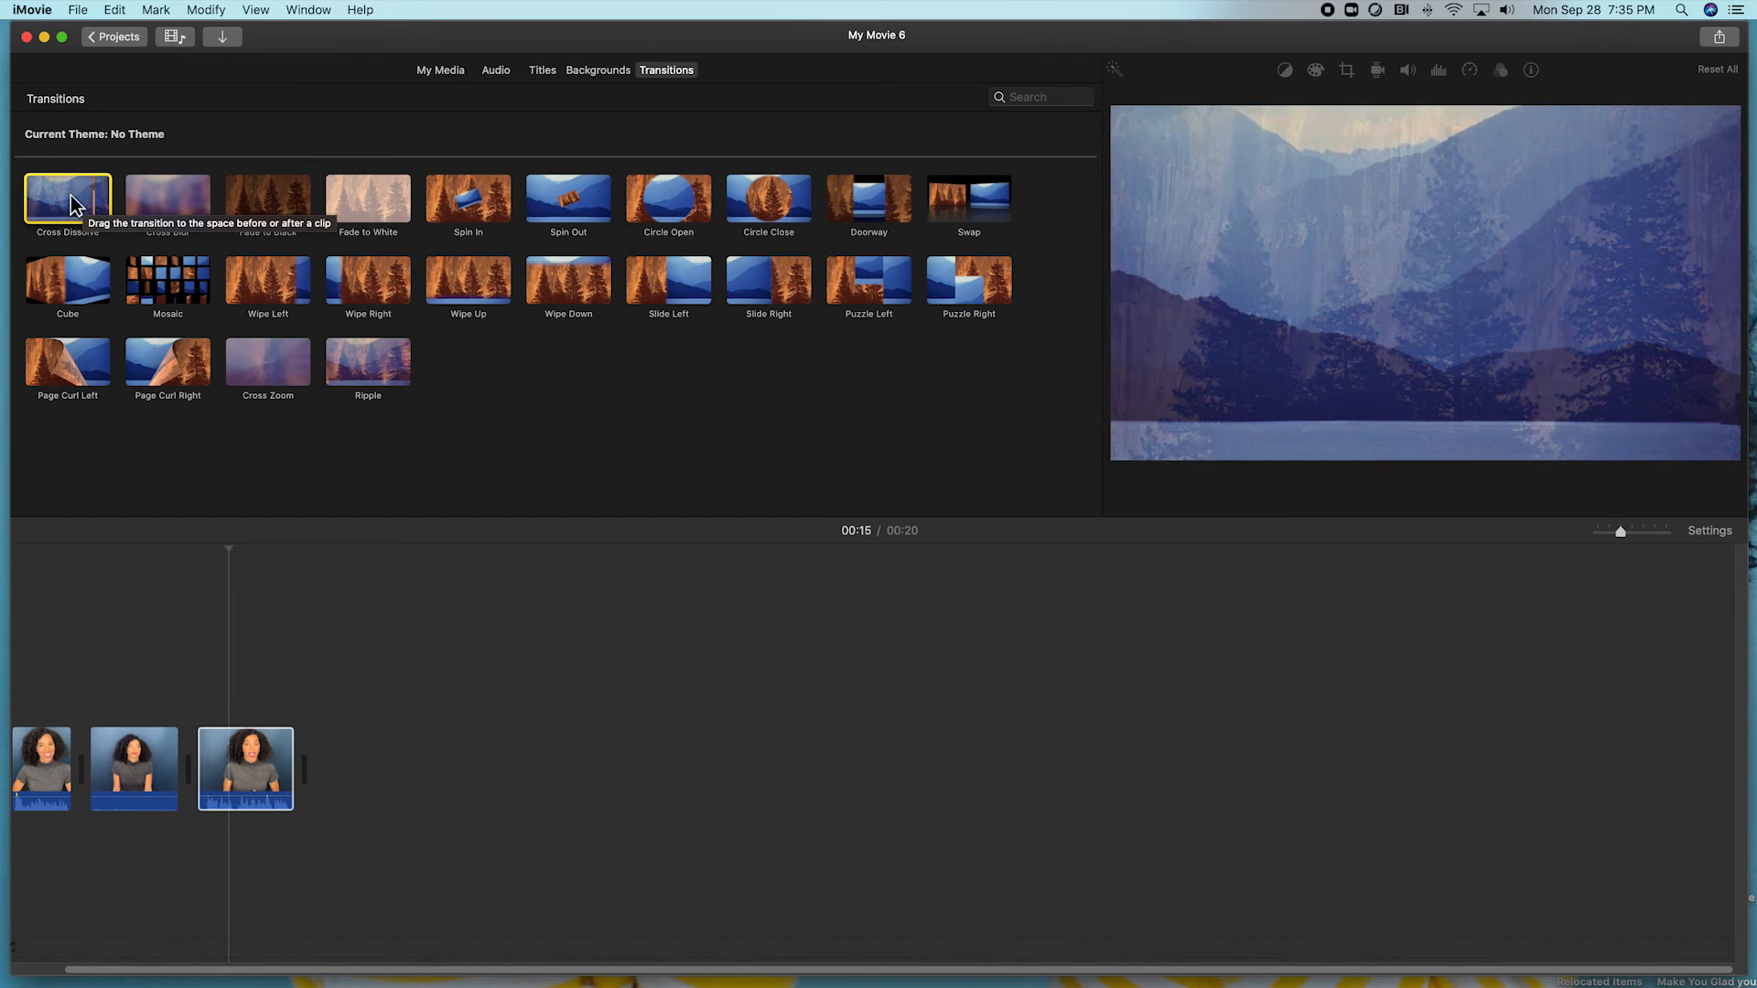
left_click_drag(70, 196, 41, 342)
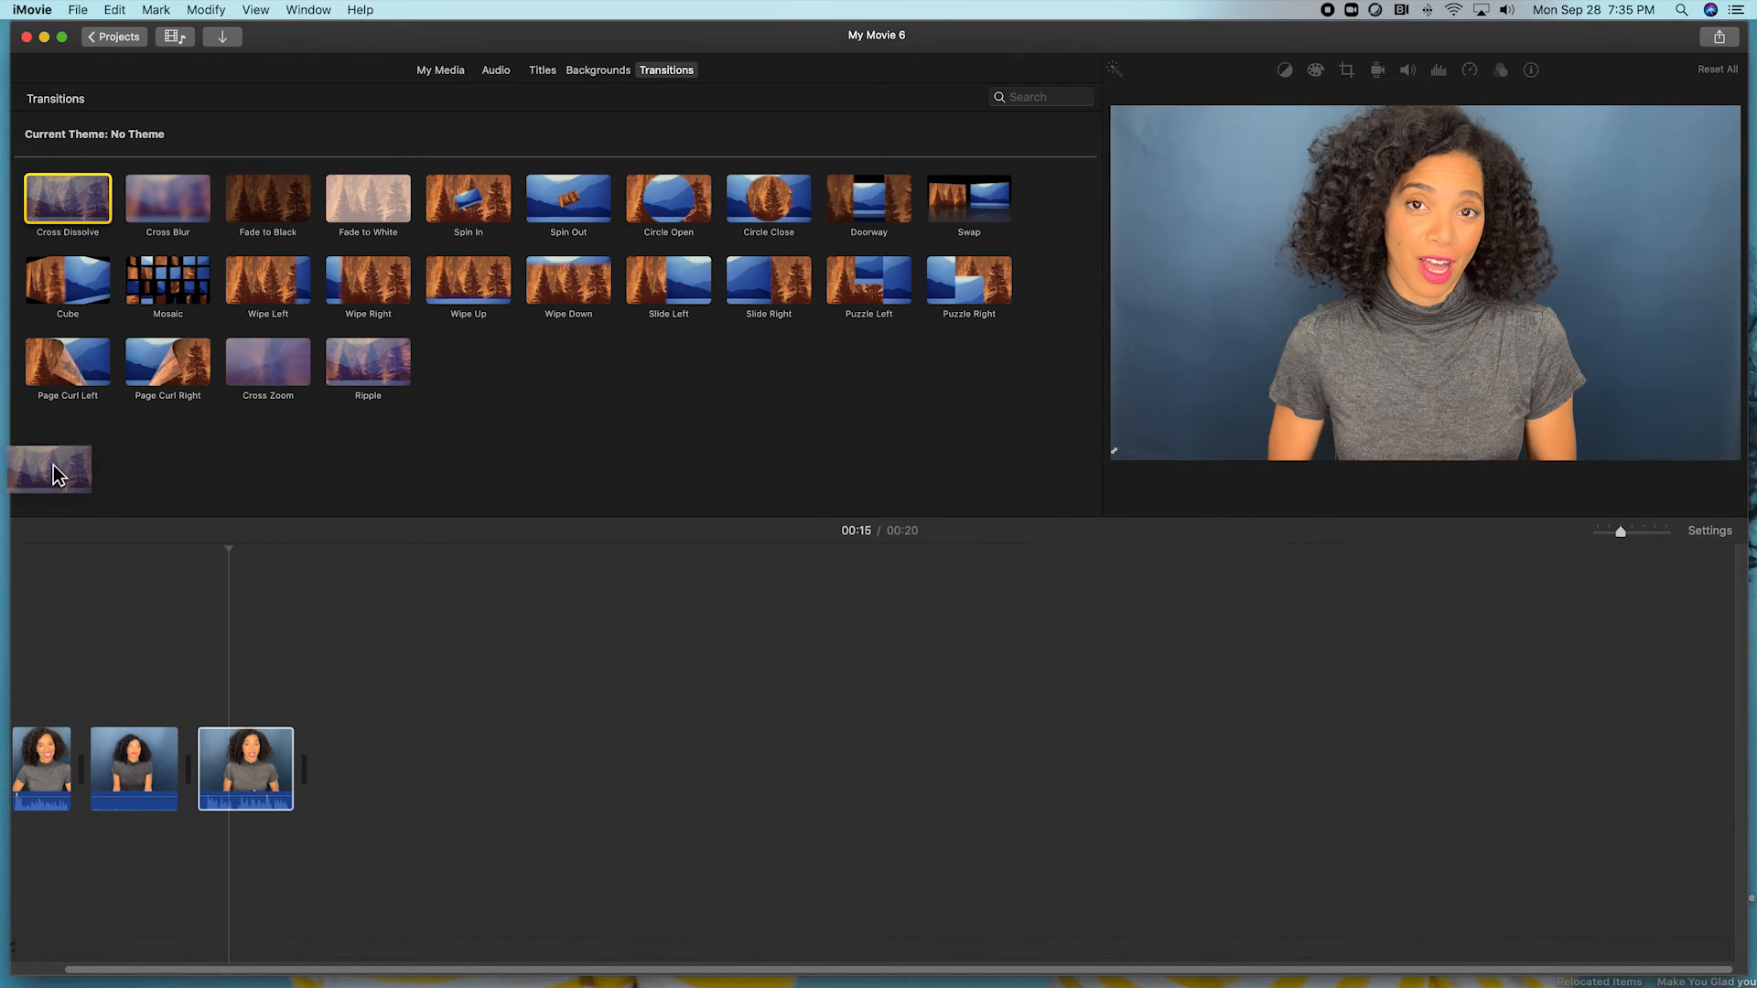
left_click_drag(53, 464, 78, 777)
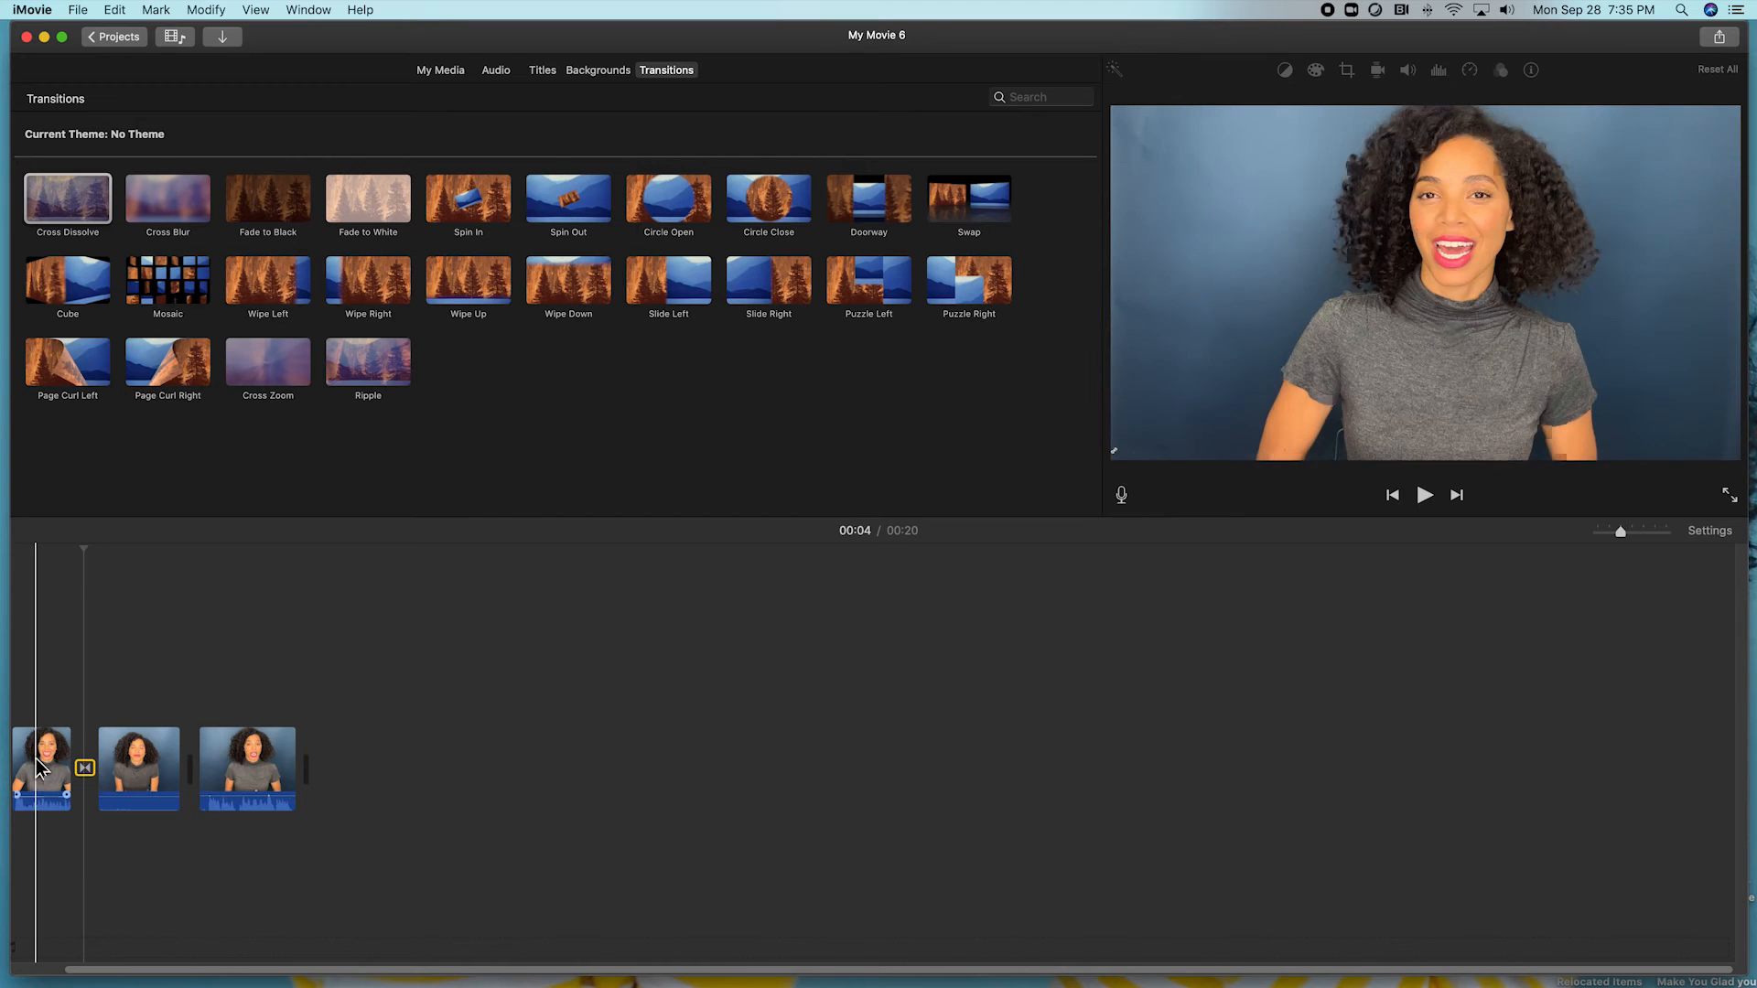
key("space")
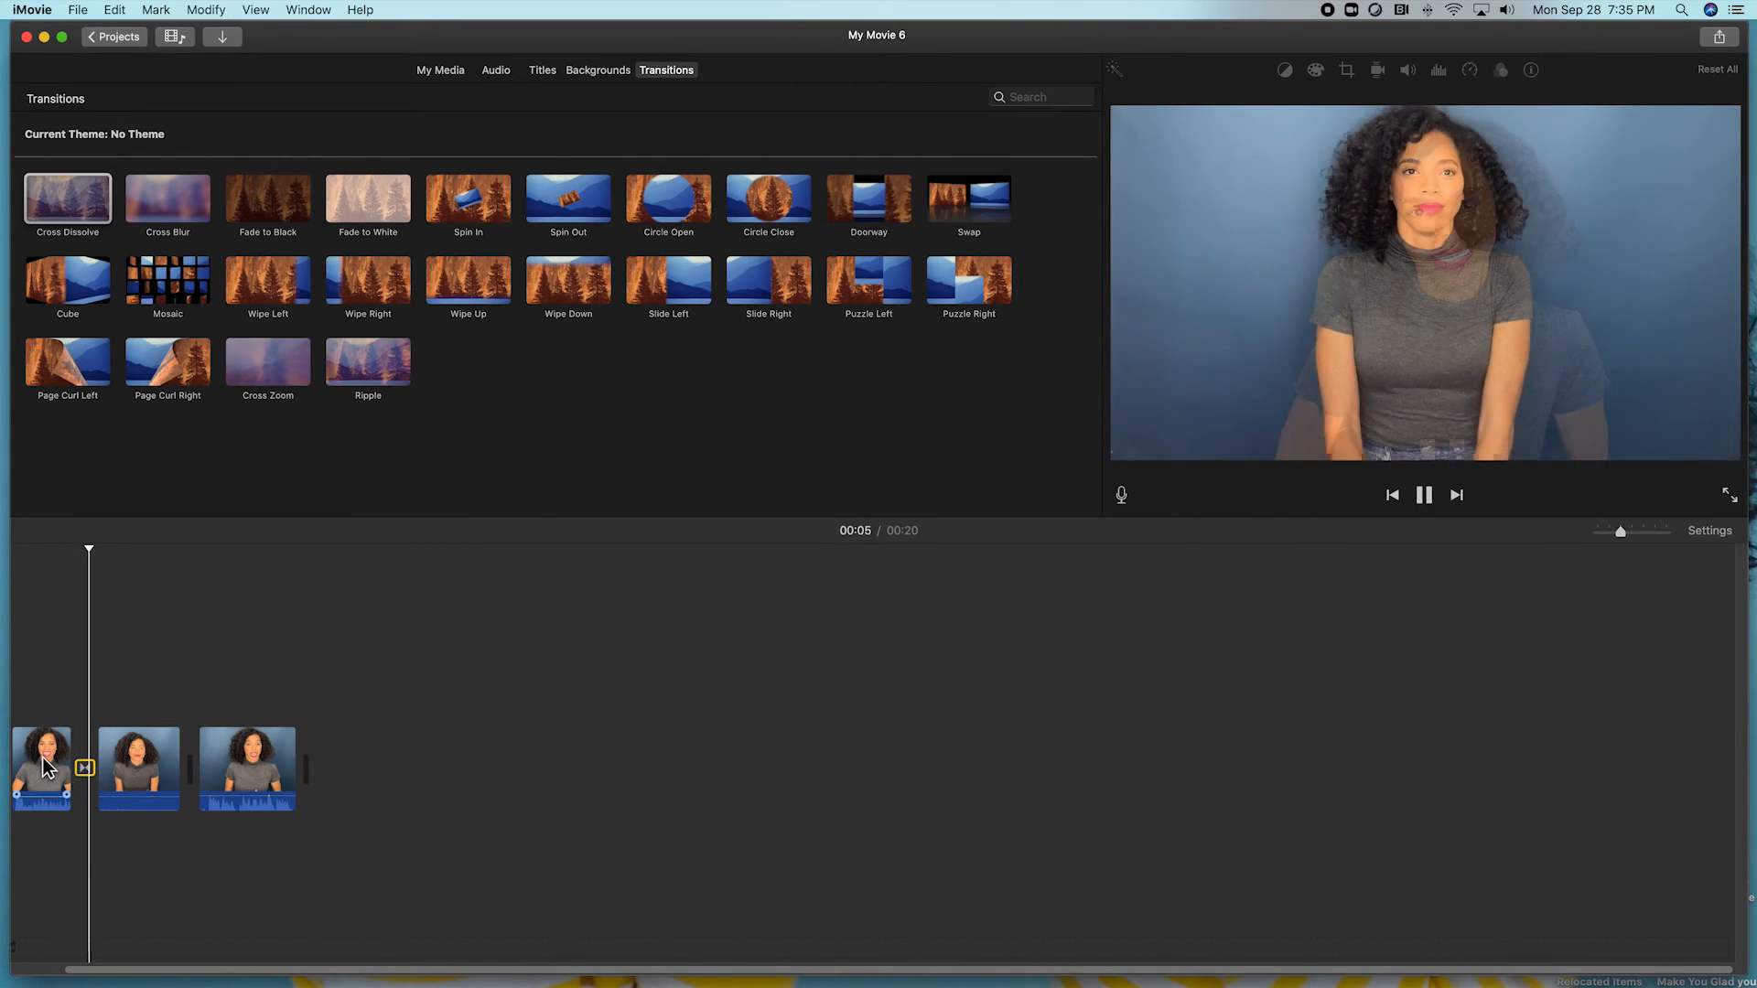
Add Fade to White transitions between clips 2 and 3 and after the last clip.
left_click_drag(368, 197, 183, 769)
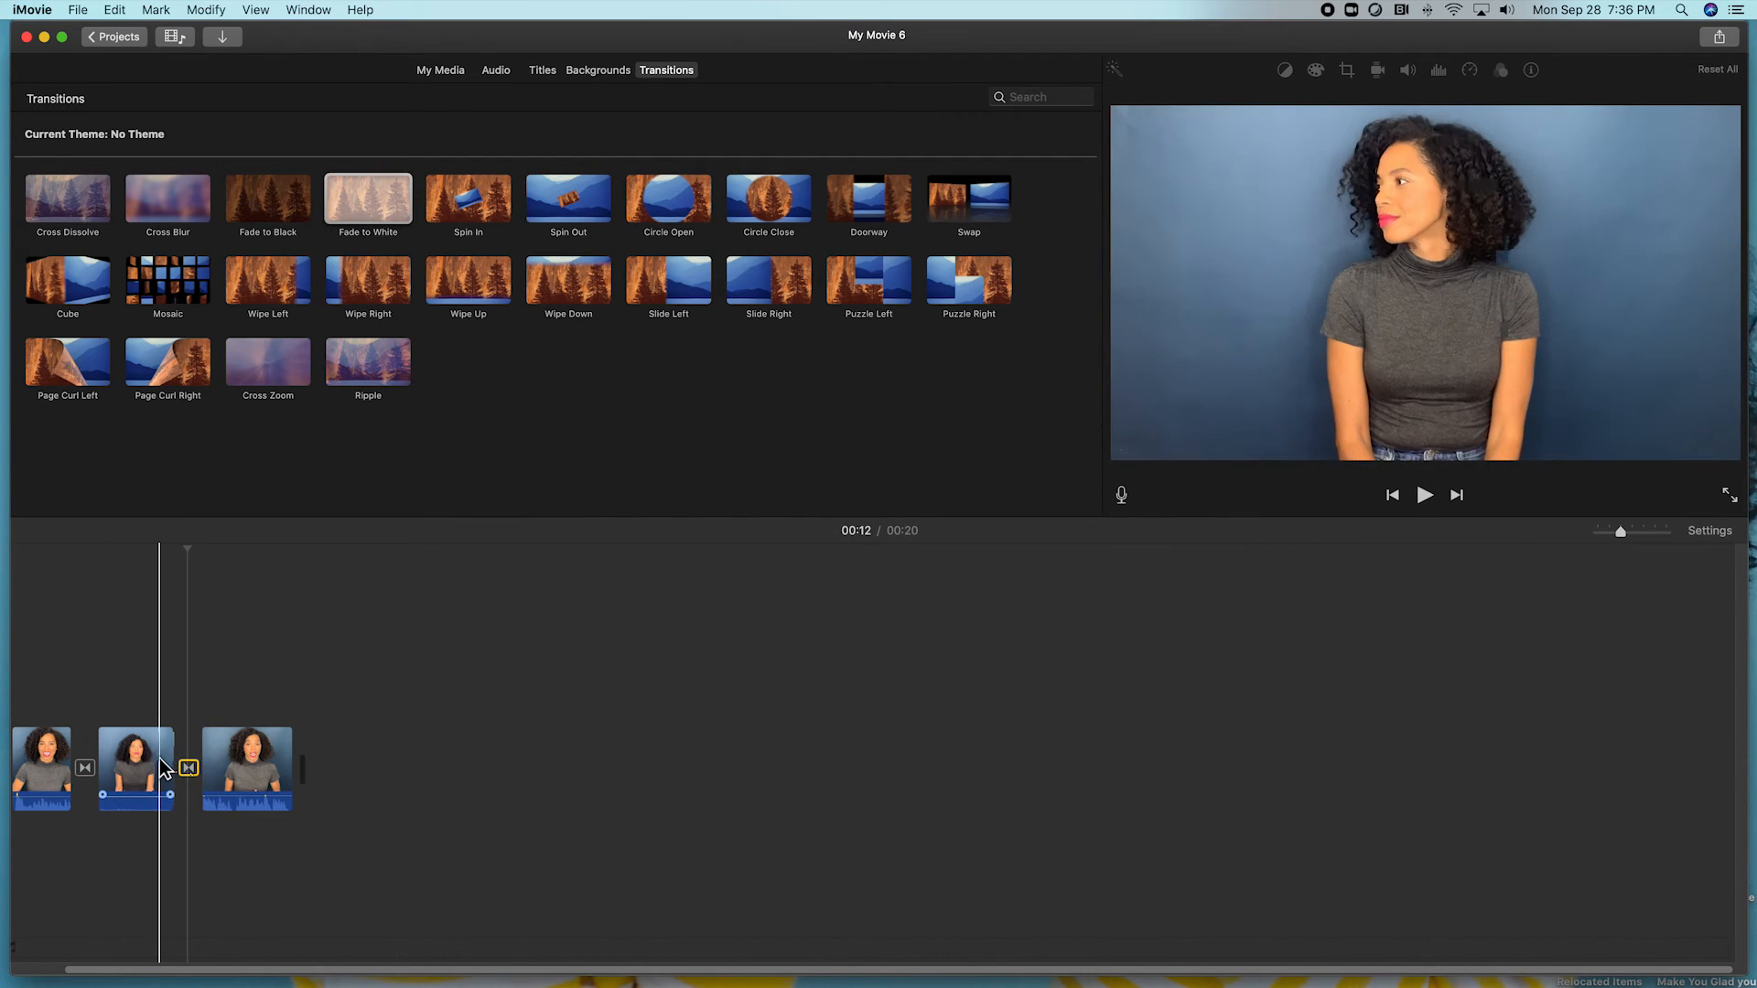
key("space")
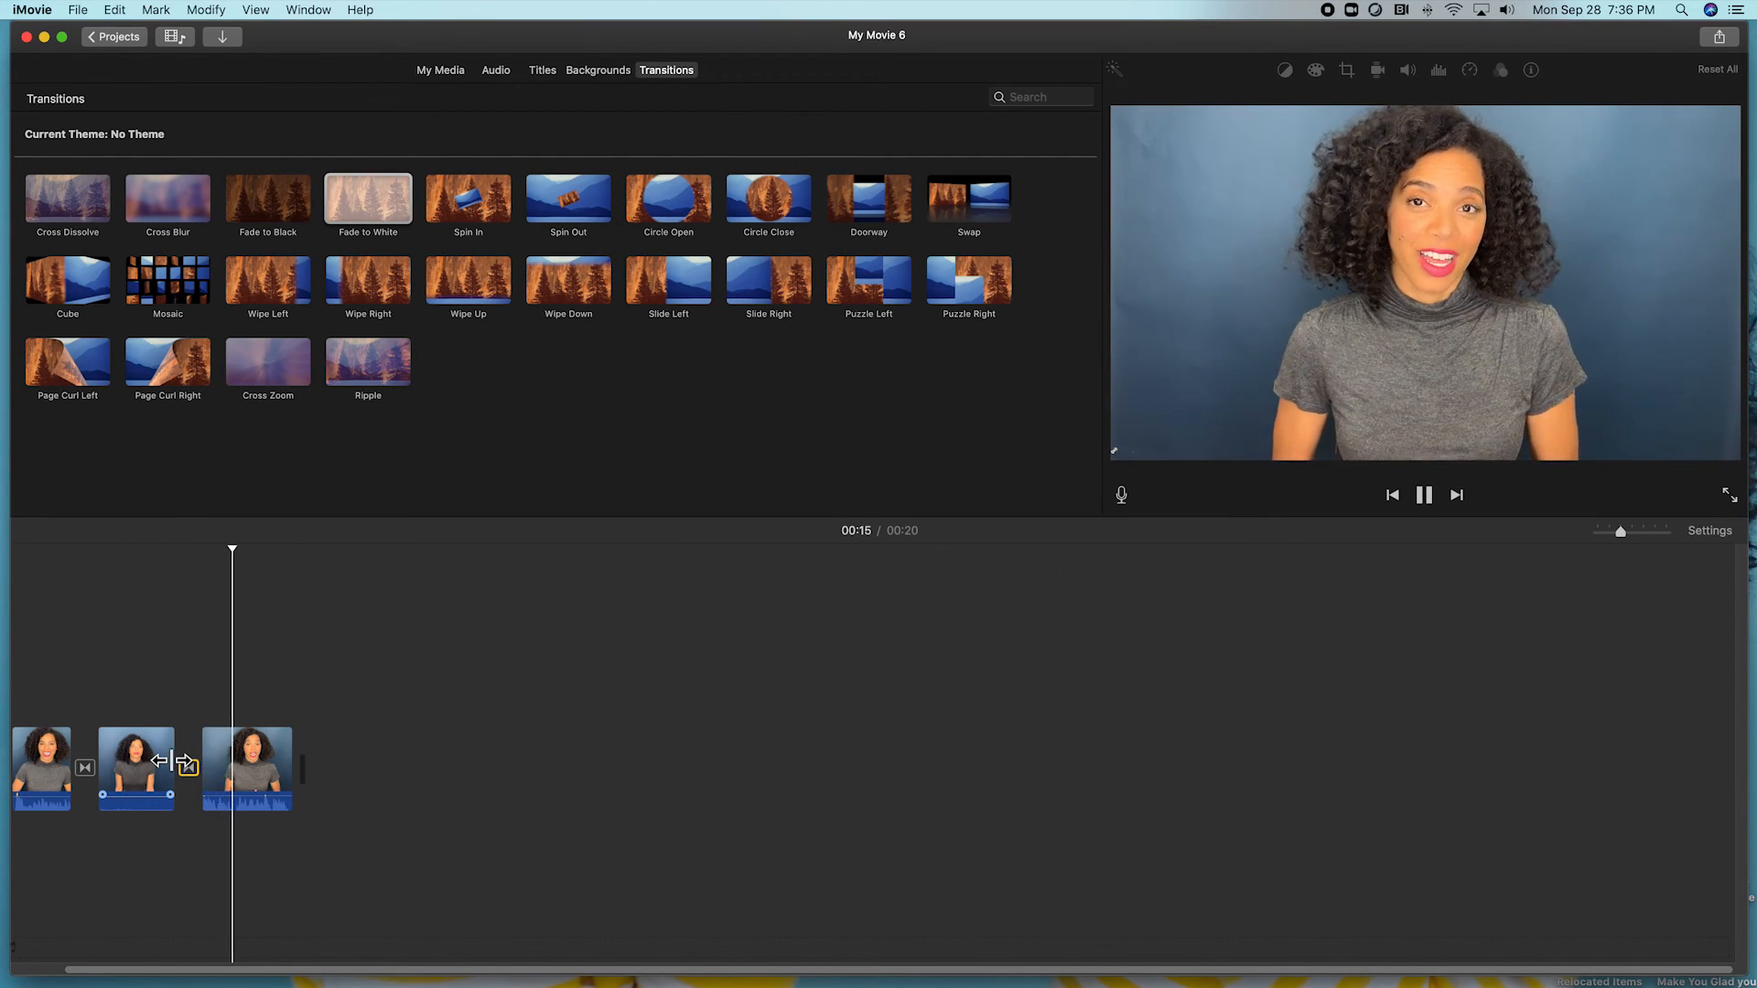
key("space")
left_click_drag(370, 220, 294, 767)
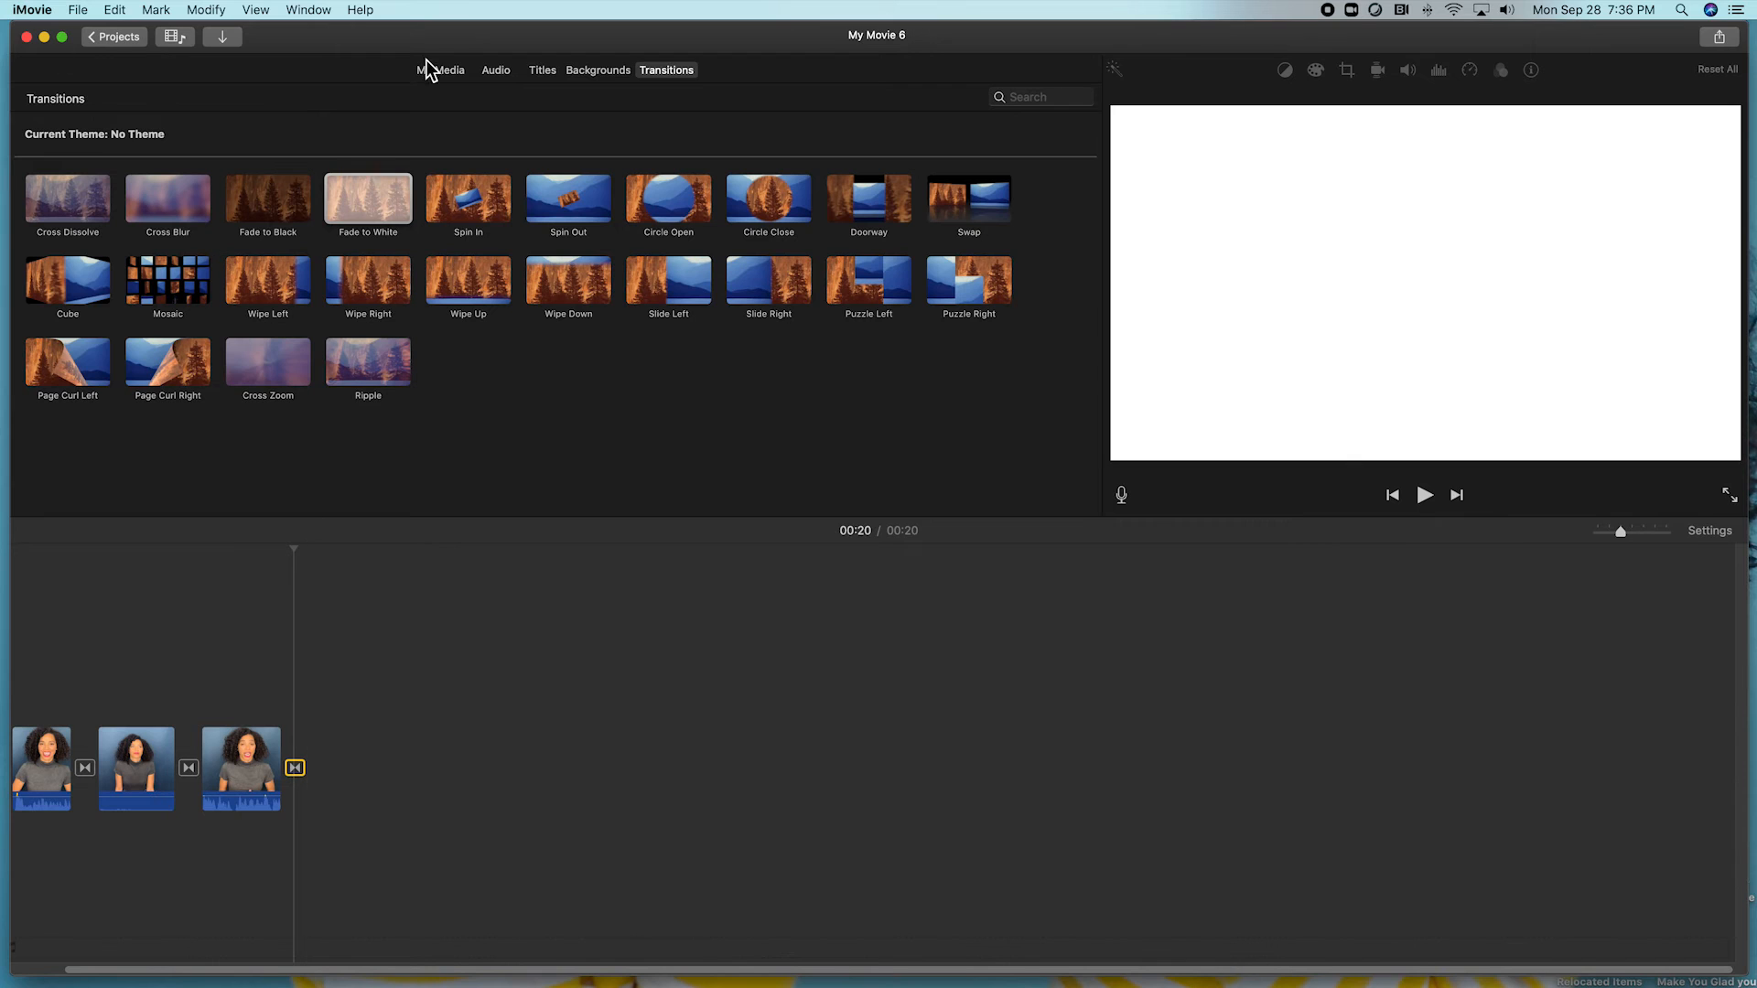
Add a Standard Lower Third title at the start showing the performer's name and 5'8".
left_click(542, 71)
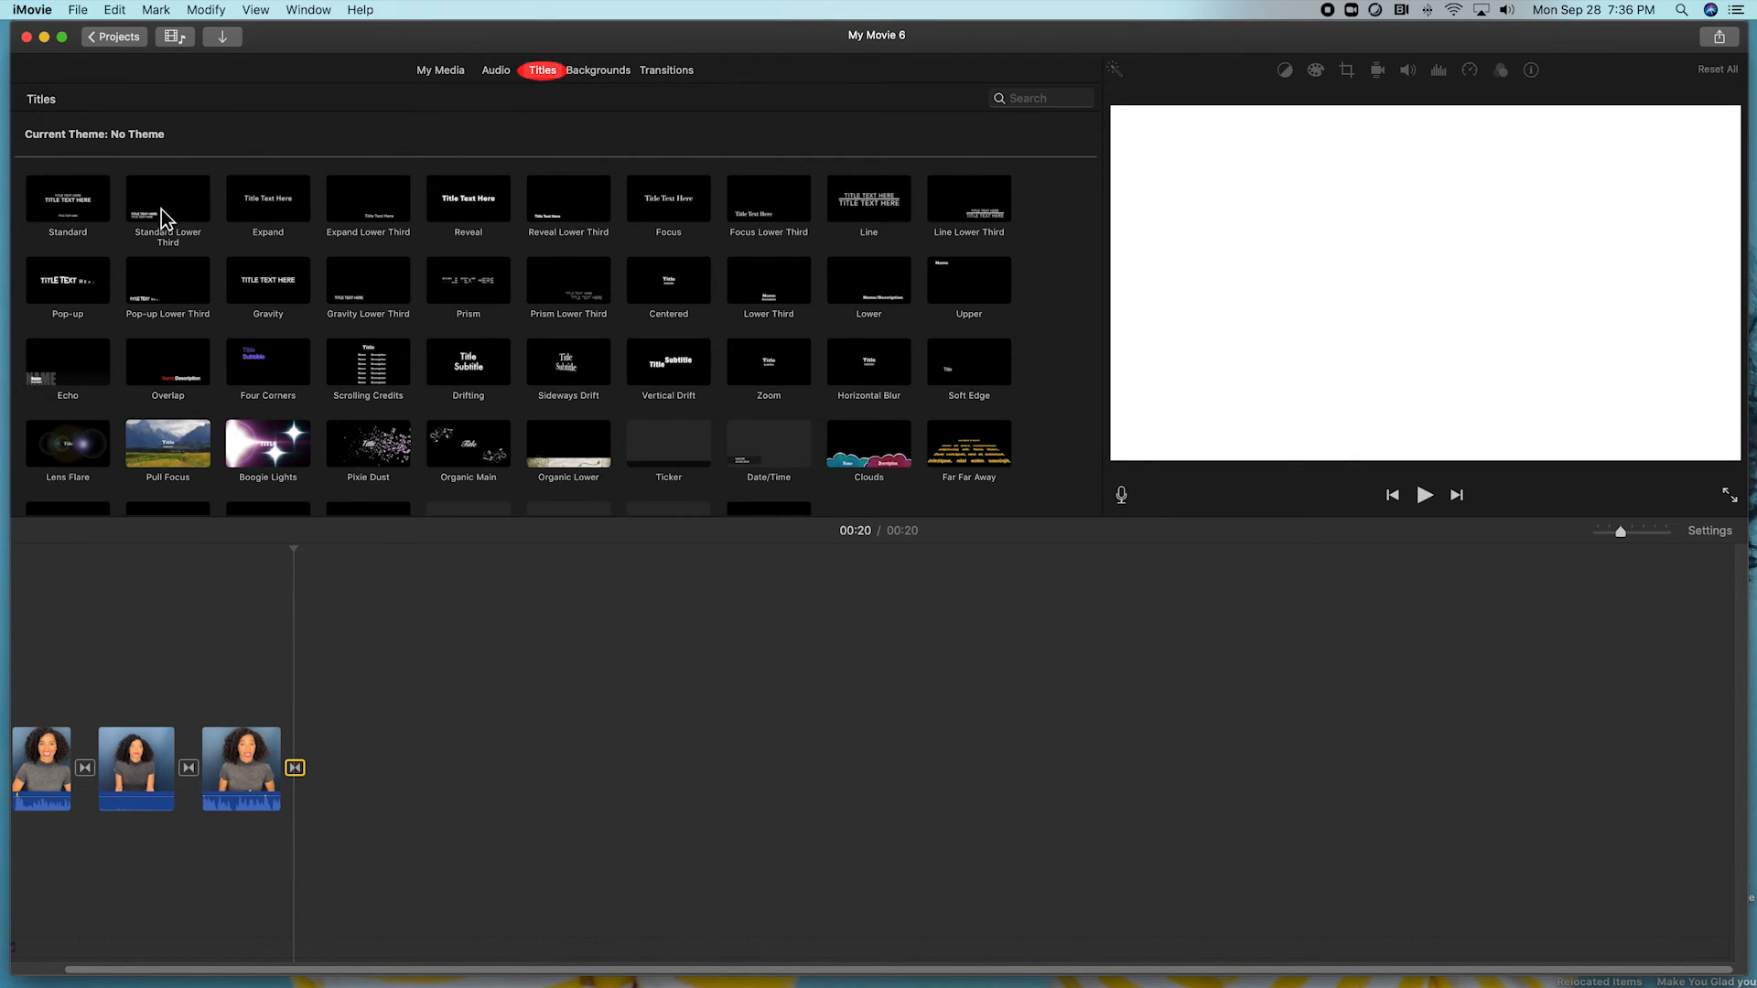
left_click_drag(176, 209, 84, 695)
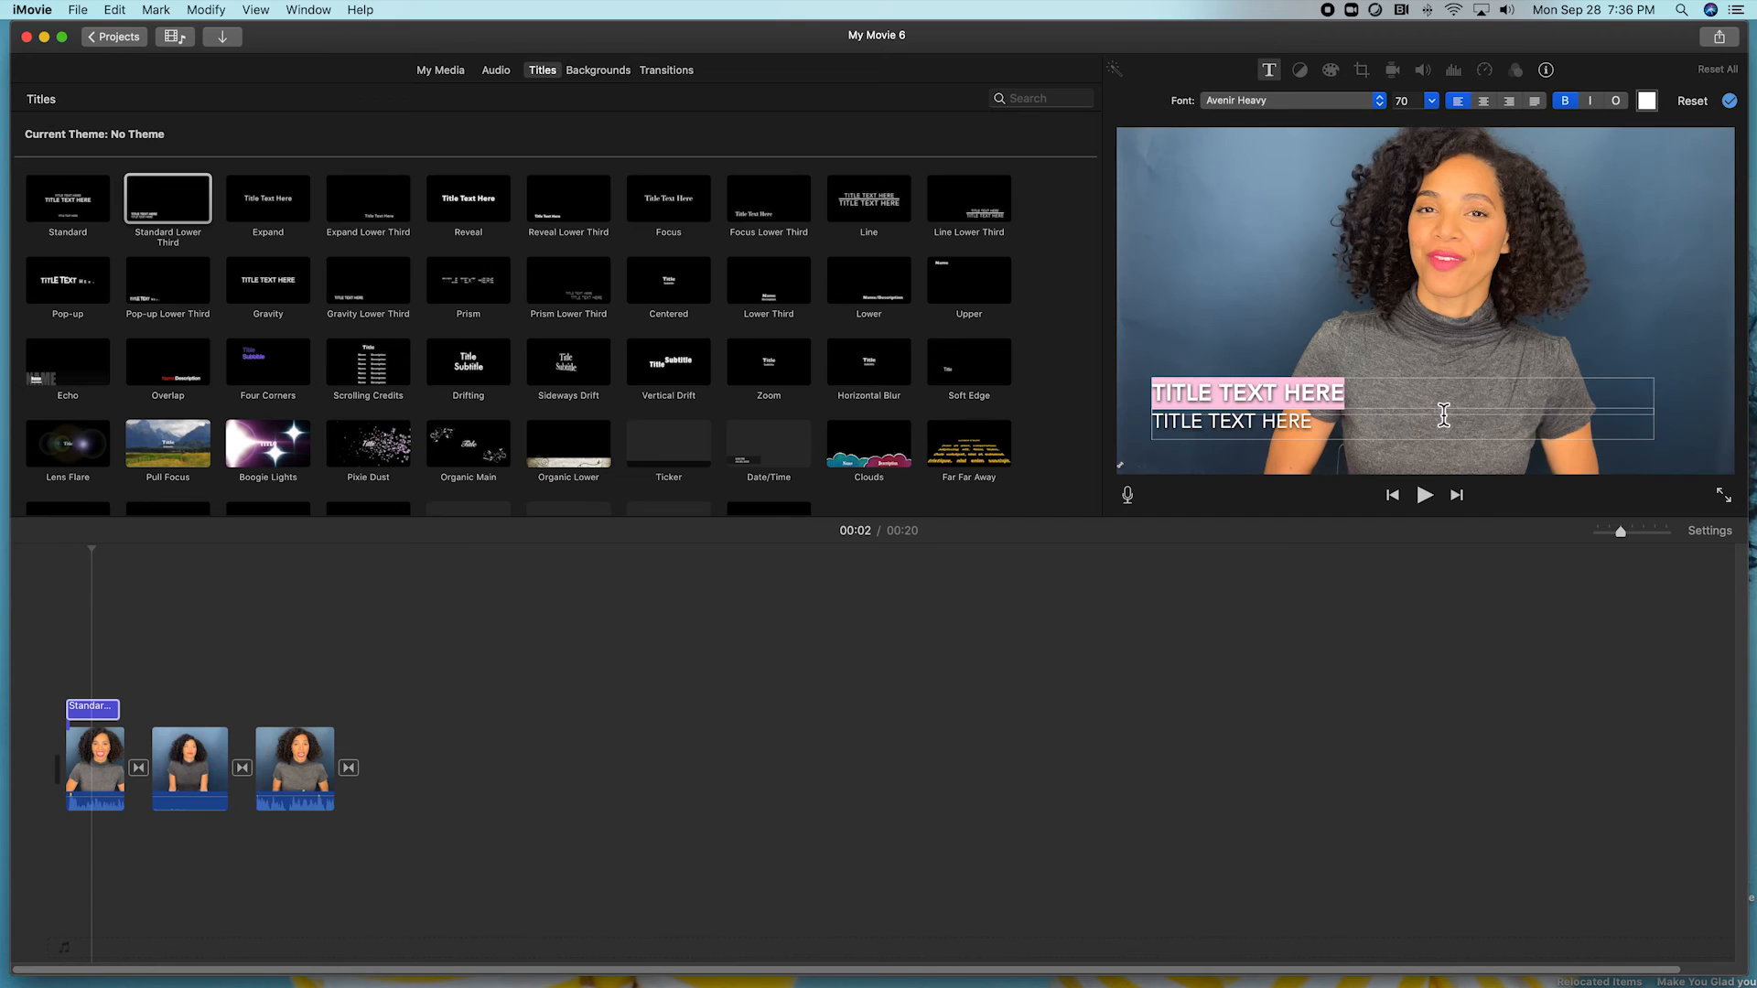
left_click(1336, 437)
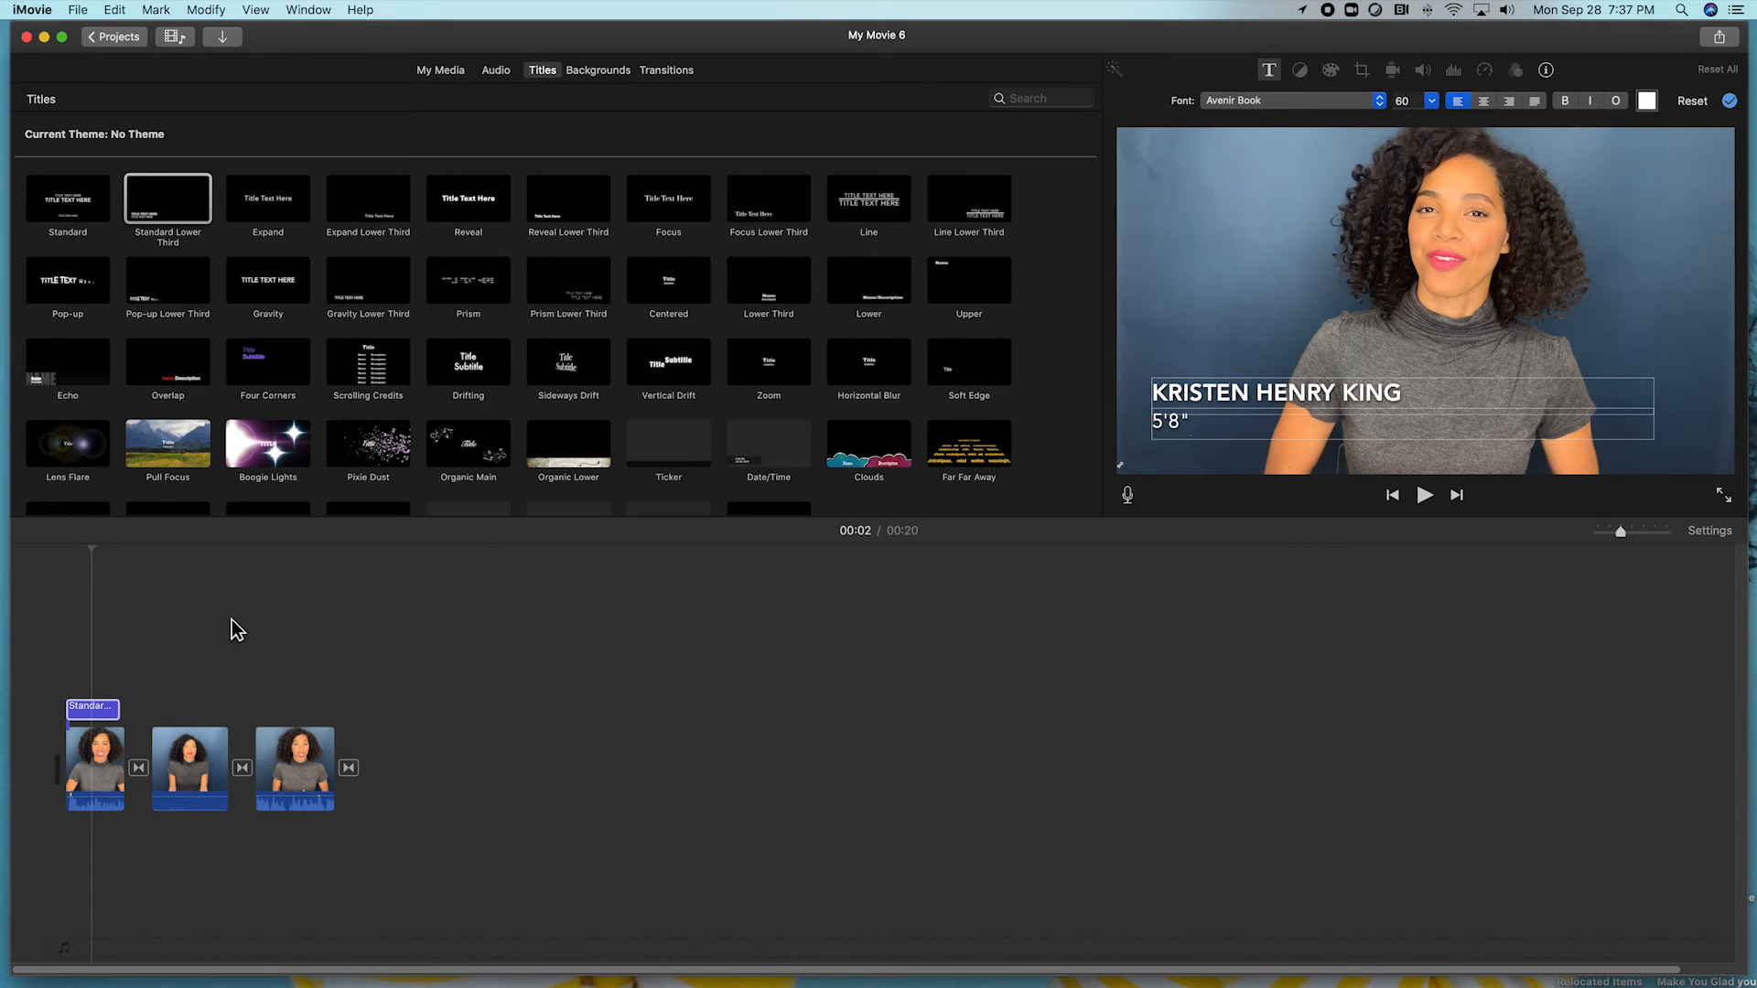
left_click(61, 541)
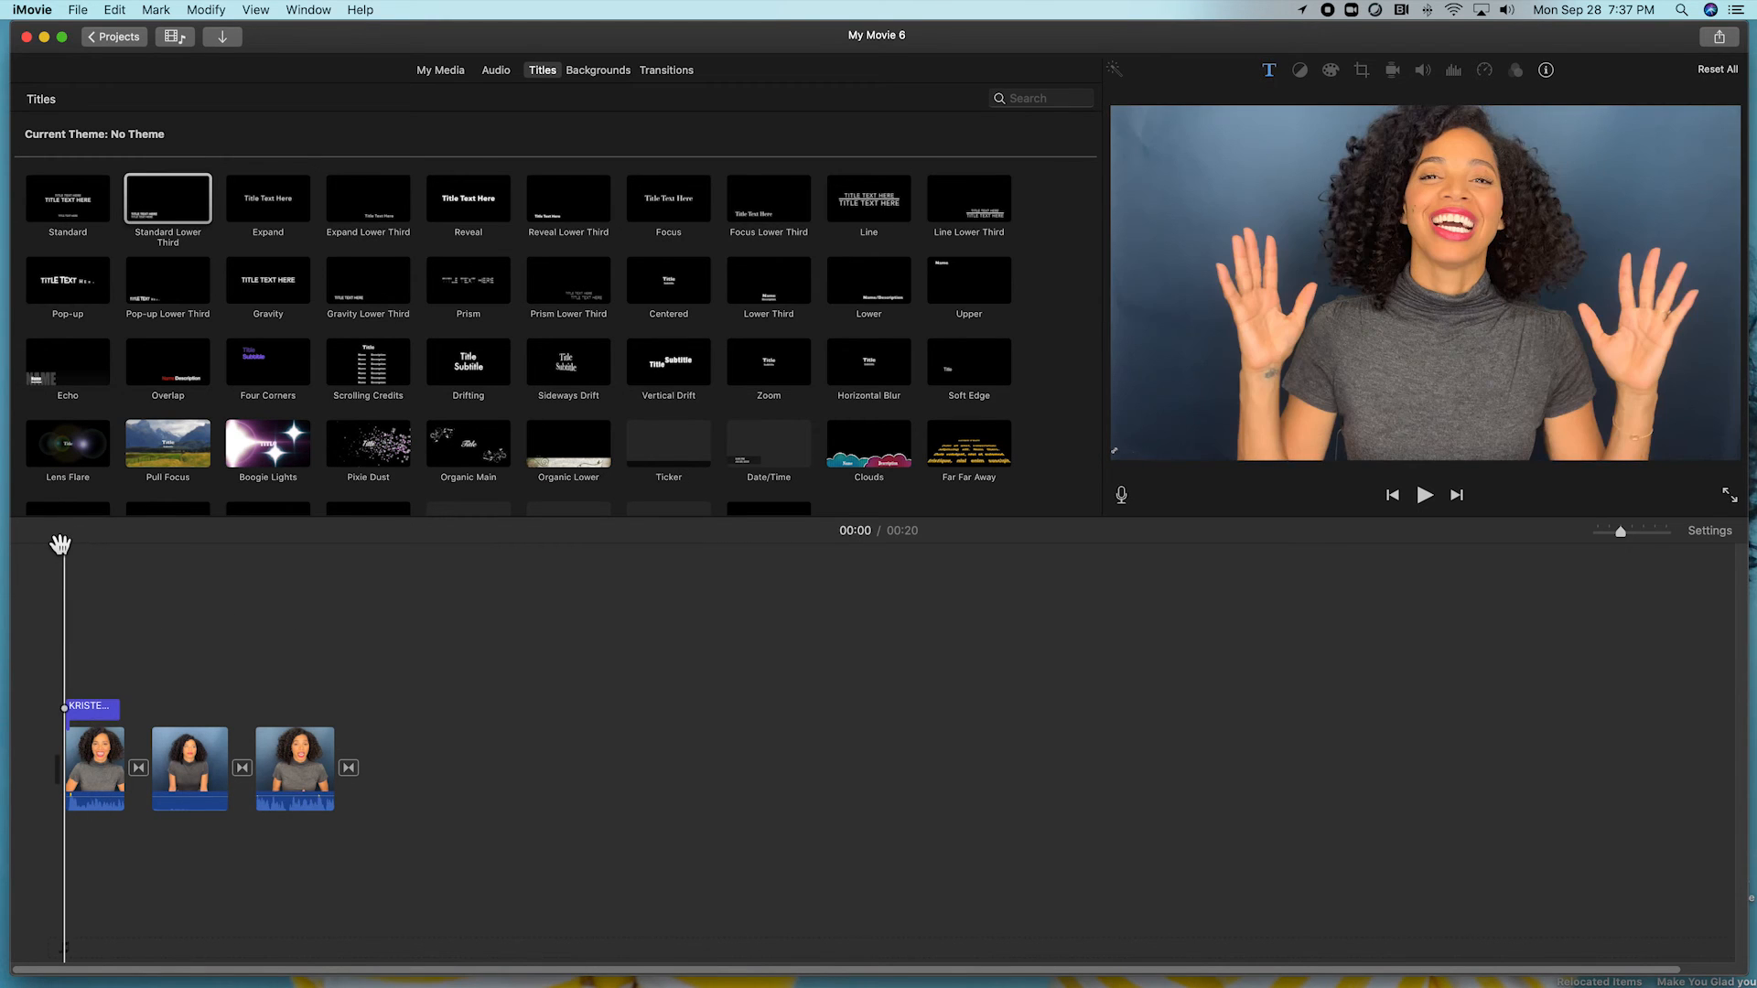
key("space")
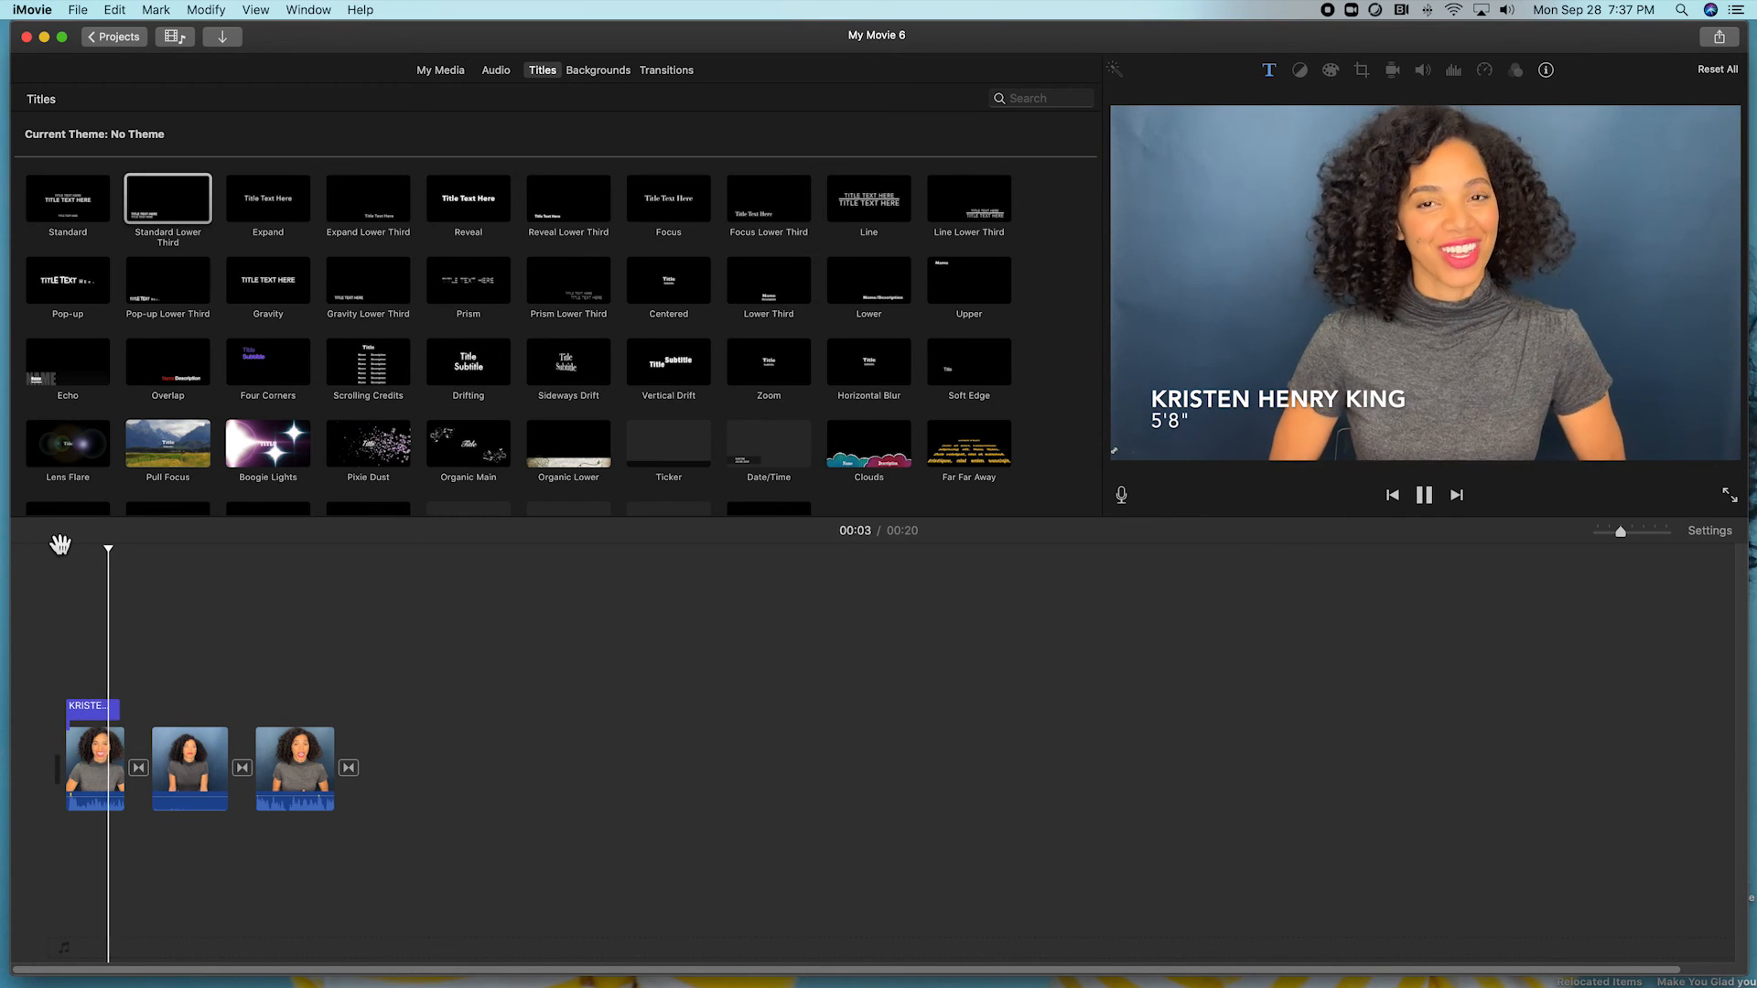
left_click(60, 545)
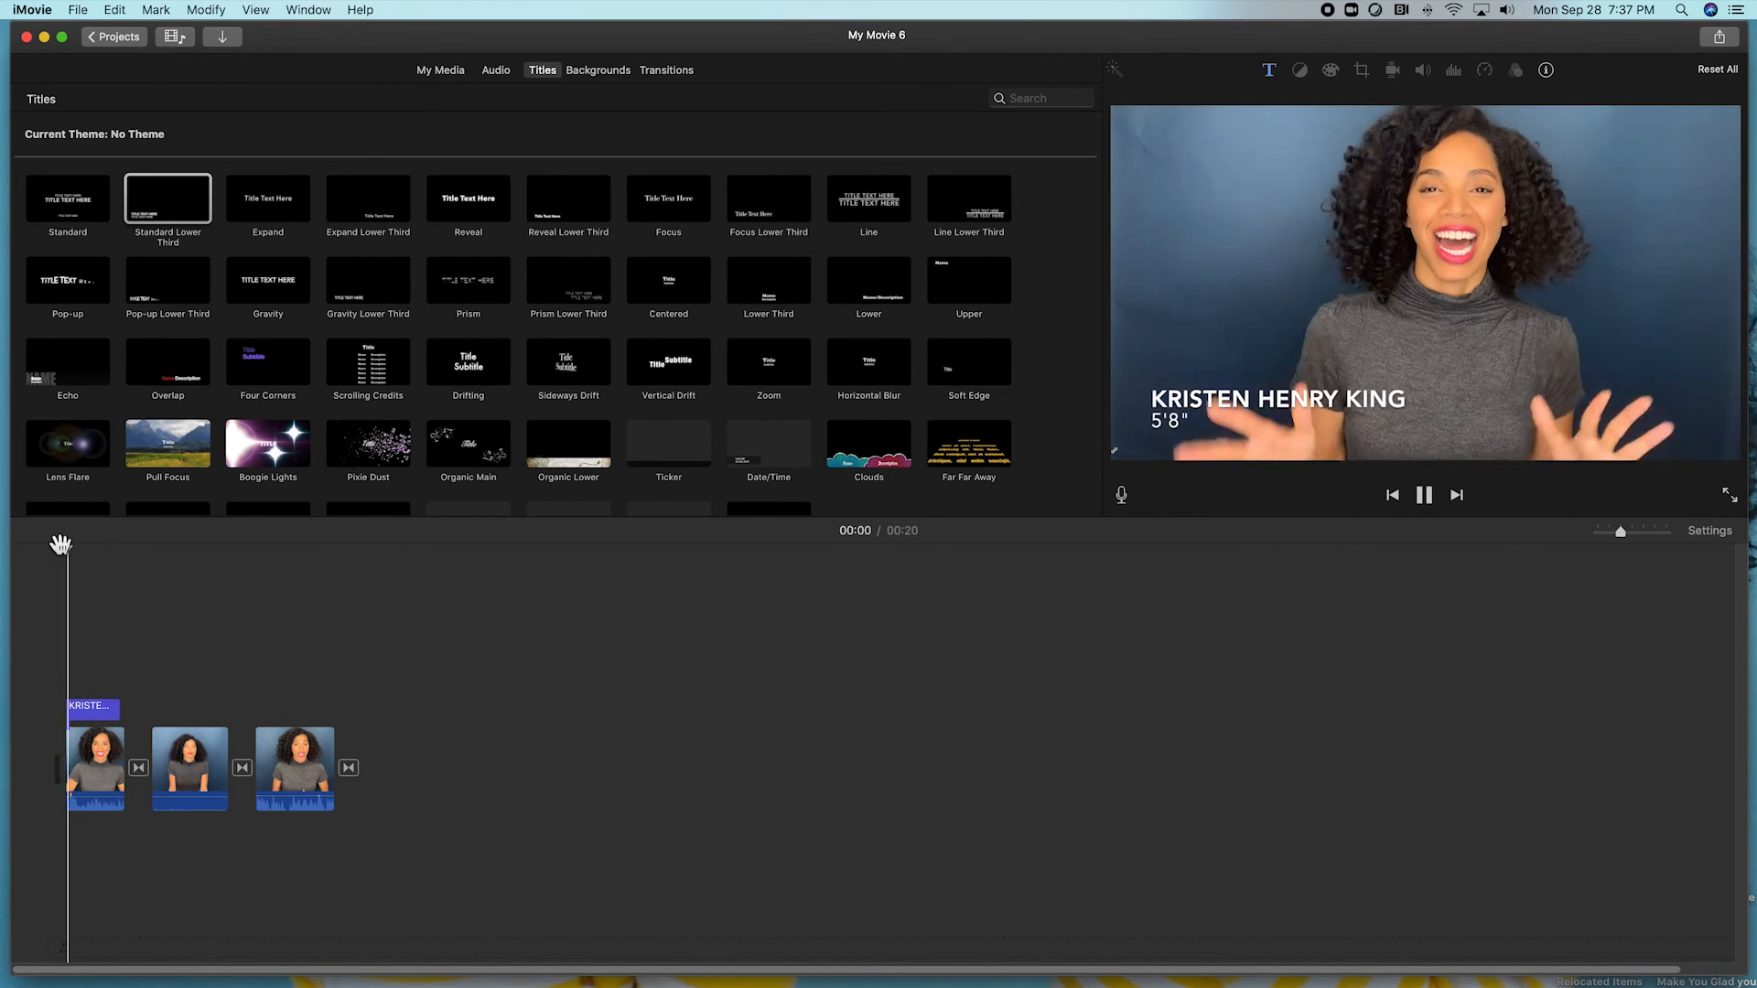
key("space")
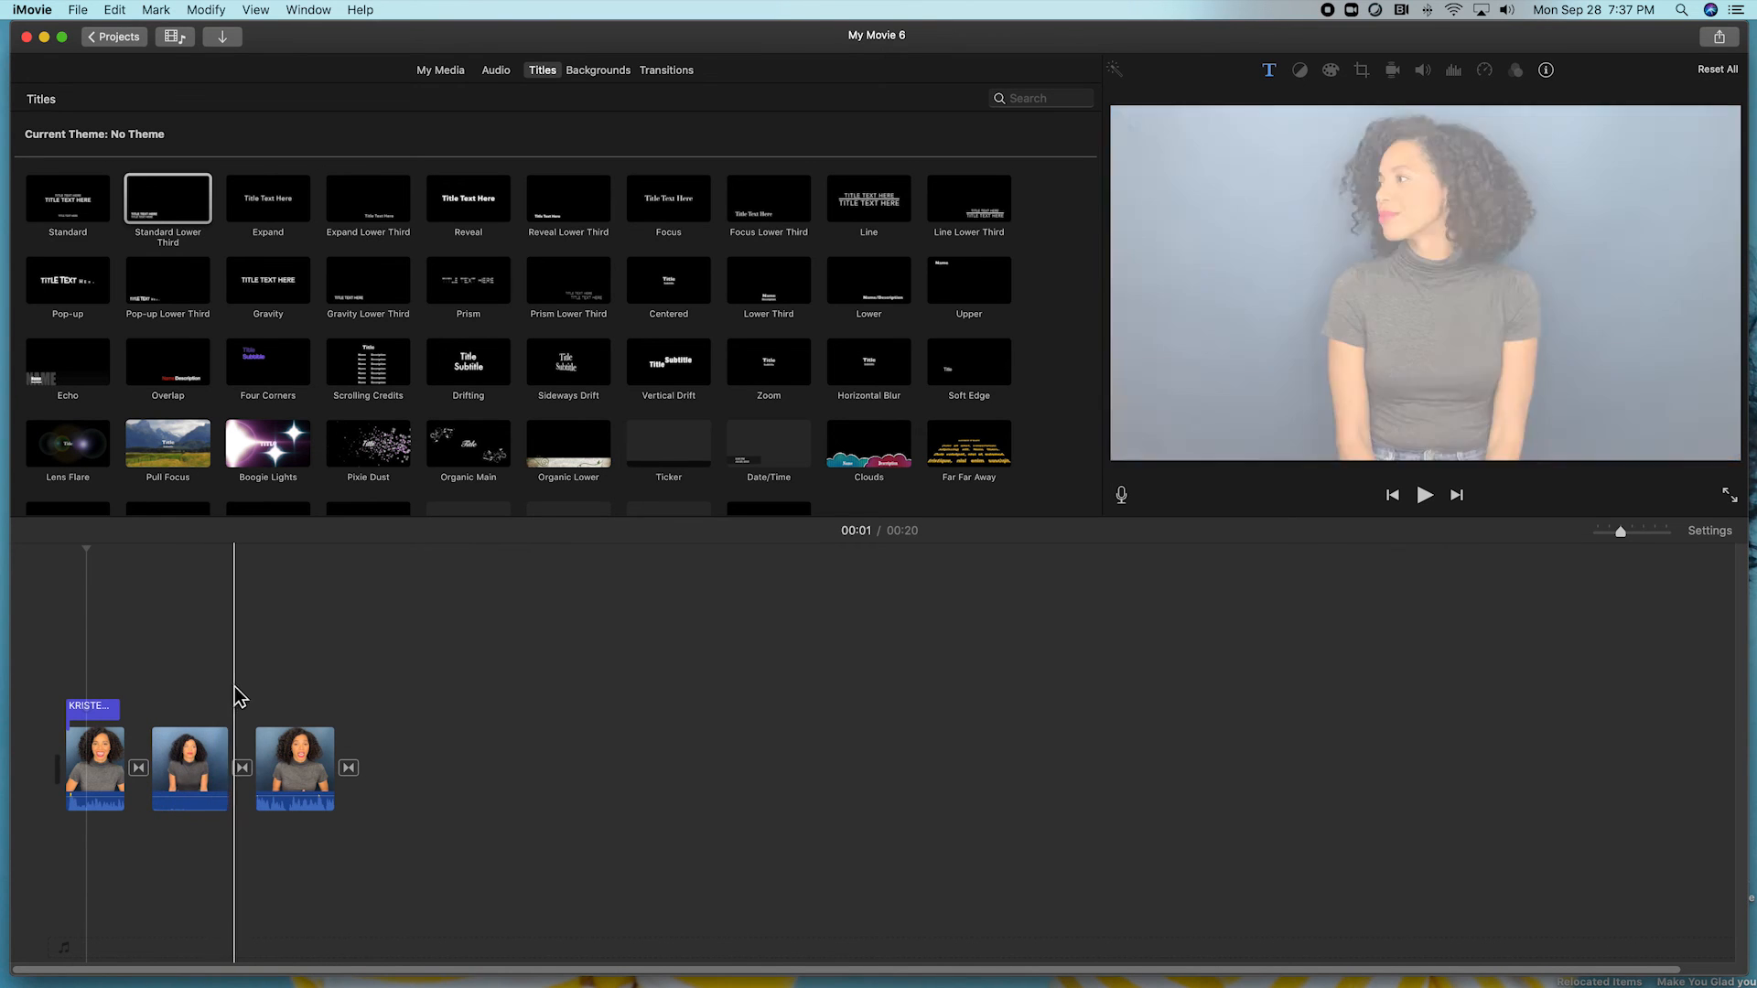
left_click(319, 703)
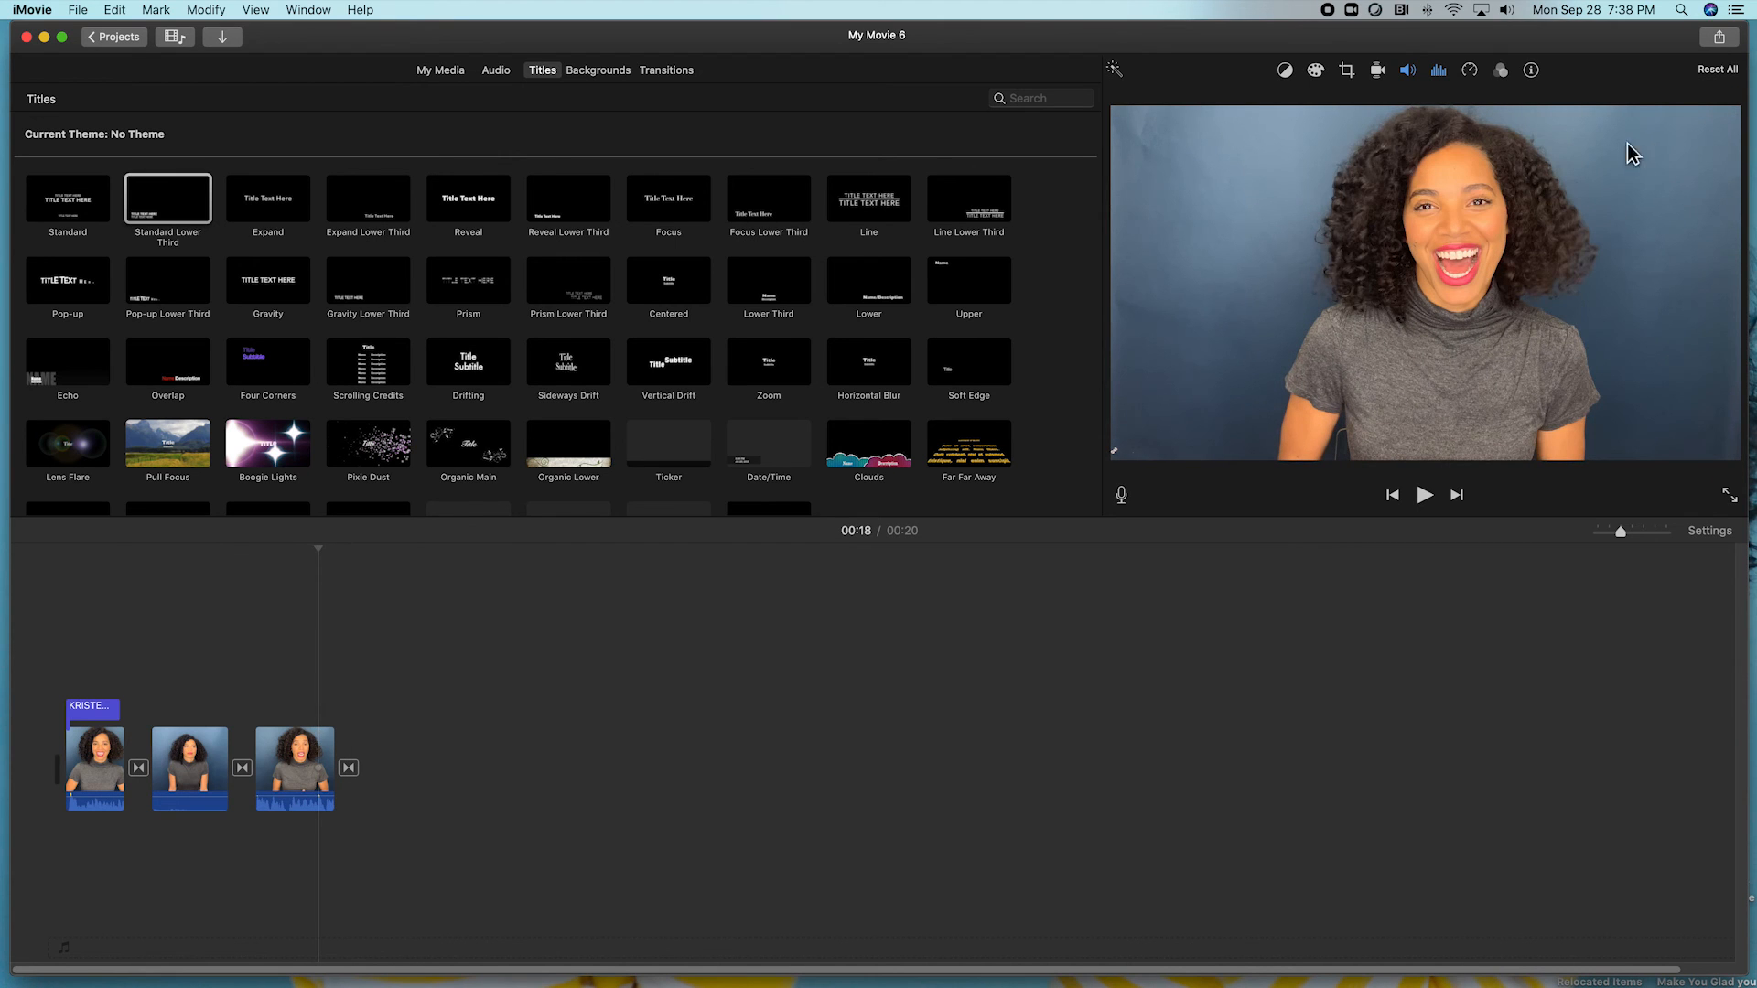
Set up a file export titled with the performer's name at 1080p resolution, then continue to saving.
left_click(1717, 39)
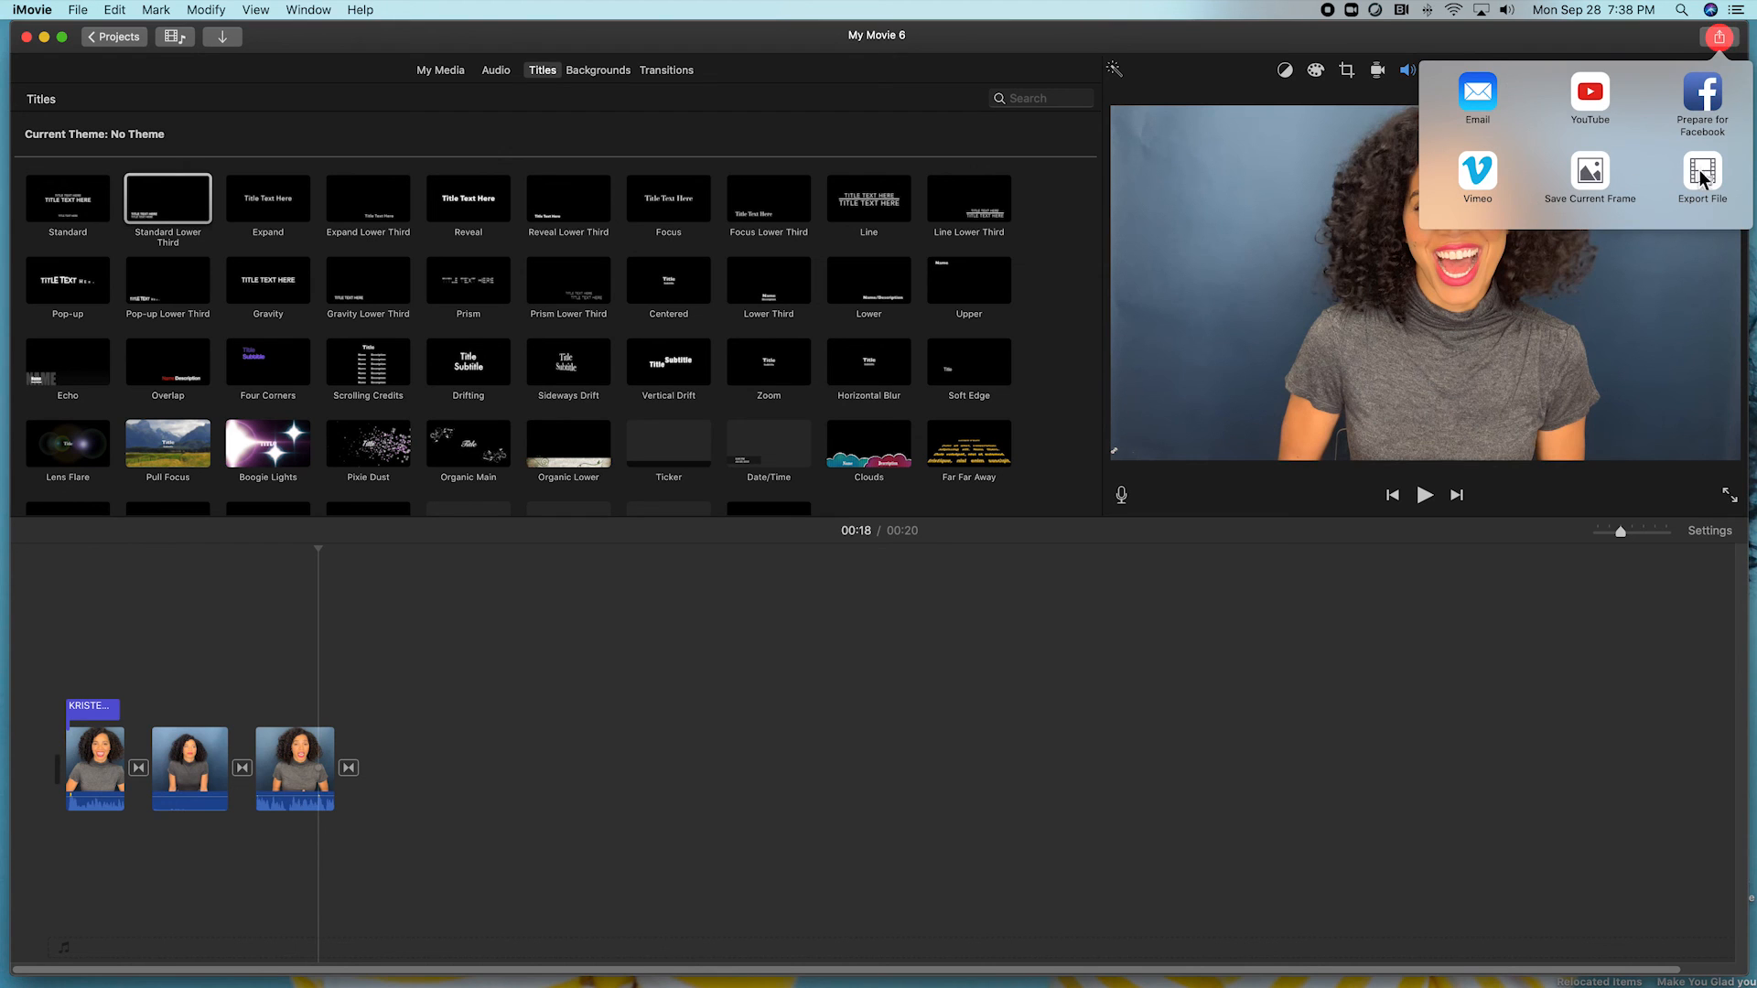
left_click(1704, 172)
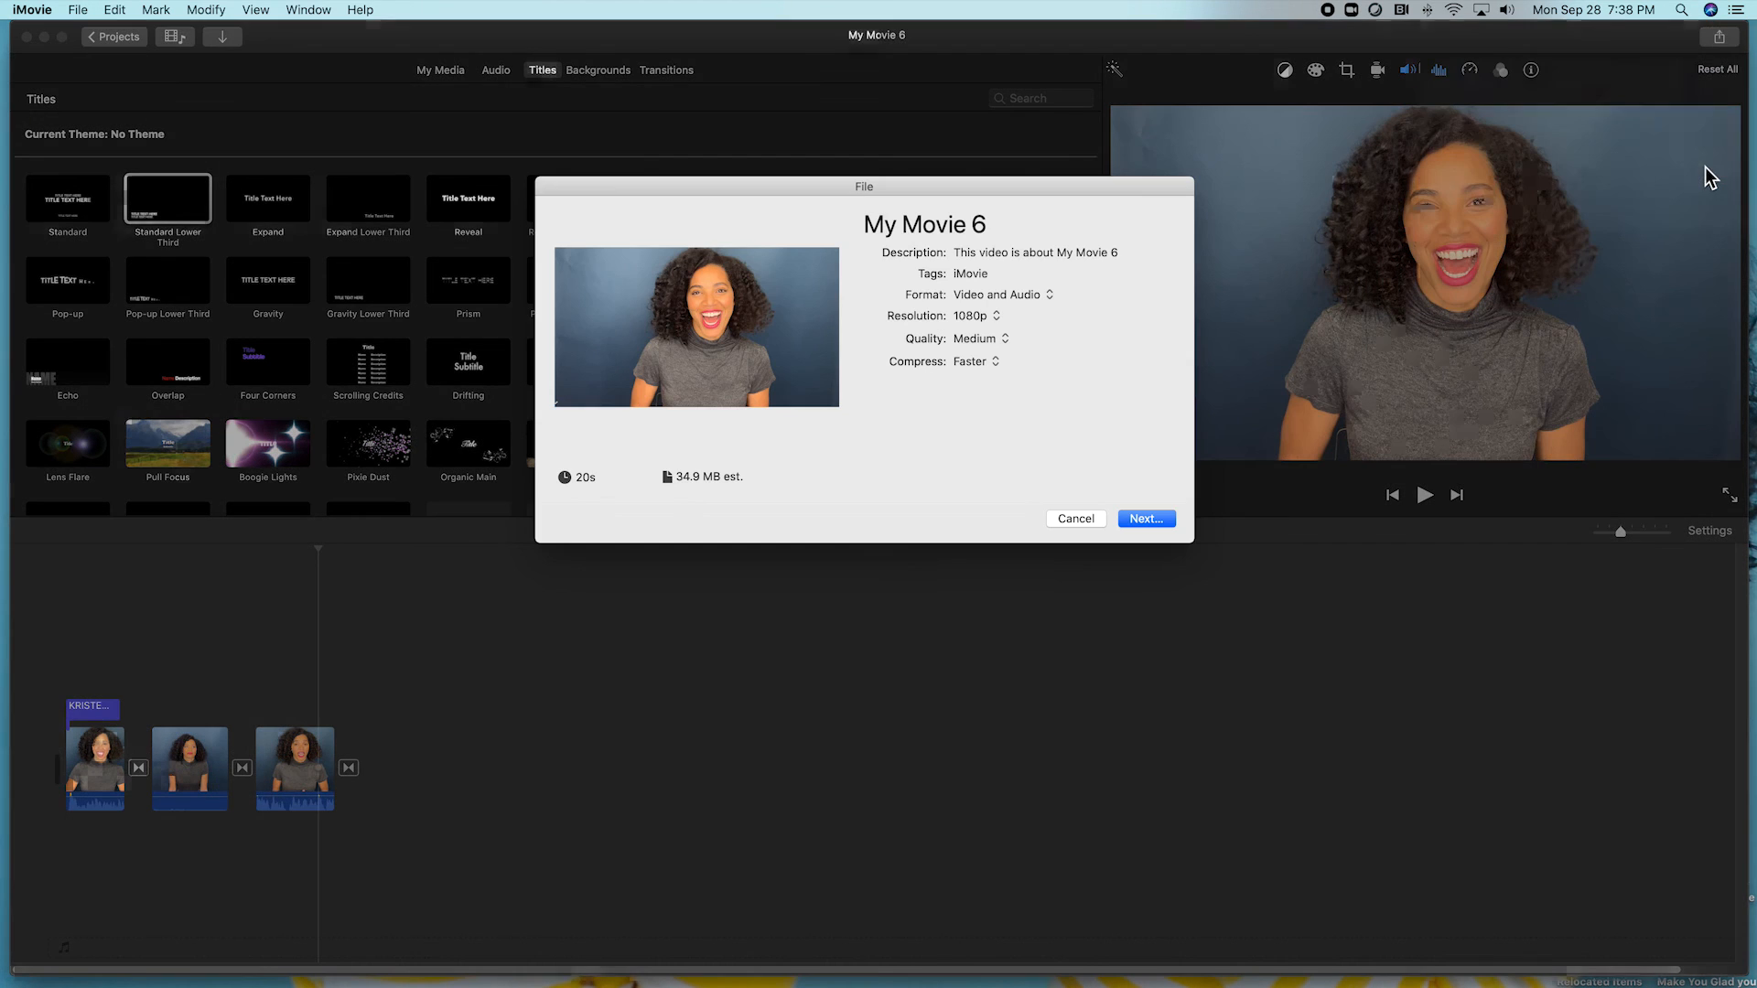
left_click(1002, 224)
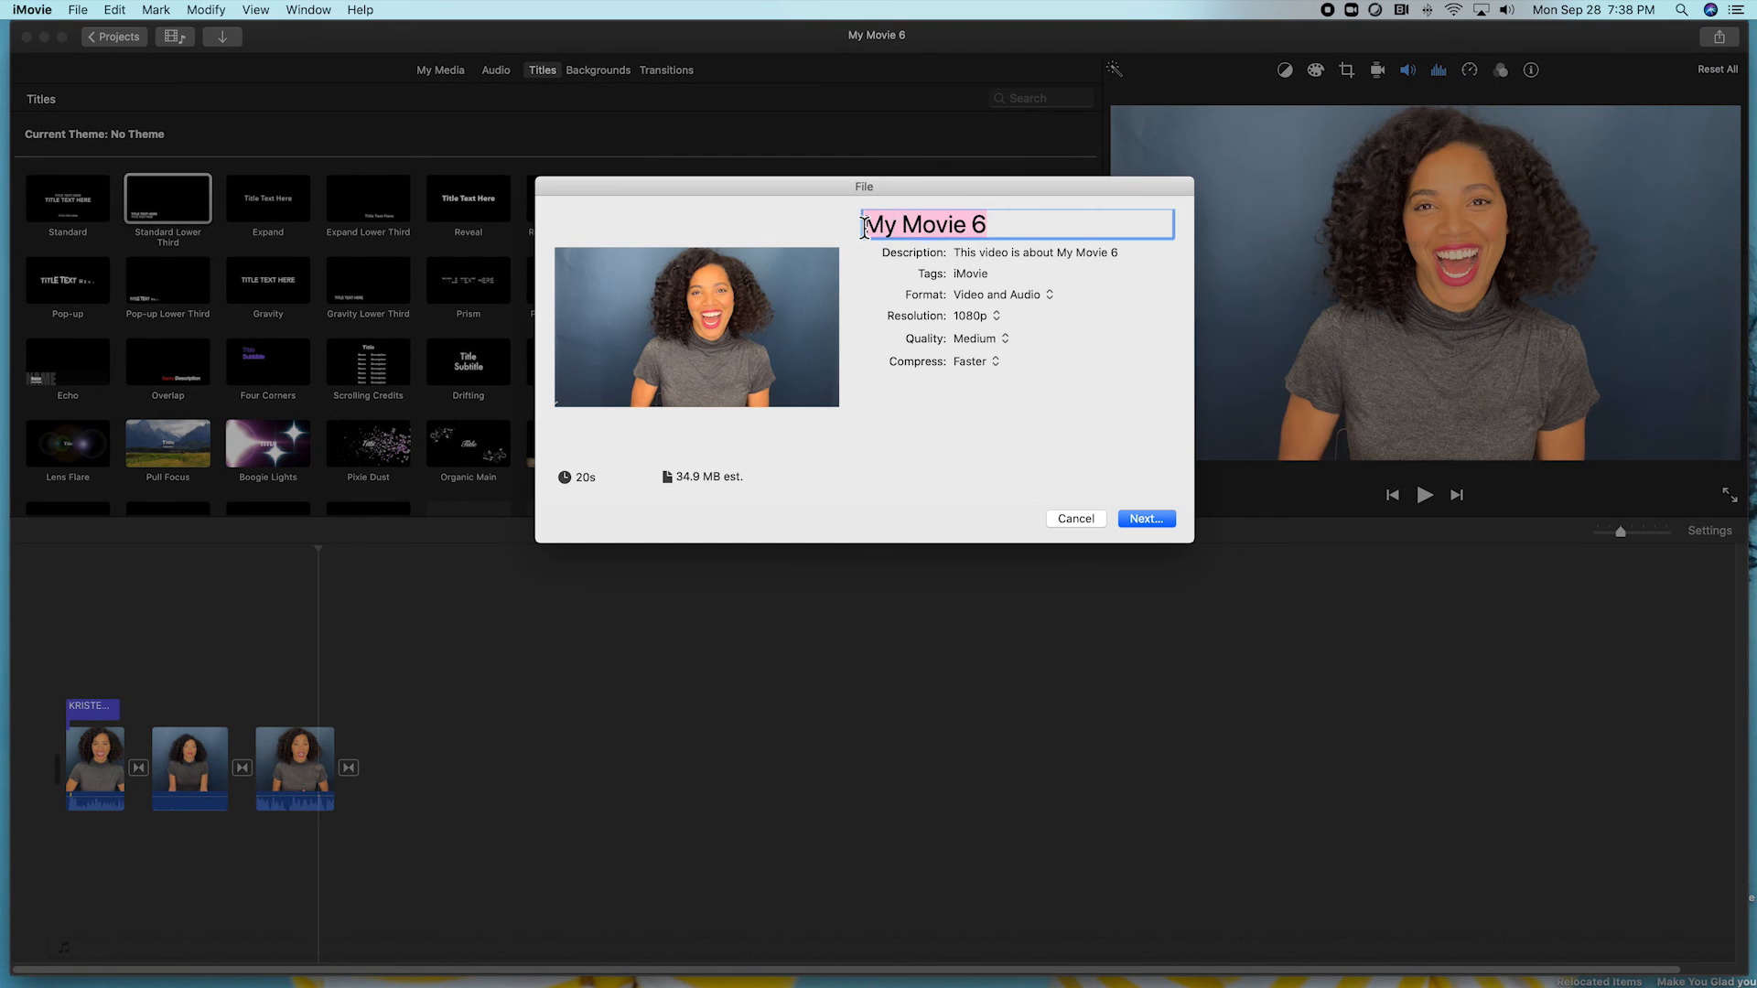
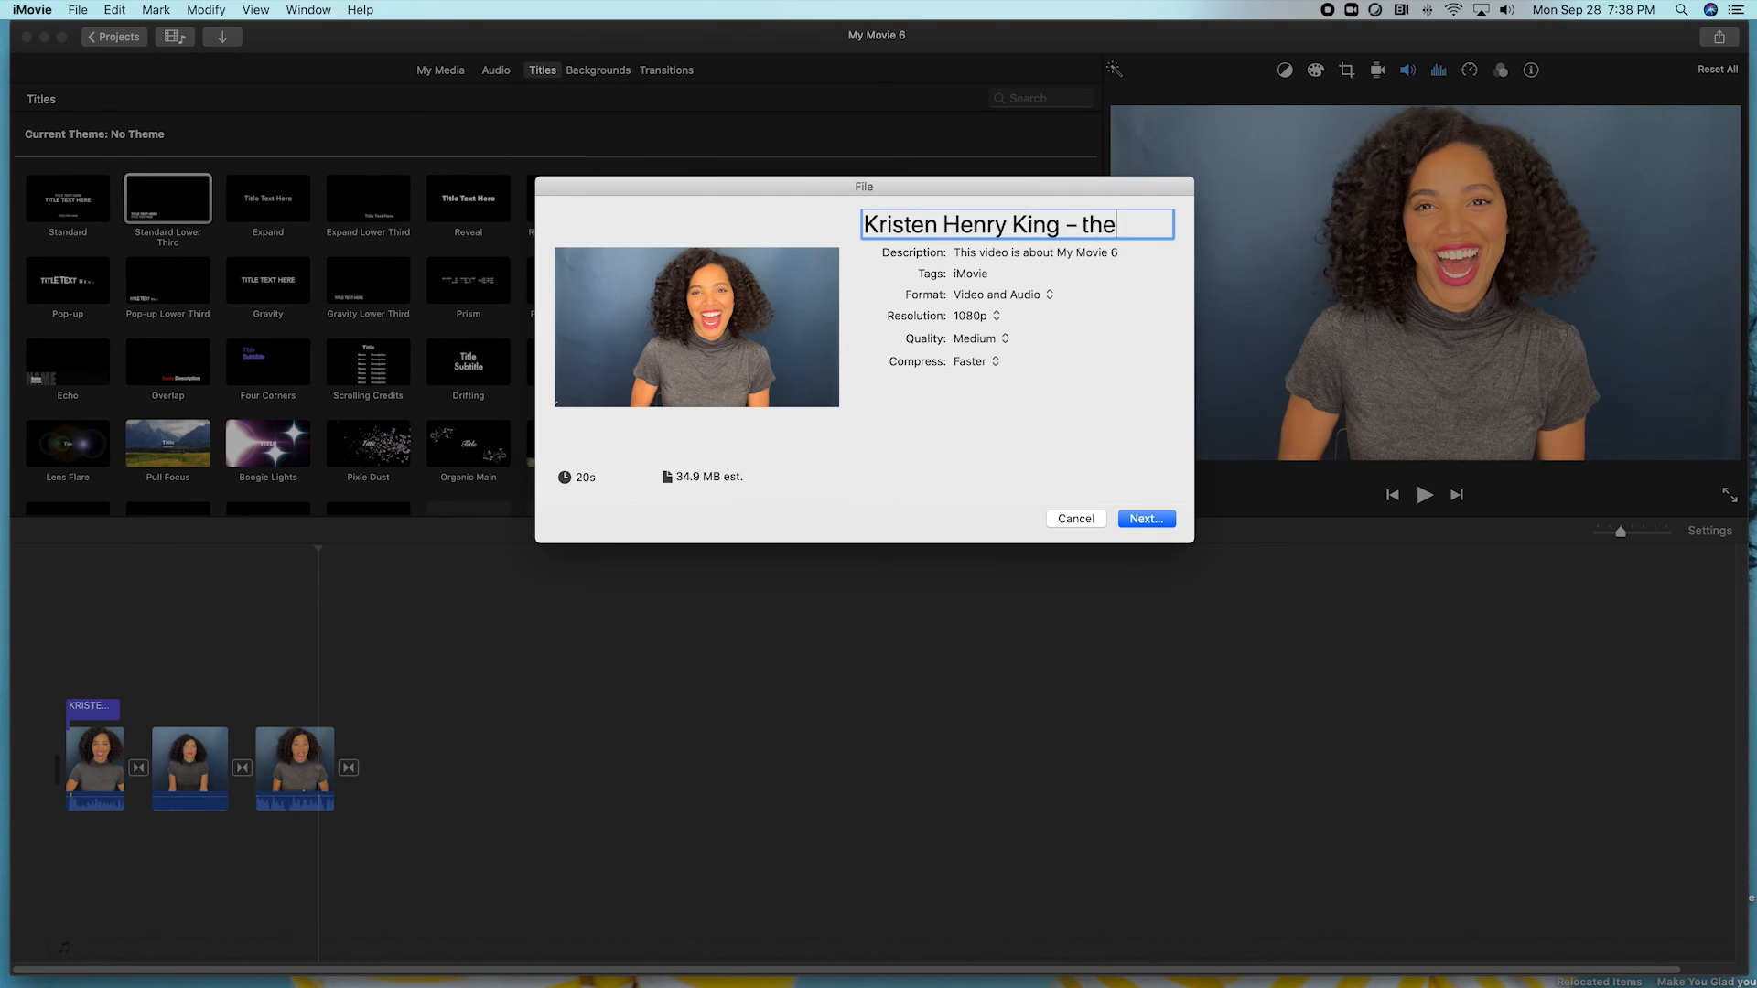
left_click(995, 317)
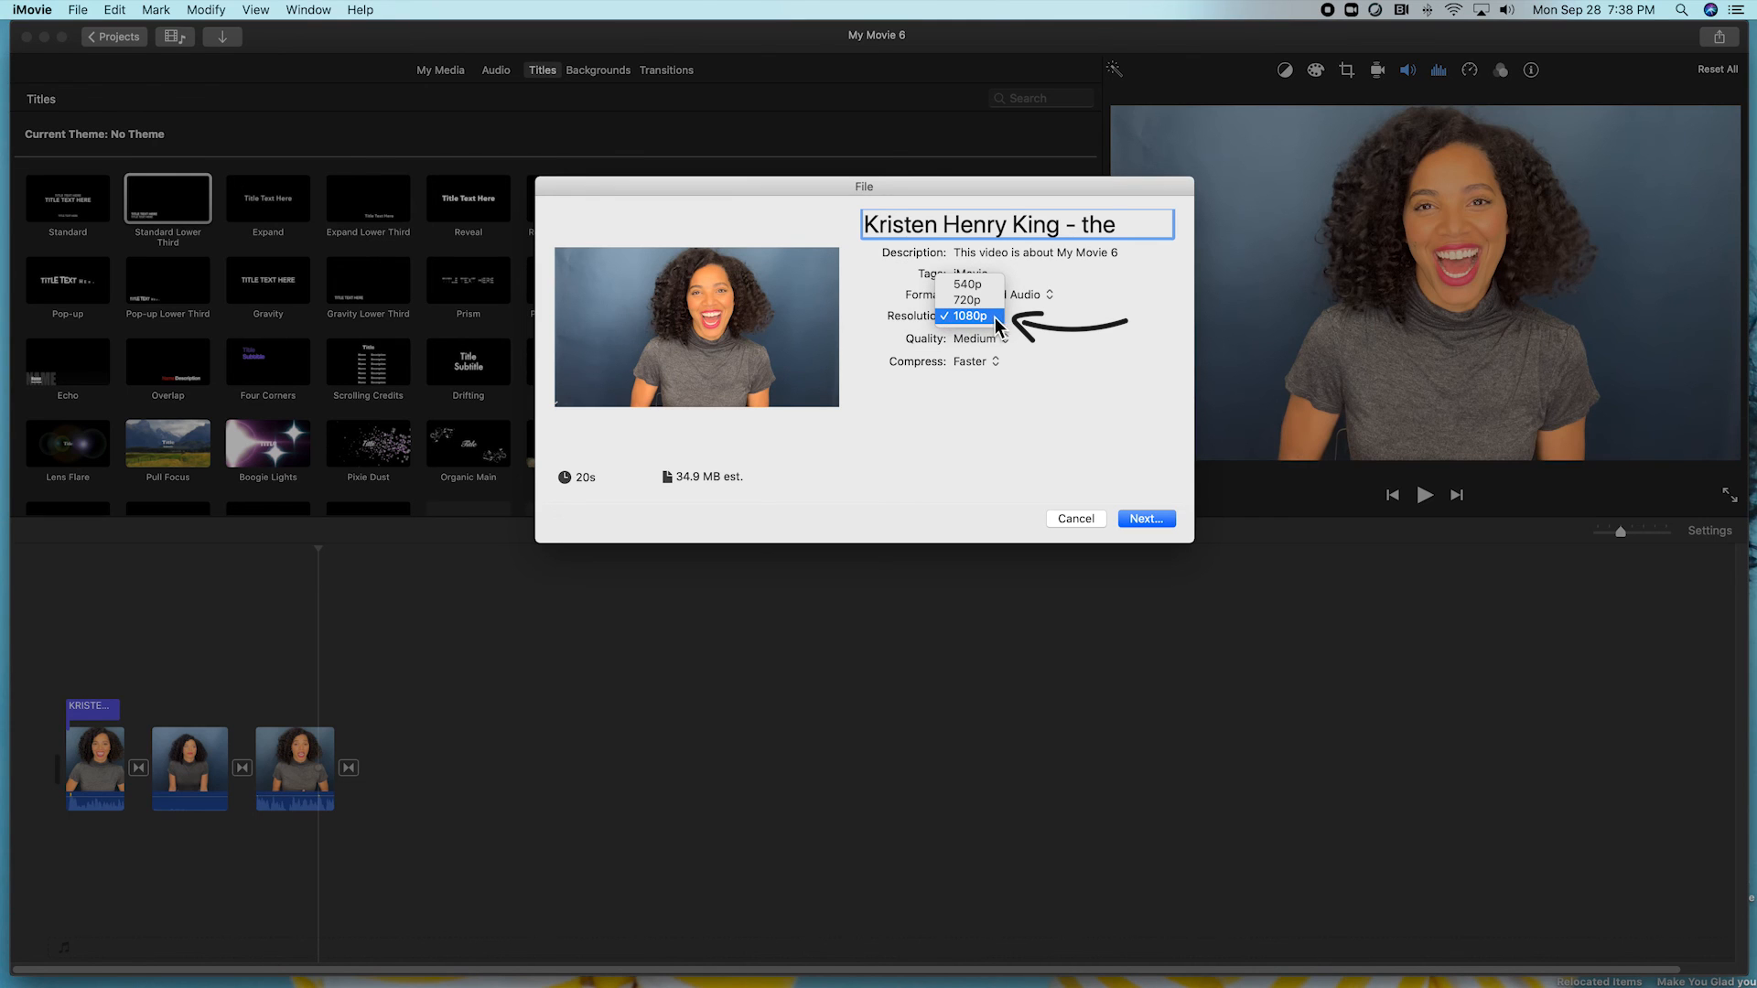
left_click(1058, 332)
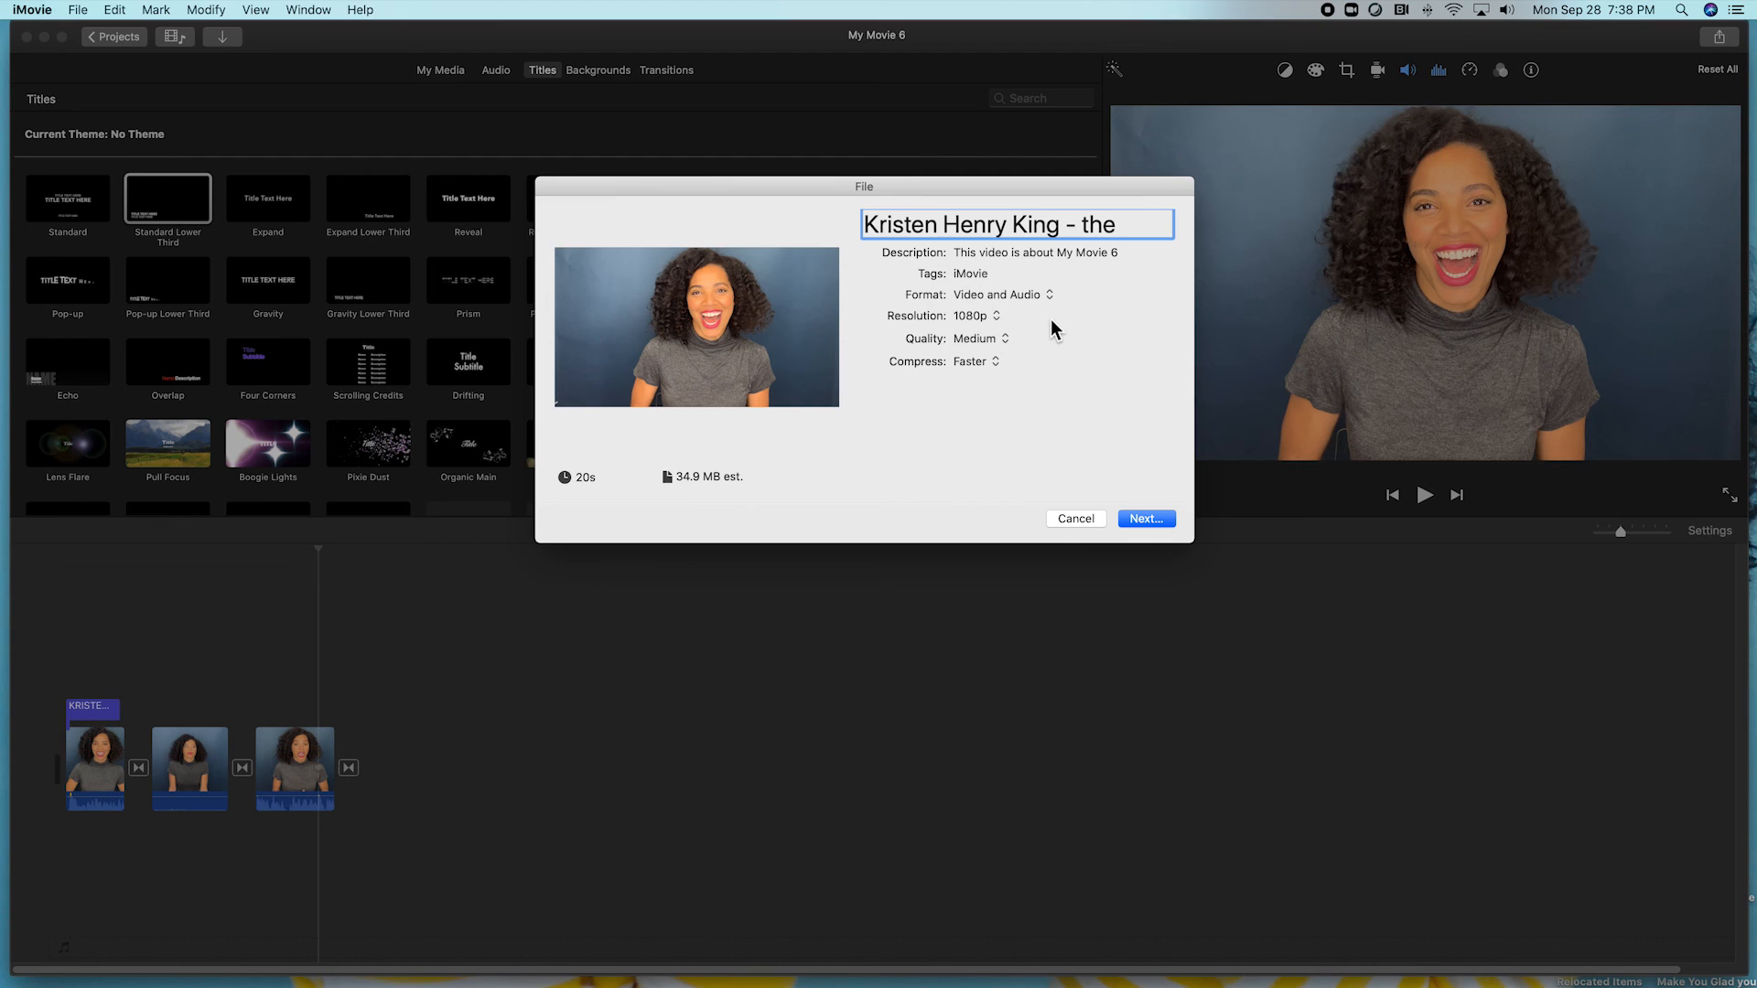
left_click(1147, 519)
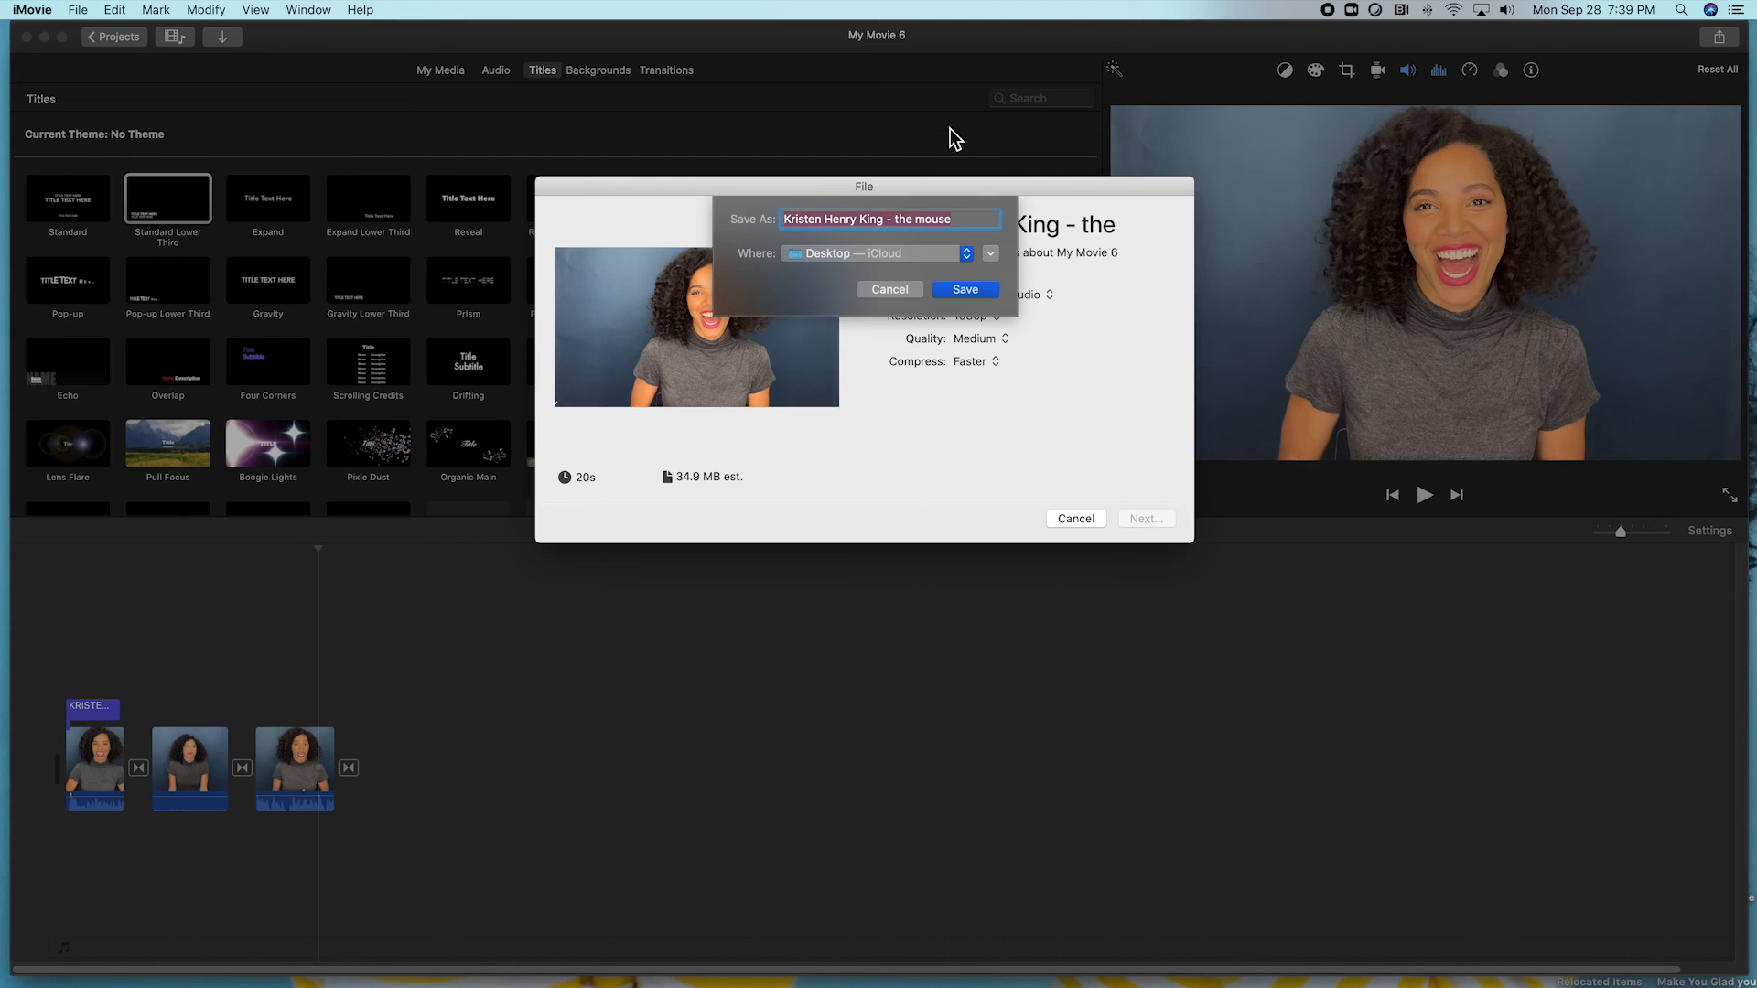
Save 'My Movie 6' as a file on the Desktop and let the export finish.
left_click(973, 290)
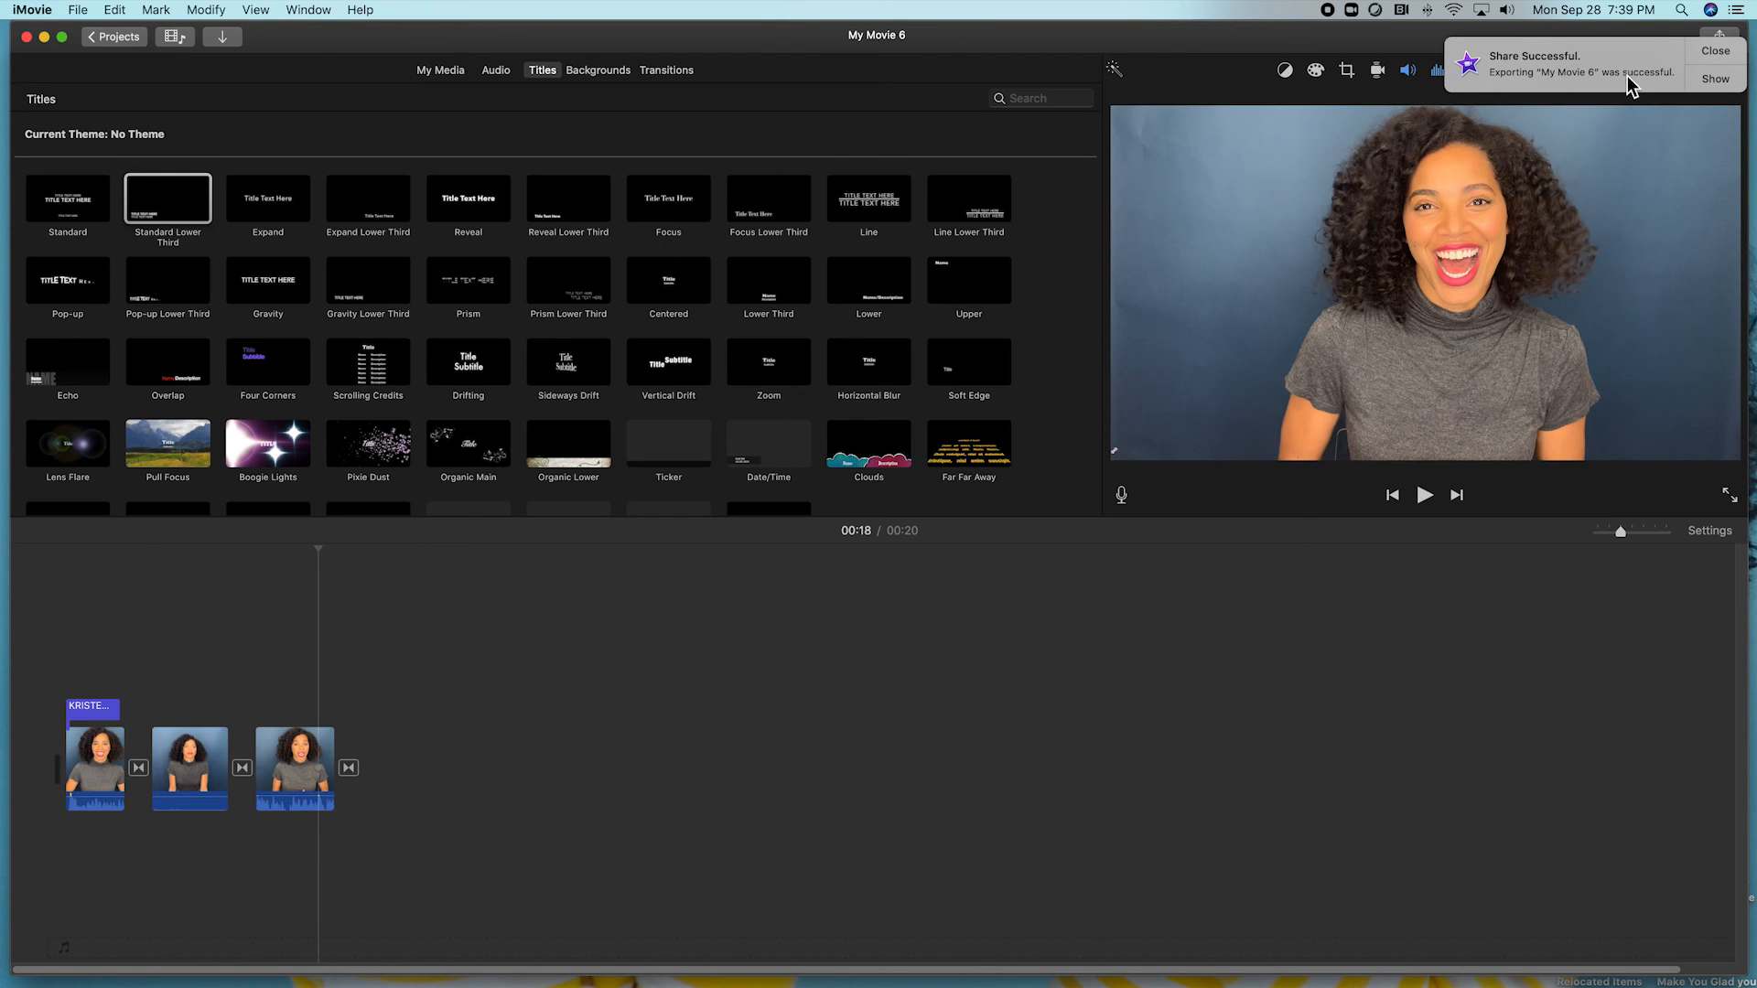
Reveal the exported MPEG-4 movie in the Desktop folder, then close that Finder window.
left_click(1705, 80)
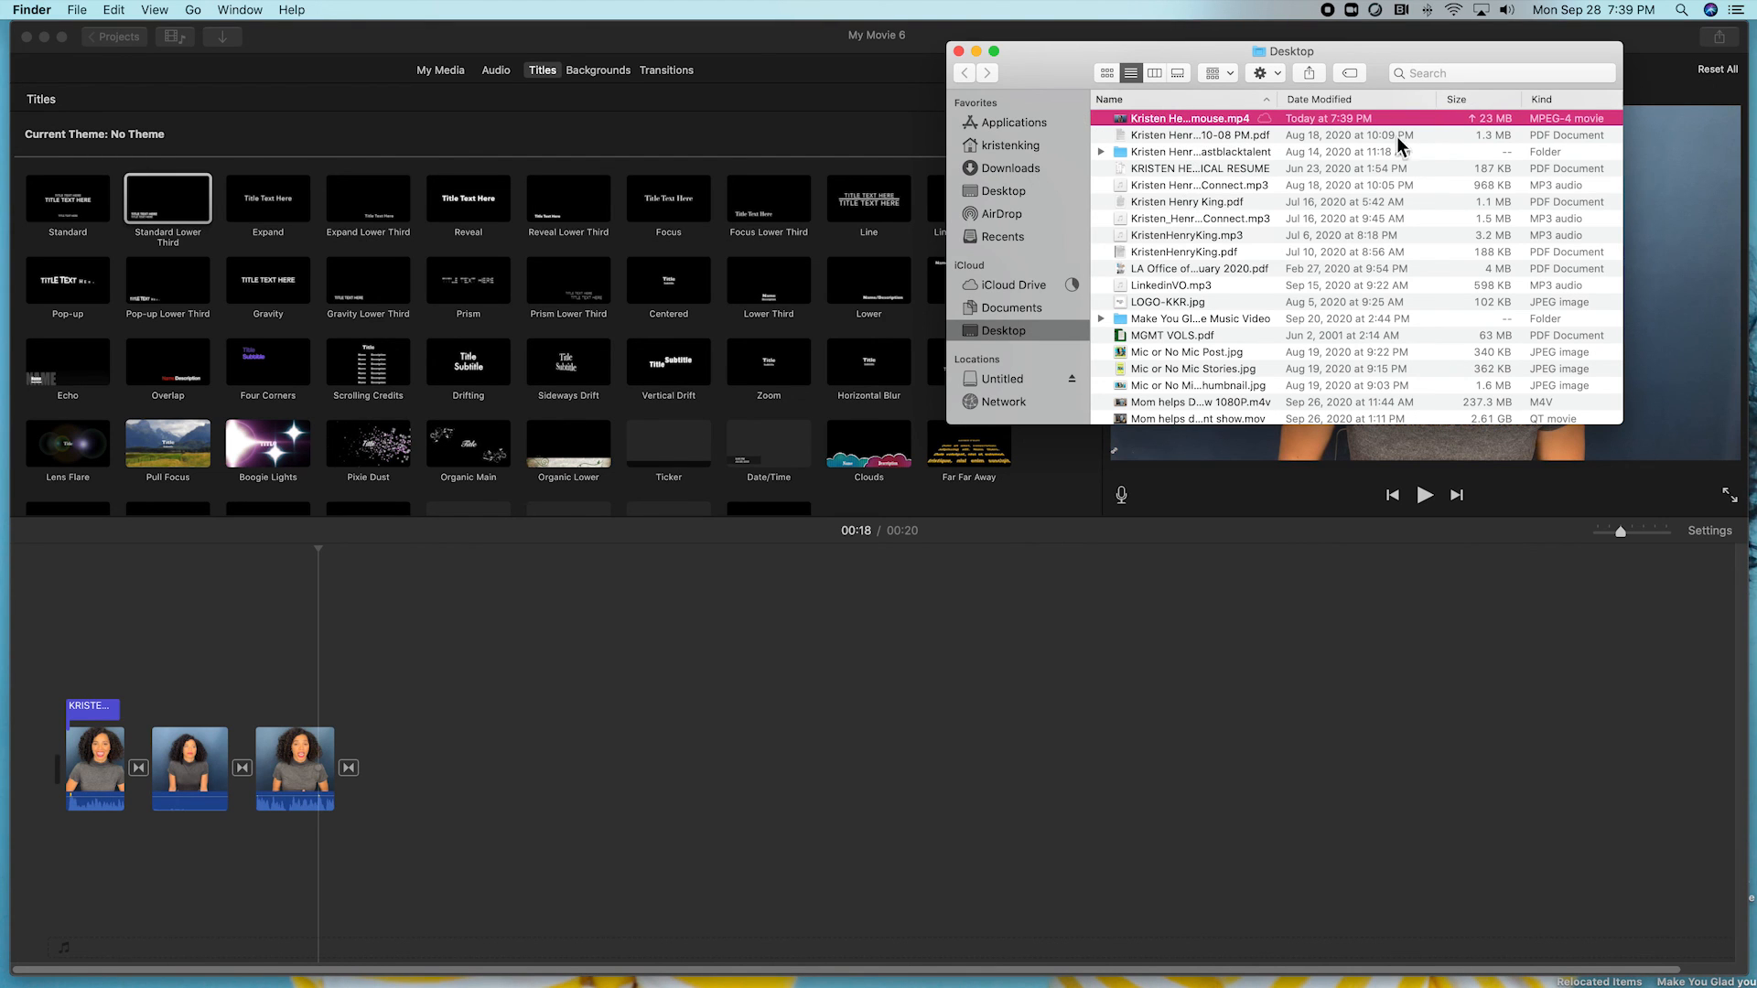
left_click(958, 51)
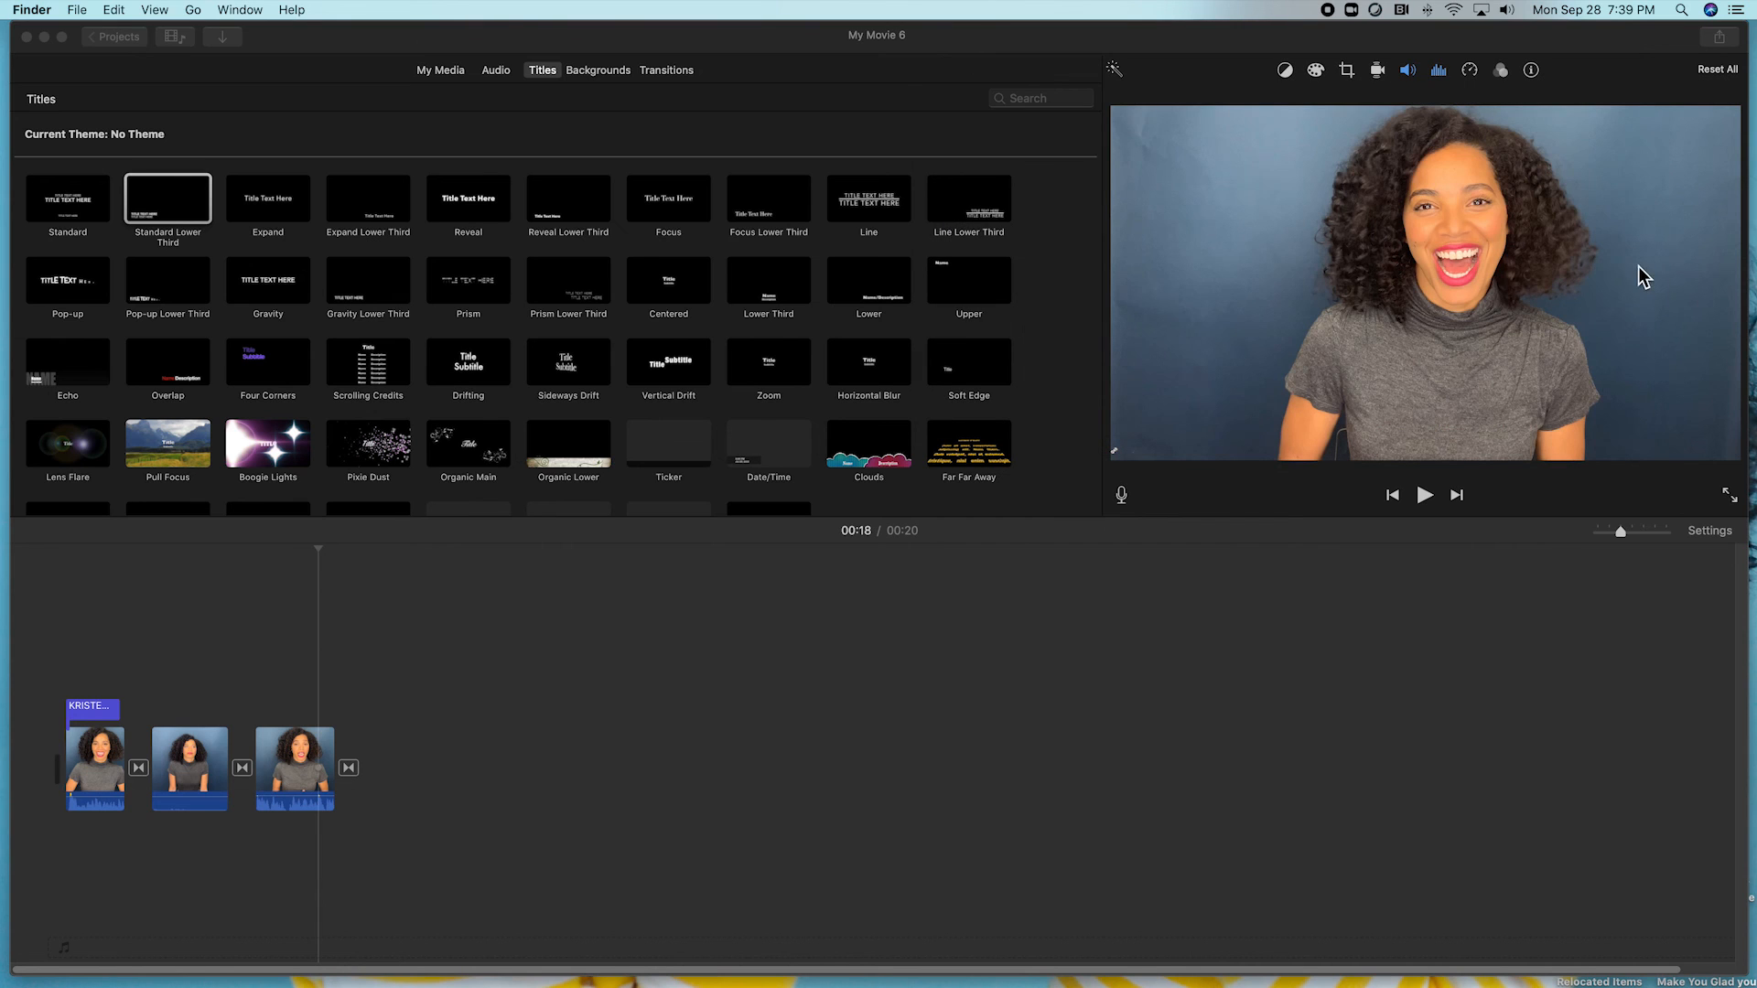